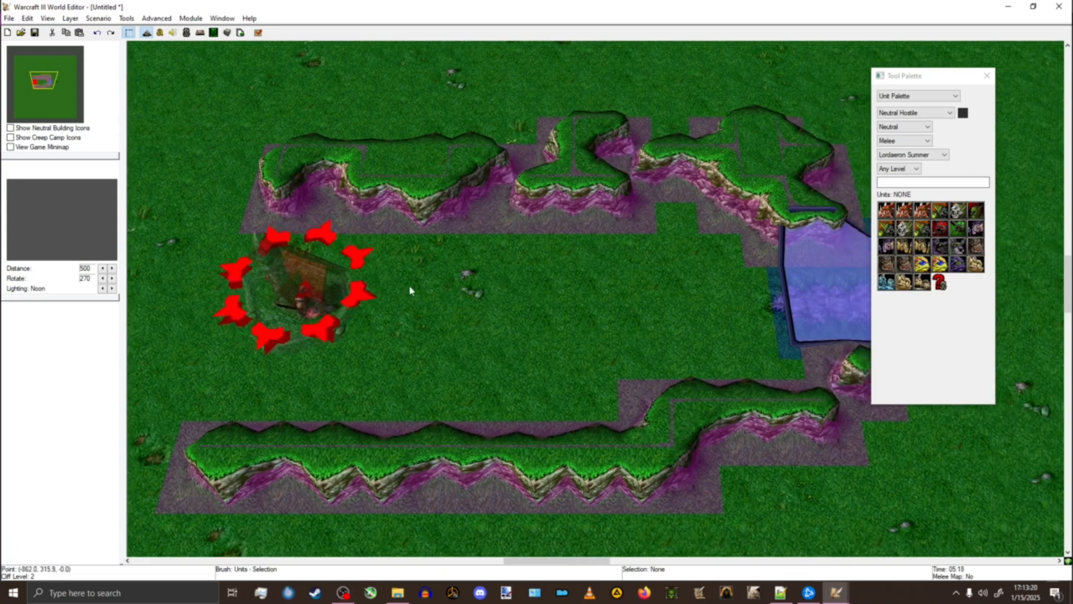
Step: Place a Neutral Passive Dark Ranger hero on the grass just below the northern cliffs, east of the Paladin
{"action": "right_click_drag", "start_coordinate": [391, 257], "coordinate": [565, 216]}
{"action": "scroll", "coordinate": [640, 211], "scroll_direction": "up", "scroll_amount": 3}
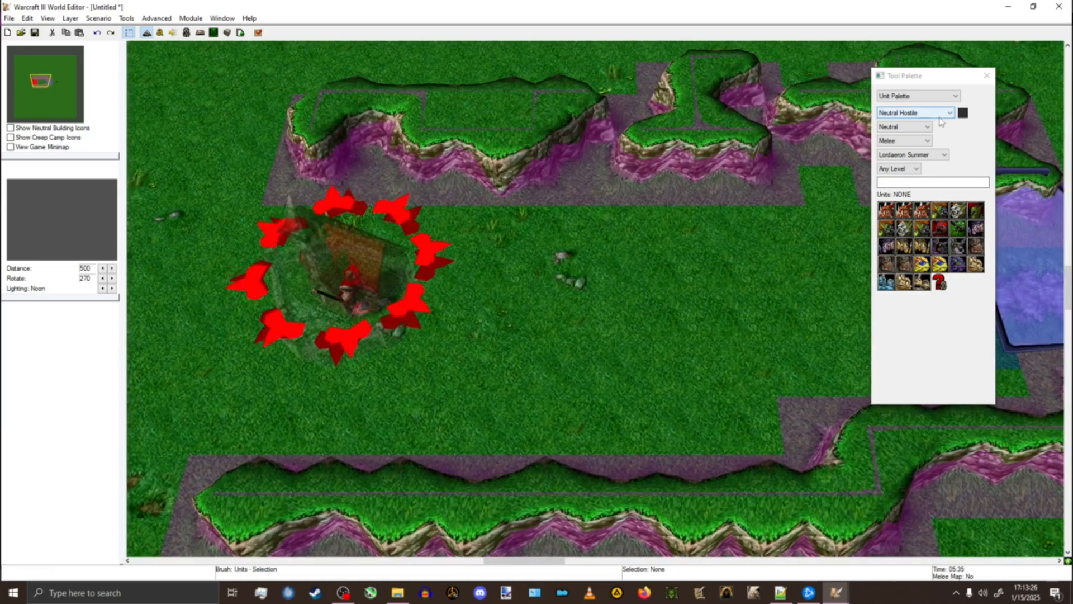
{"action": "left_click", "coordinate": [914, 113]}
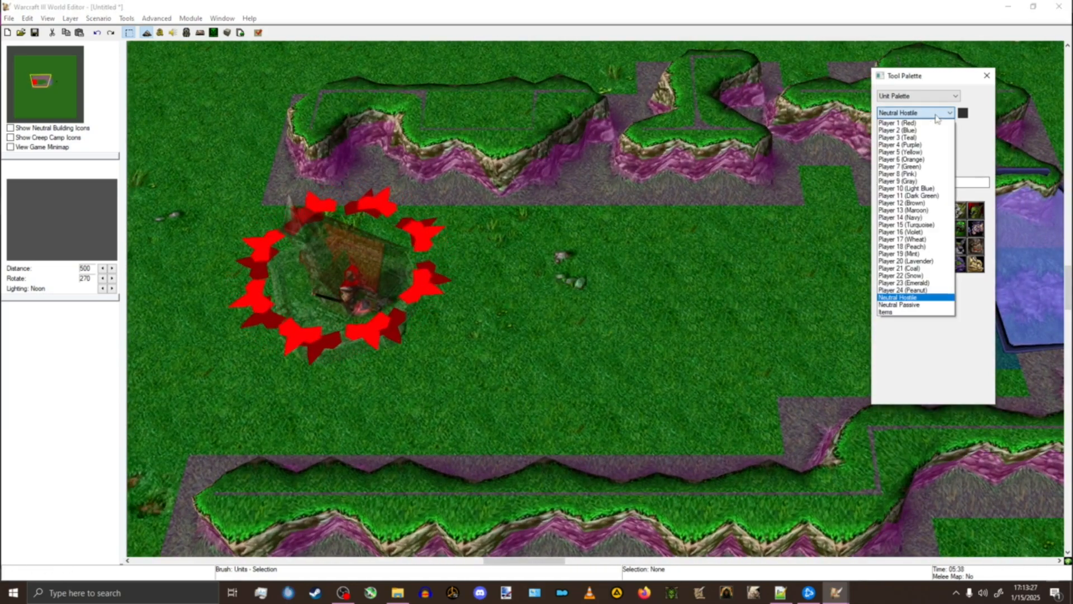
{"action": "left_click", "coordinate": [899, 304]}
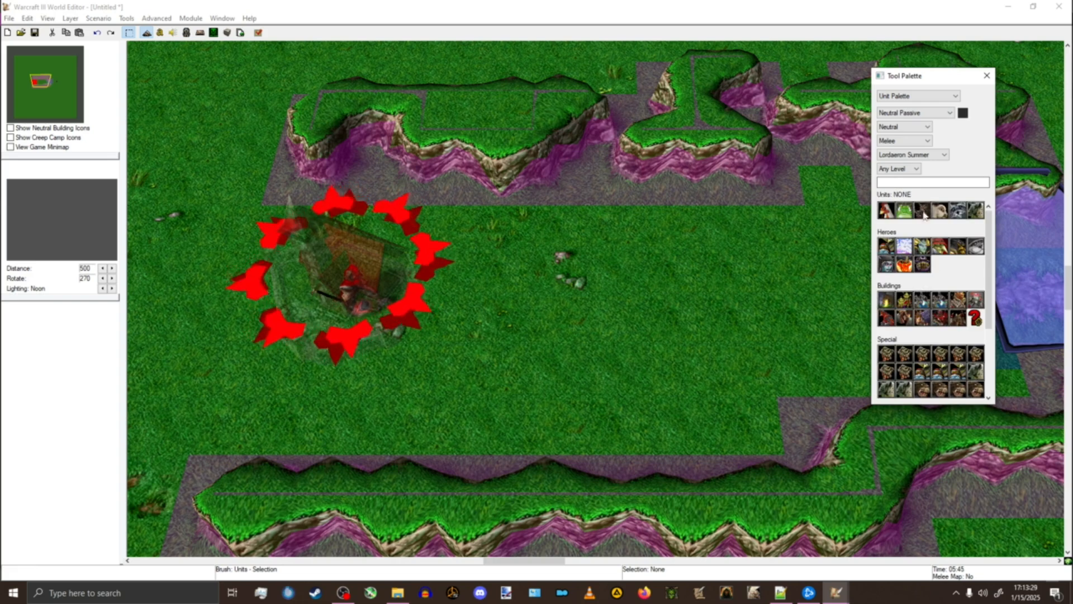
{"action": "left_click", "coordinate": [887, 264]}
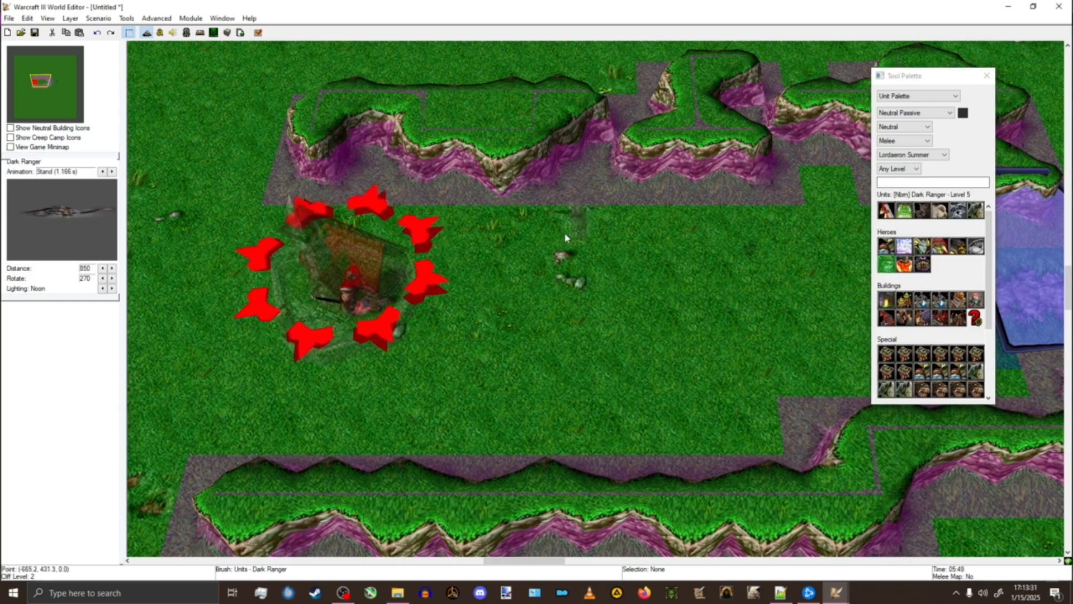
{"action": "left_click", "coordinate": [593, 223]}
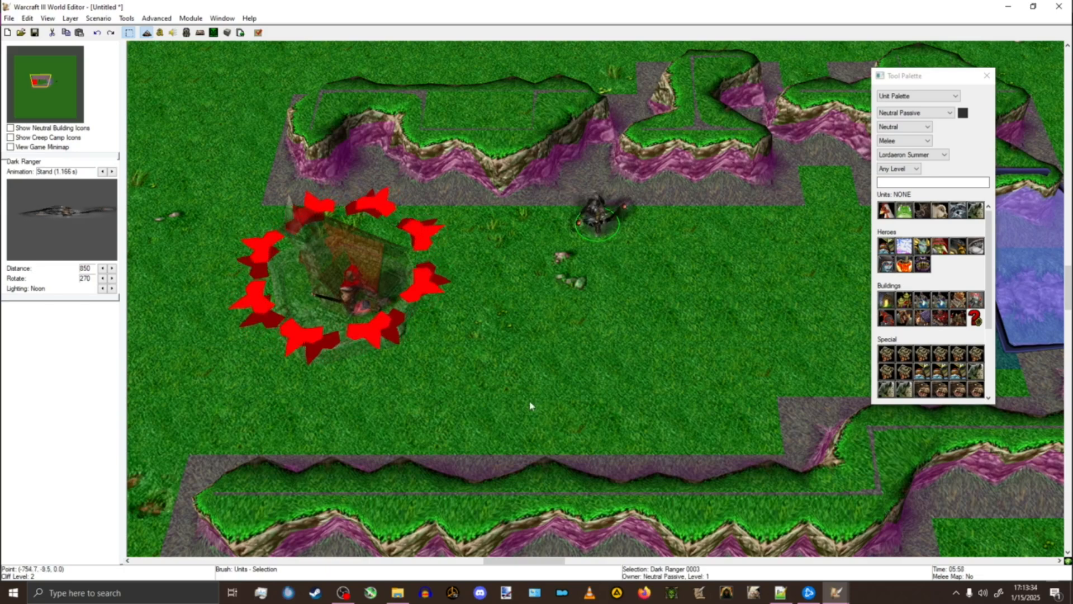
{"action": "right_click_drag", "start_coordinate": [503, 347], "coordinate": [360, 373]}
{"action": "scroll", "coordinate": [475, 304], "scroll_direction": "up", "scroll_amount": 2}
{"action": "right_click_drag", "start_coordinate": [474, 304], "coordinate": [645, 236]}
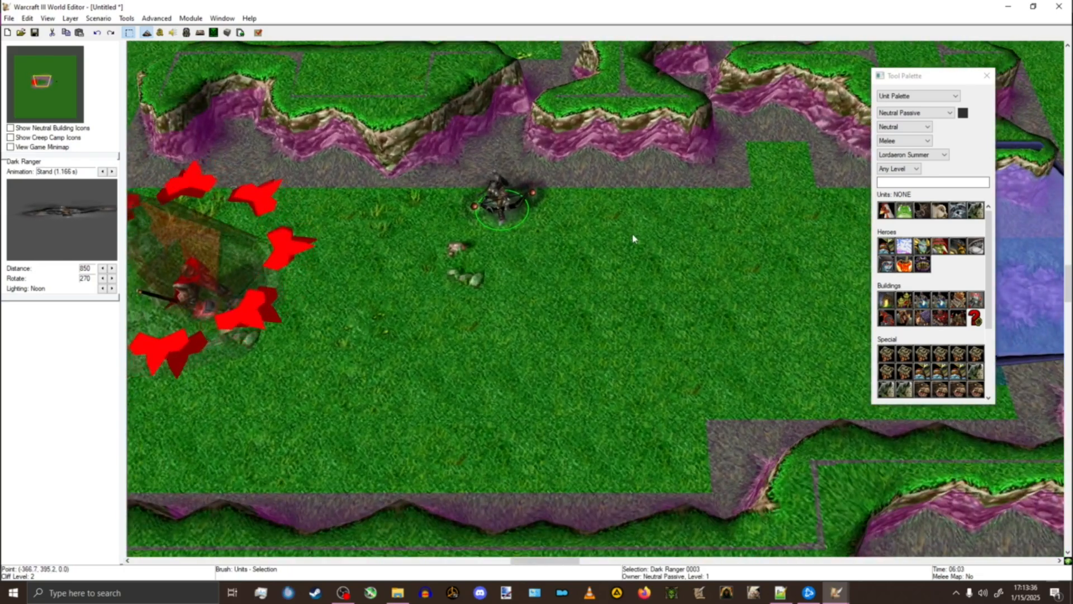
{"action": "scroll", "coordinate": [643, 238], "scroll_direction": "up", "scroll_amount": 2}
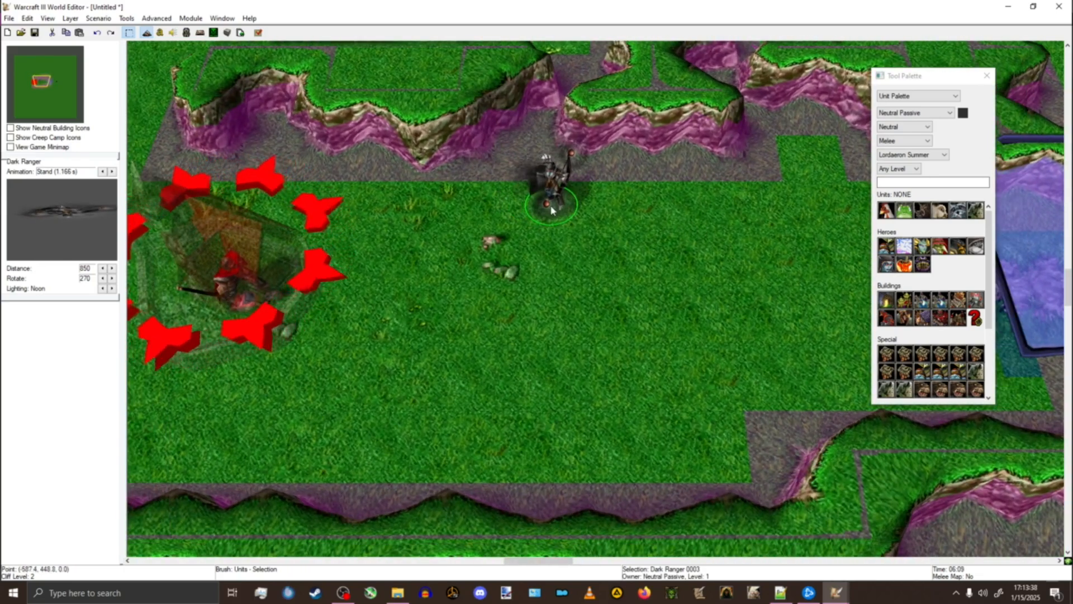
{"action": "left_click", "coordinate": [581, 229]}
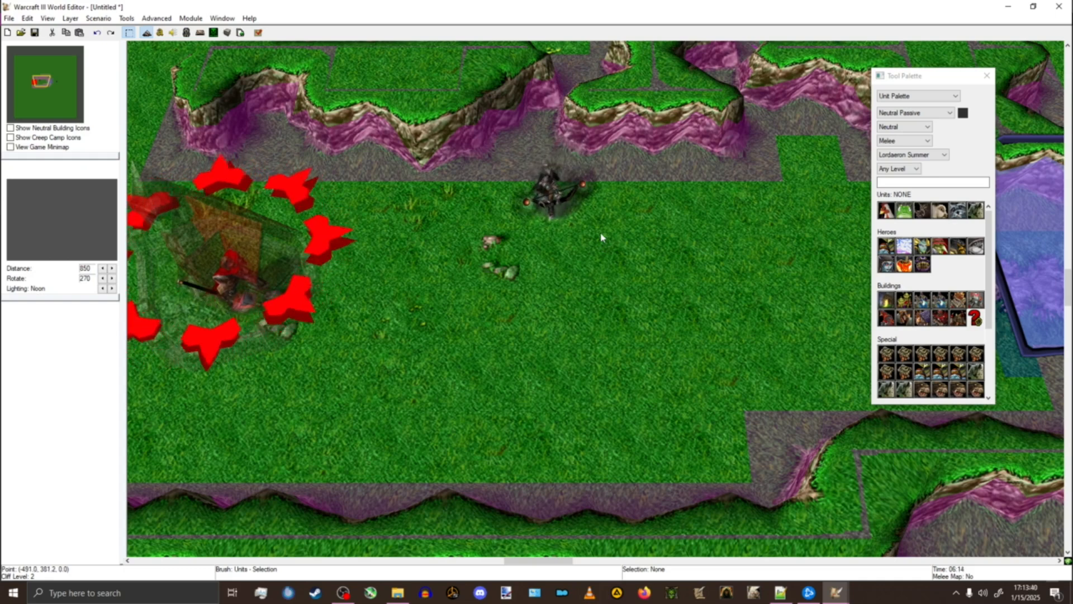
{"action": "scroll", "coordinate": [587, 238], "scroll_direction": "up", "scroll_amount": 1}
{"action": "left_click_drag", "start_coordinate": [503, 296], "coordinate": [651, 174]}
{"action": "scroll", "coordinate": [615, 177], "scroll_direction": "up", "scroll_amount": 2}
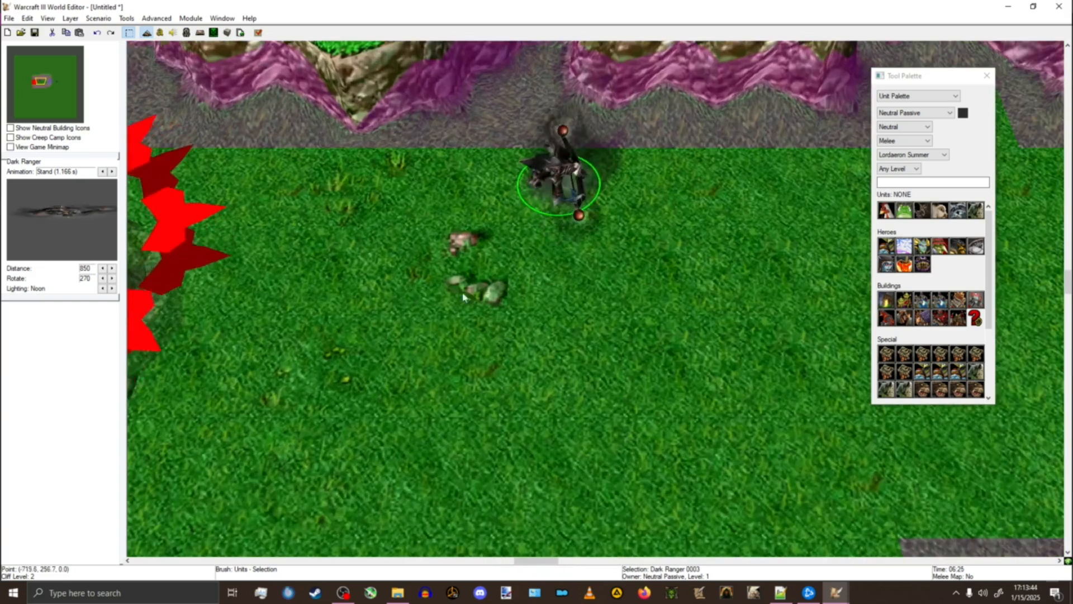
{"action": "left_click", "coordinate": [693, 169]}
{"action": "scroll", "coordinate": [558, 302], "scroll_direction": "down", "scroll_amount": 3}
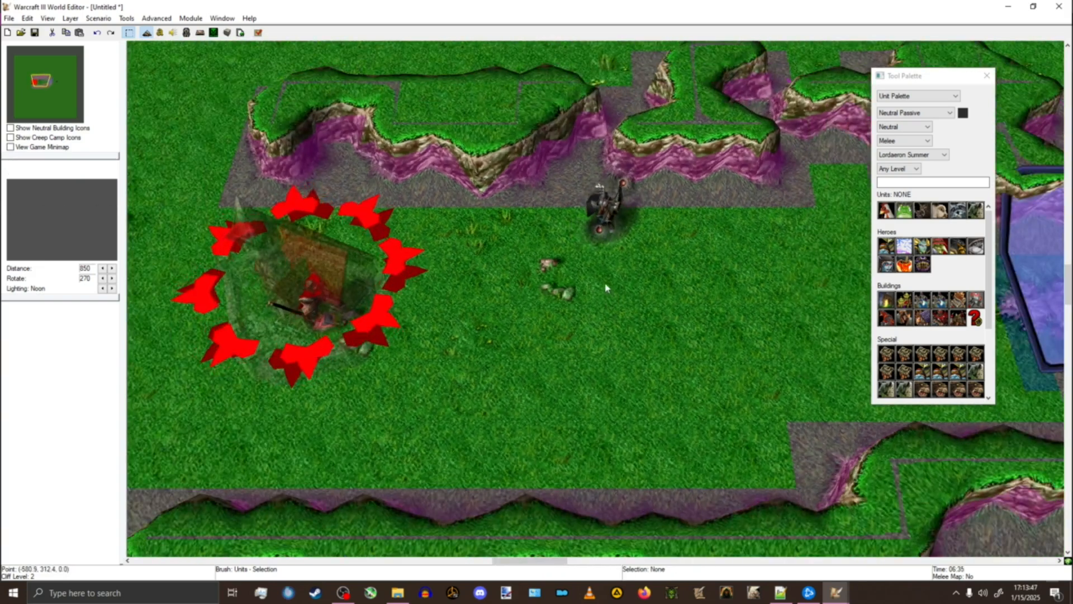
{"action": "middle_click_drag", "start_coordinate": [605, 288], "coordinate": [812, 226]}
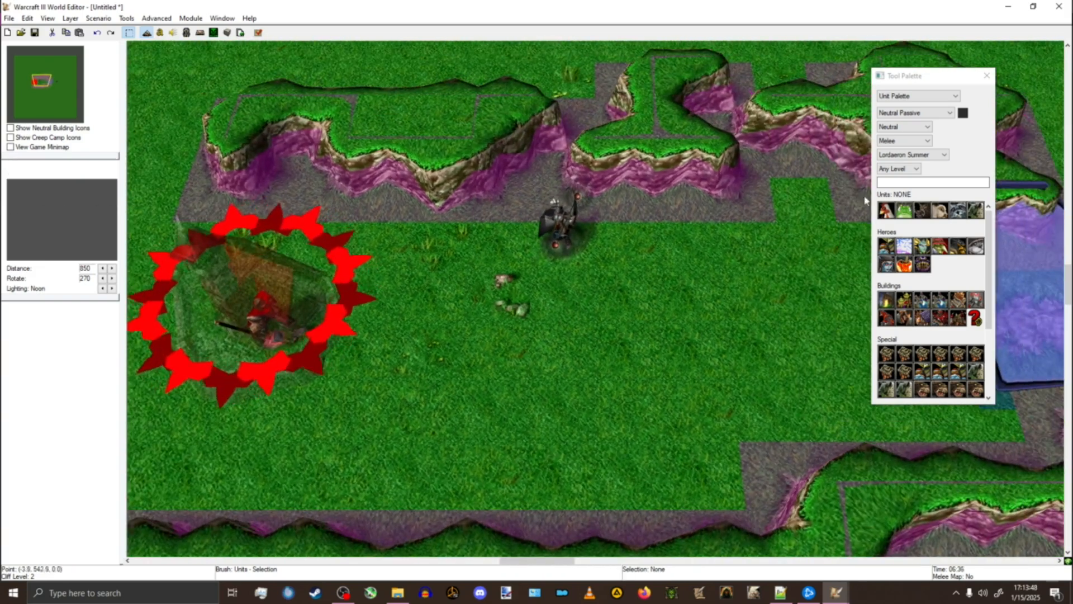
{"action": "left_click", "coordinate": [545, 253]}
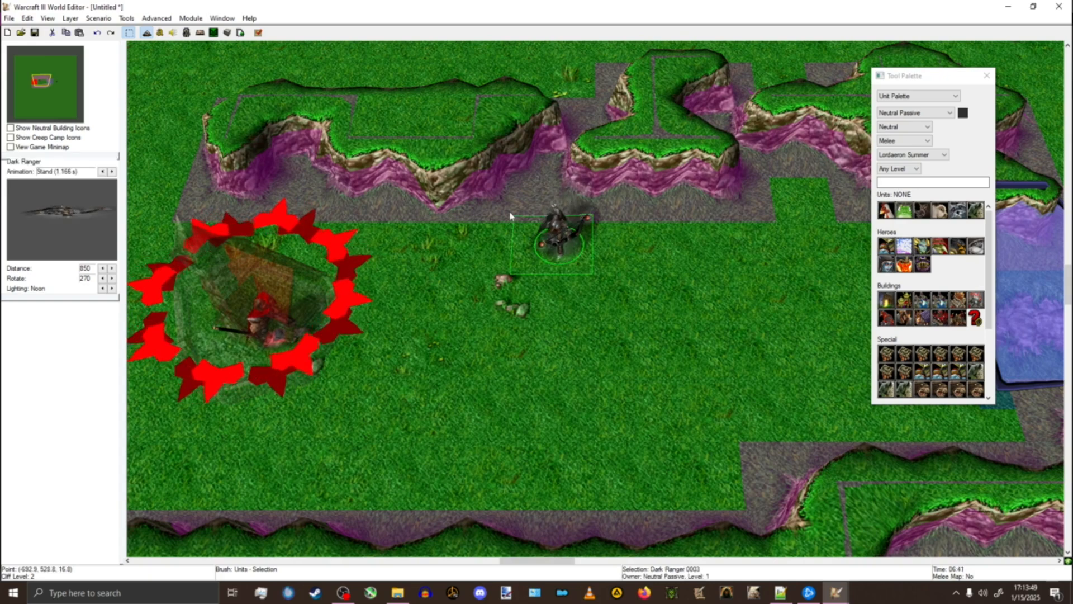
{"action": "scroll", "coordinate": [518, 335], "scroll_direction": "up", "scroll_amount": 2}
{"action": "left_click", "coordinate": [528, 332]}
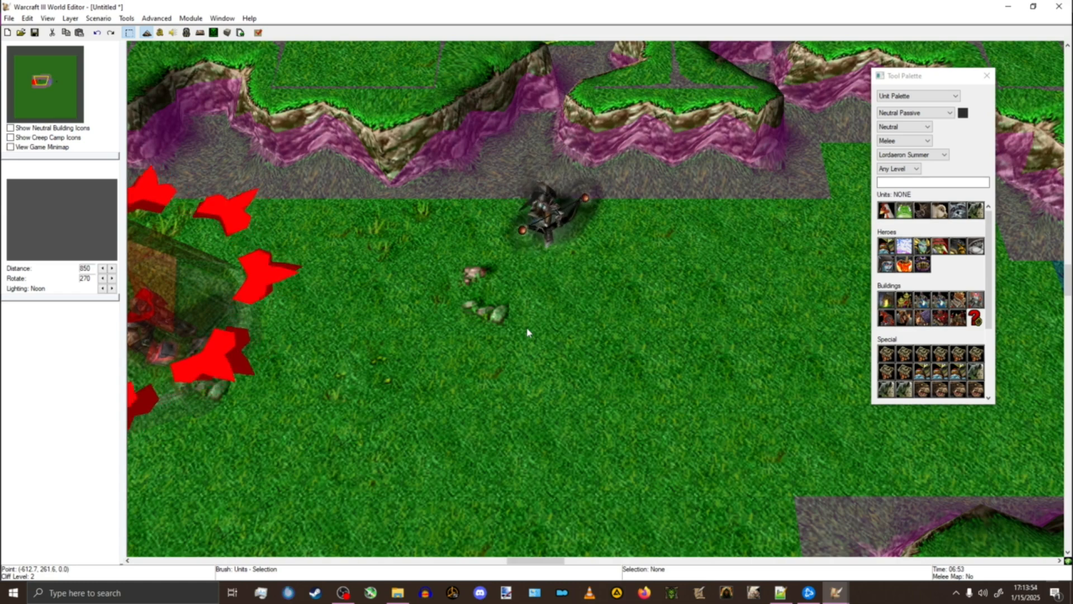
{"action": "scroll", "coordinate": [526, 330], "scroll_direction": "down", "scroll_amount": 1}
{"action": "right_click_drag", "start_coordinate": [559, 314], "coordinate": [568, 314]}
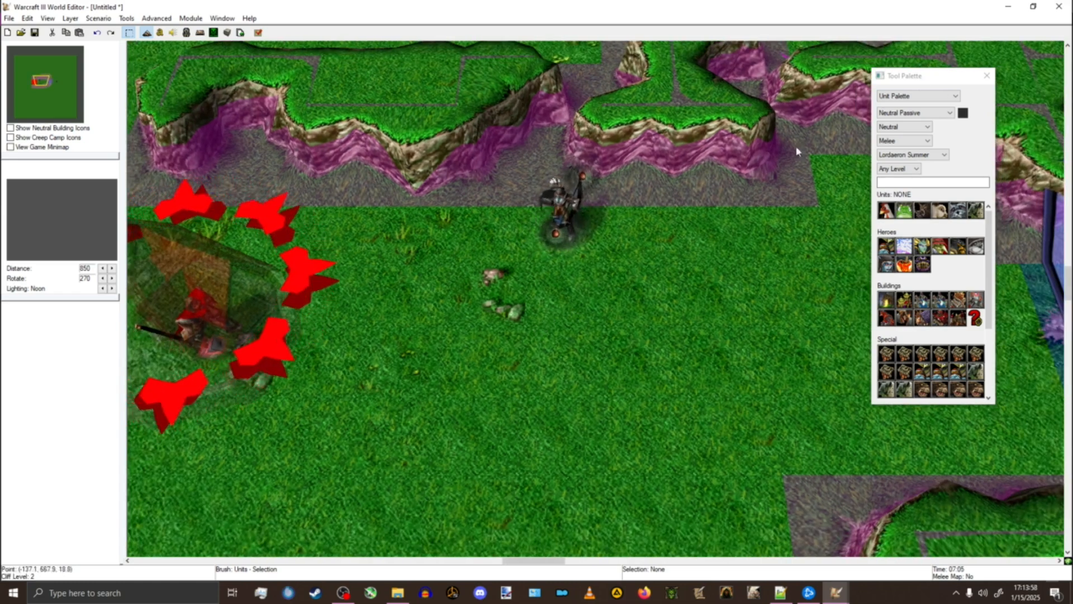
{"action": "right_click_drag", "start_coordinate": [618, 263], "coordinate": [614, 290]}
{"action": "scroll", "coordinate": [606, 292], "scroll_direction": "up", "scroll_amount": 2}
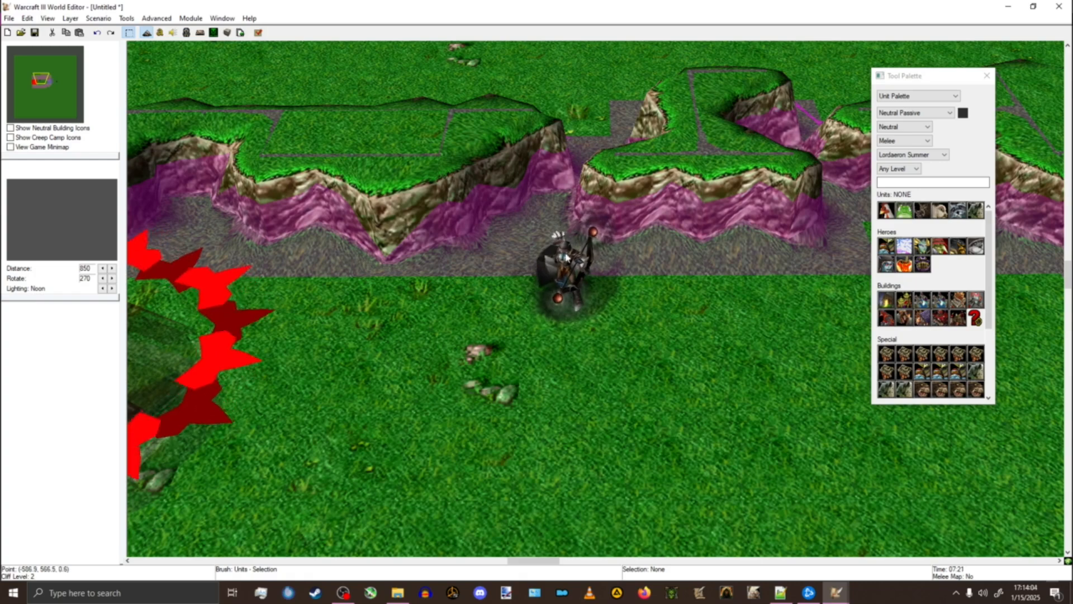
{"action": "right_click_drag", "start_coordinate": [630, 380], "coordinate": [618, 419], "text": "ctrl"}
{"action": "scroll", "coordinate": [618, 419], "scroll_direction": "down", "scroll_amount": 2}
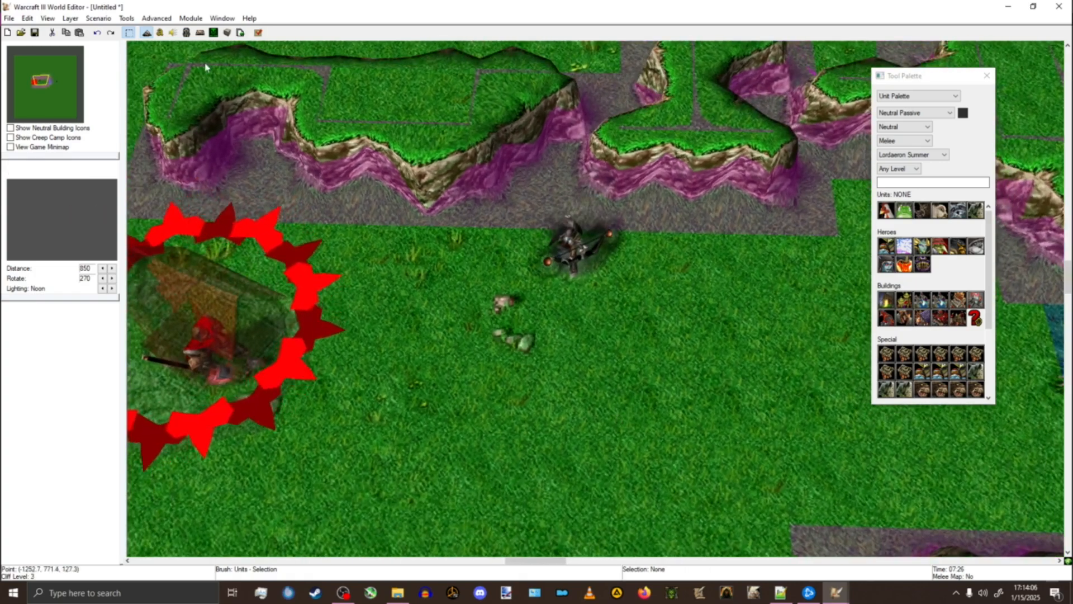
Step: Start a new action in the init trigger's Actions, using the Special Effect type and Create Special Effect On Unit
{"action": "left_click", "coordinate": [160, 33]}
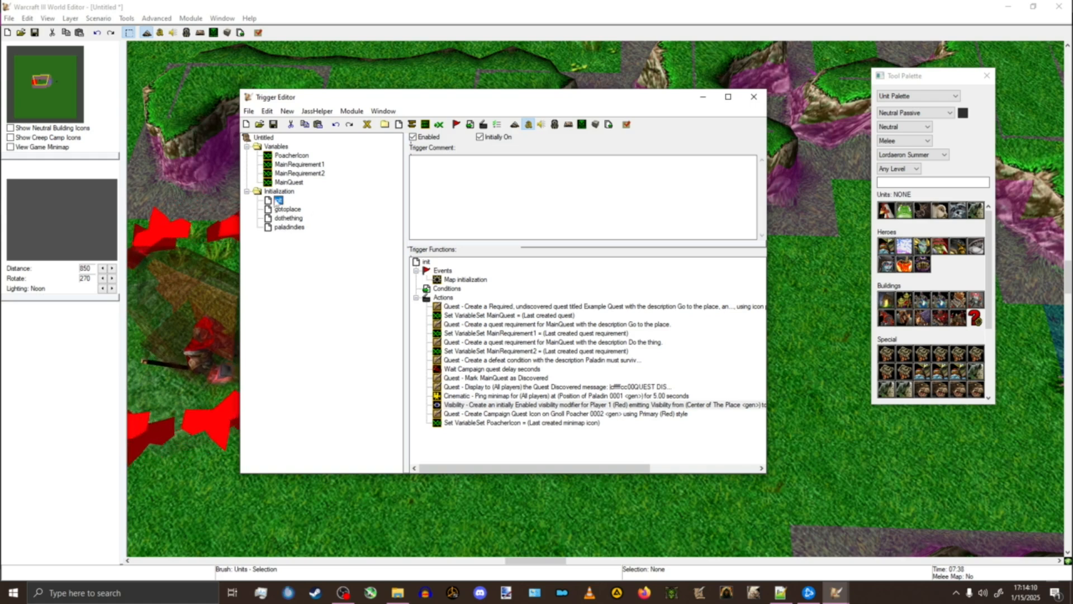
{"action": "left_click", "coordinate": [481, 423]}
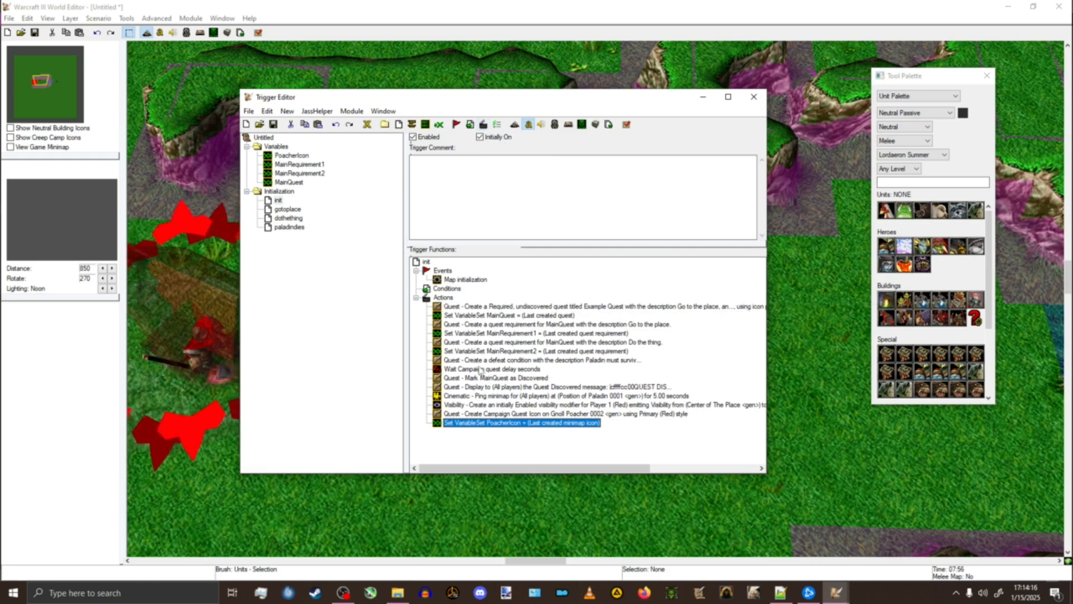
{"action": "left_click", "coordinate": [445, 298]}
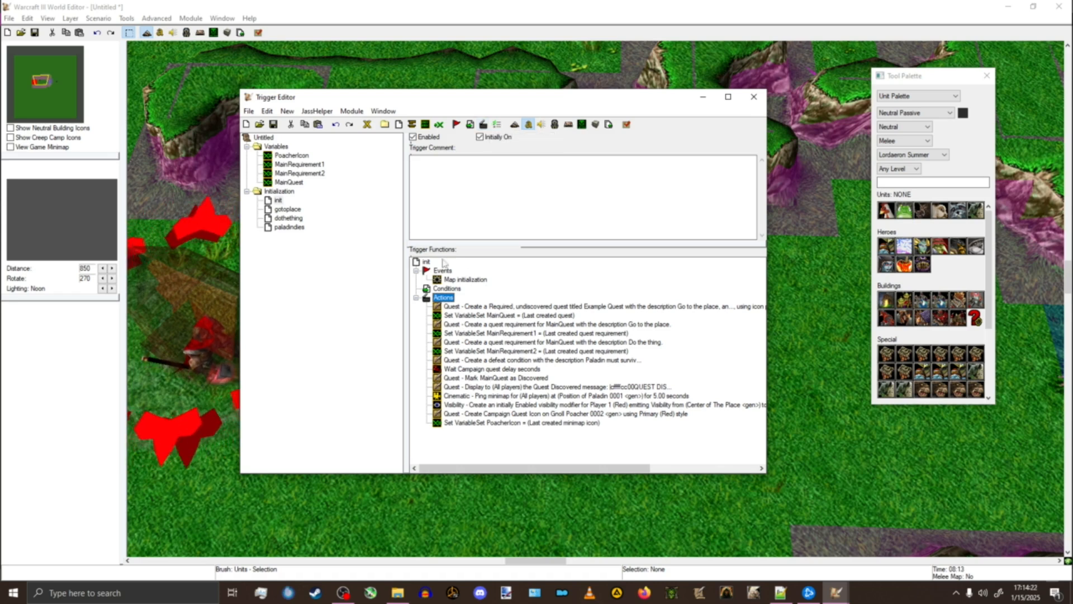
{"action": "left_click", "coordinate": [484, 125]}
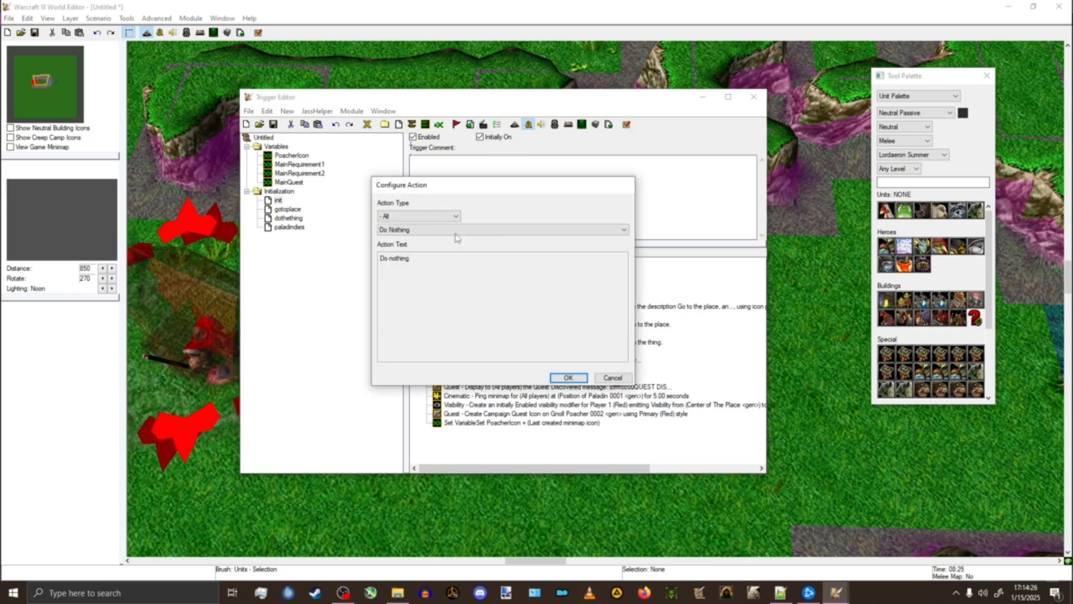
{"action": "left_click", "coordinate": [449, 228]}
{"action": "left_click", "coordinate": [418, 217]}
{"action": "left_click", "coordinate": [417, 216]}
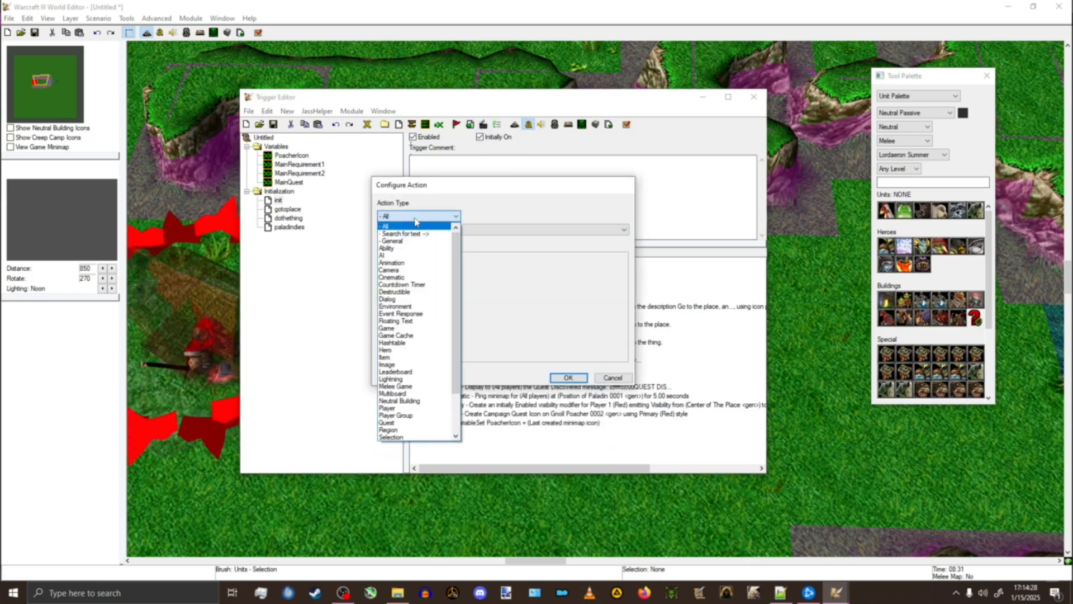
{"action": "scroll", "coordinate": [400, 380], "scroll_direction": "down", "scroll_amount": 2}
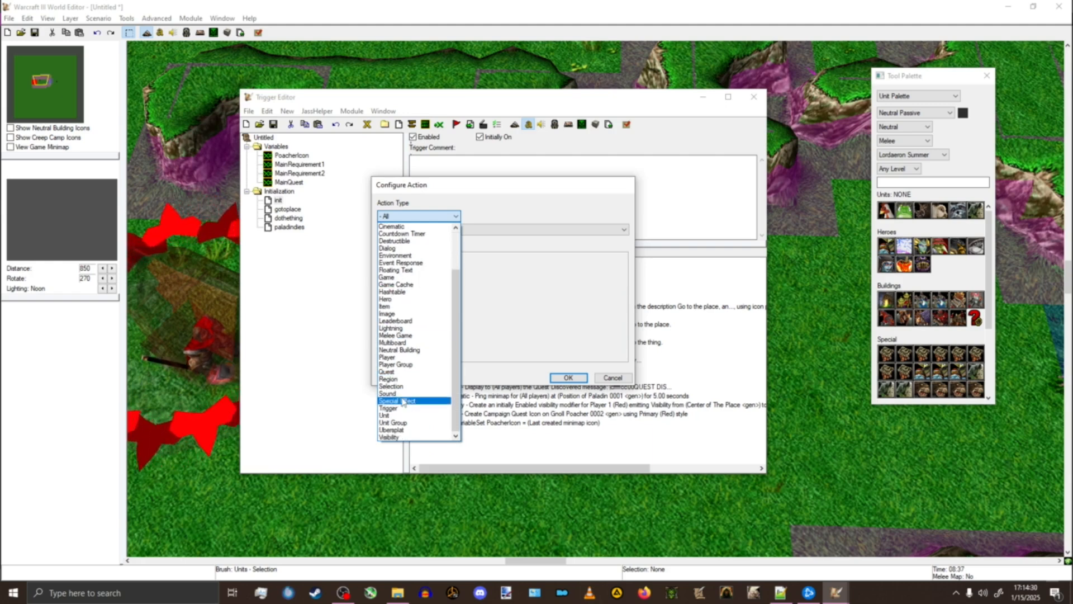
{"action": "left_click", "coordinate": [398, 400]}
{"action": "left_click", "coordinate": [433, 230]}
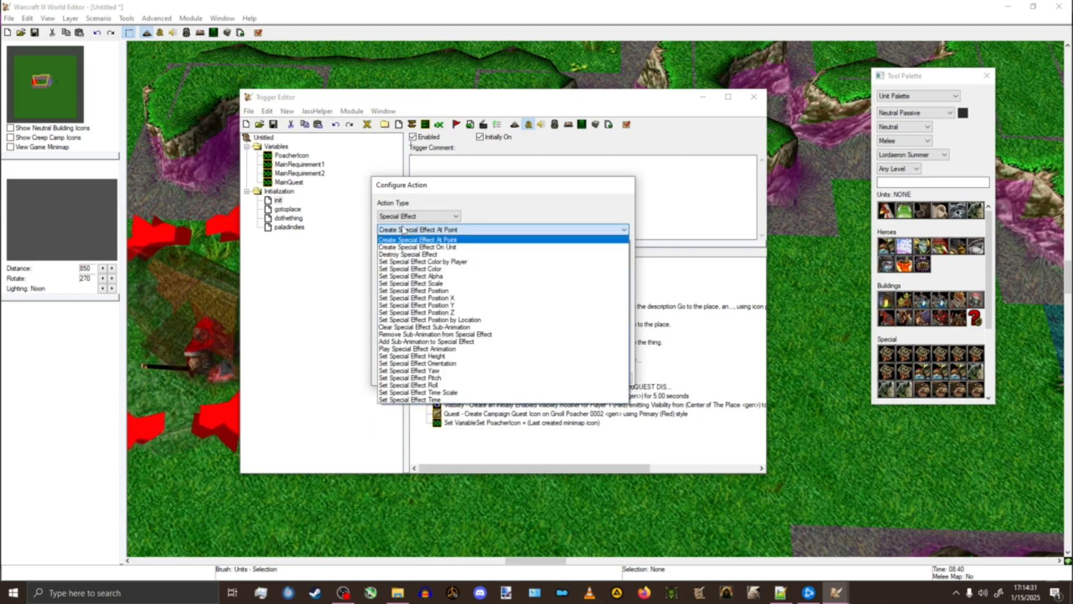
{"action": "left_click", "coordinate": [447, 247]}
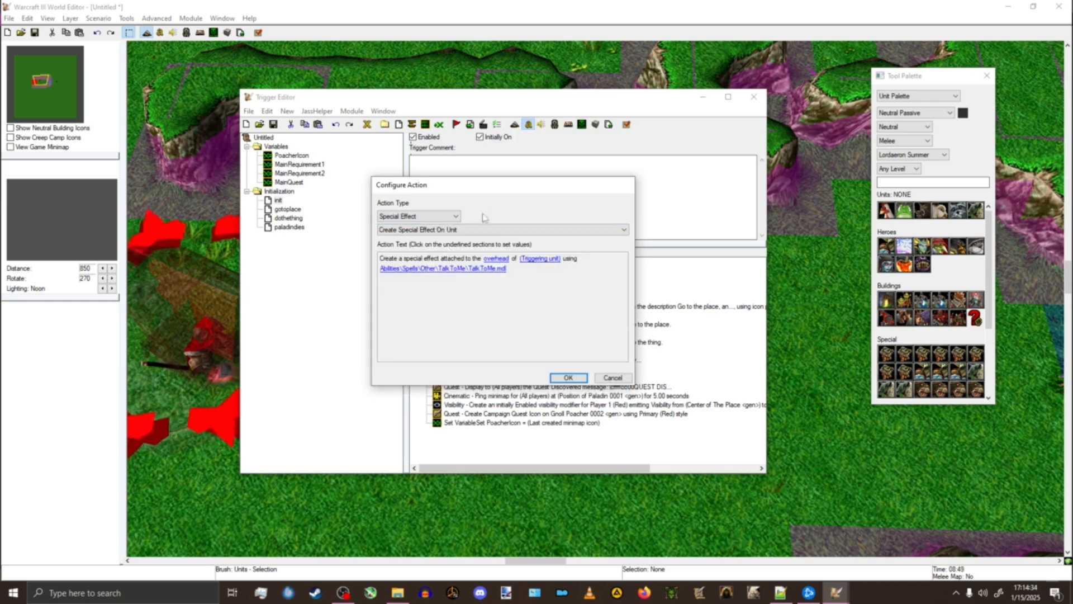
Step: Inspect the attachment point string of the special effect action and leave it without editing
{"action": "left_click_drag", "start_coordinate": [499, 198], "coordinate": [472, 205]}
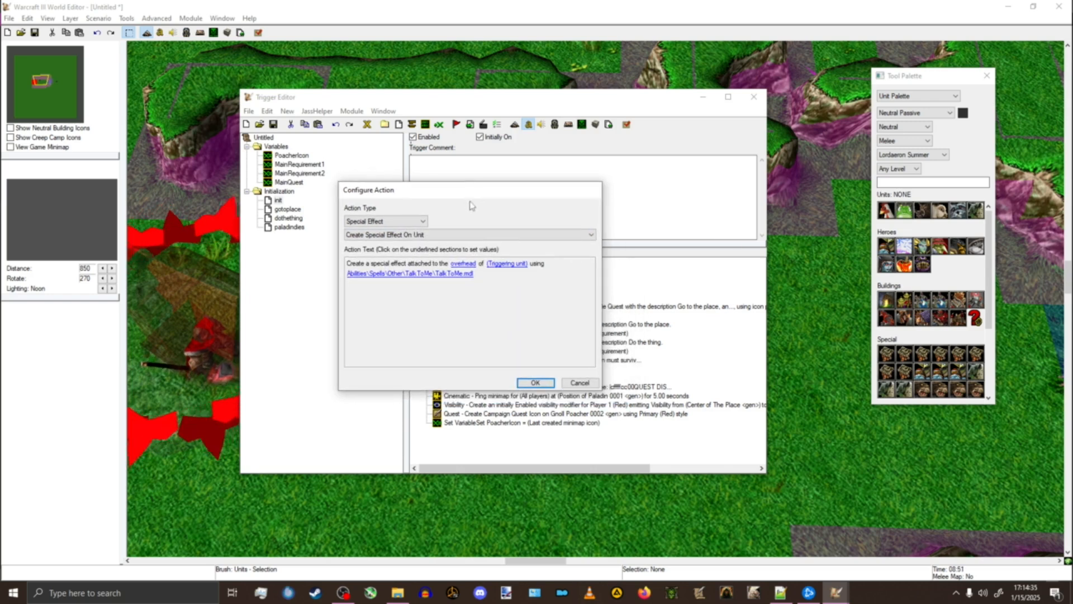
{"action": "left_click", "coordinate": [459, 263]}
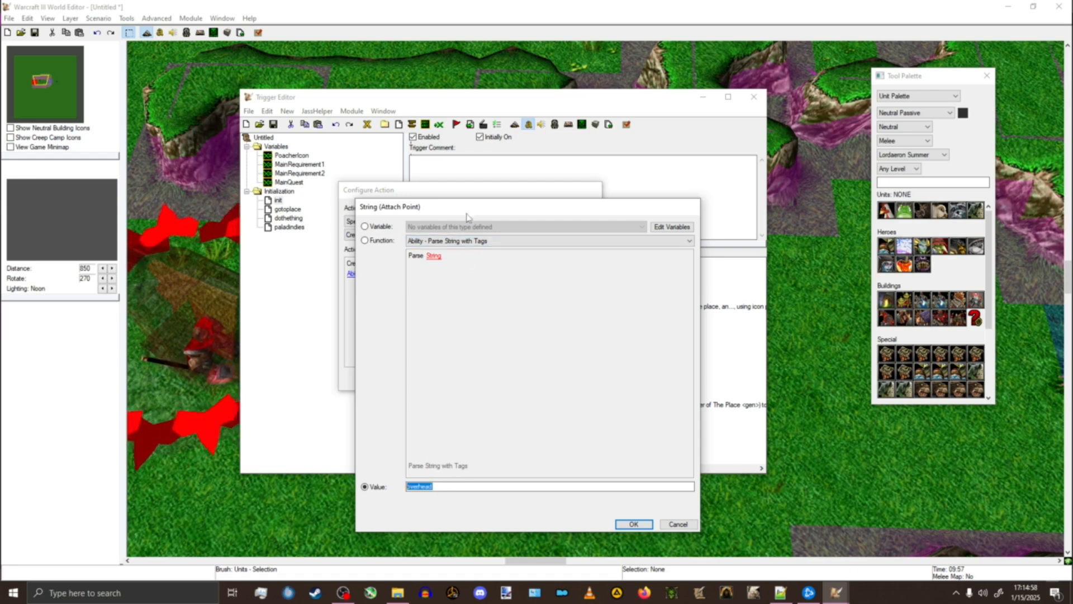
{"action": "left_click_drag", "start_coordinate": [454, 201], "coordinate": [552, 160]}
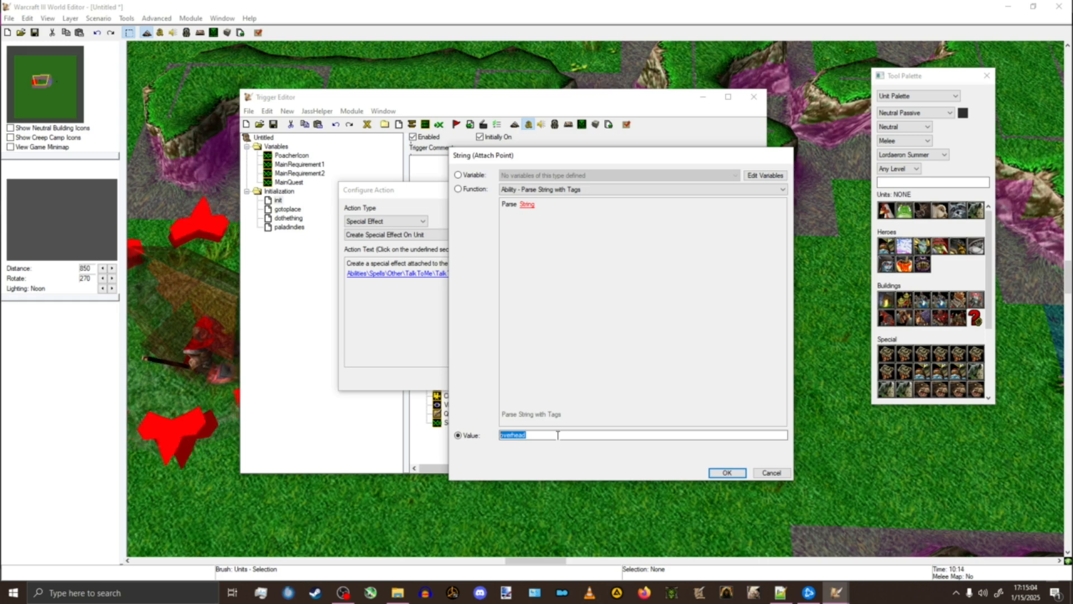
{"action": "left_click", "coordinate": [773, 475]}
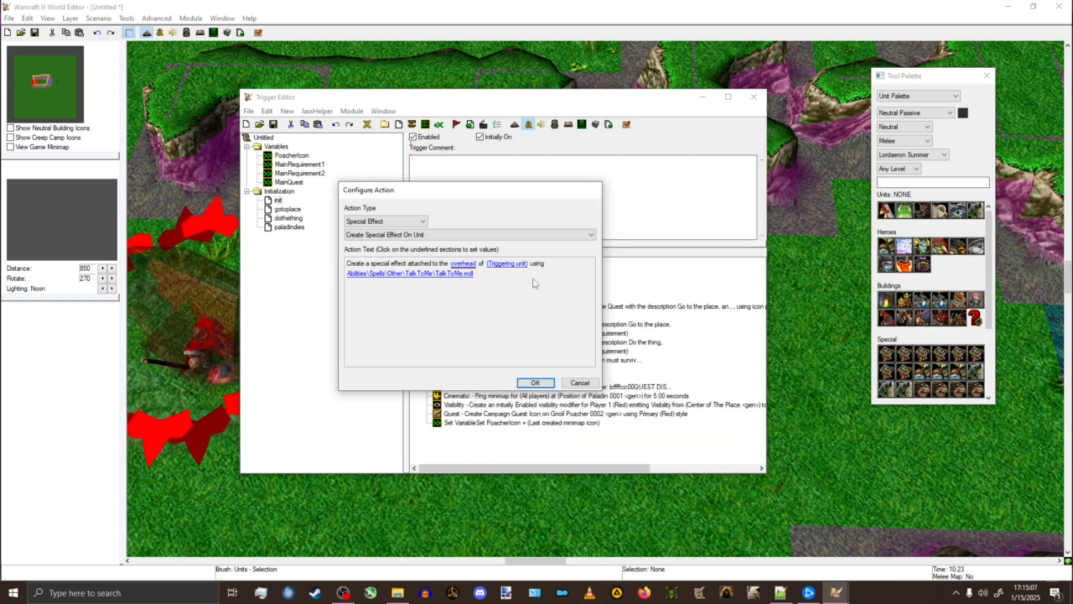
Step: Set the special effect's target unit to the Dark Ranger 0003 placed on the map
{"action": "left_click", "coordinate": [508, 266]}
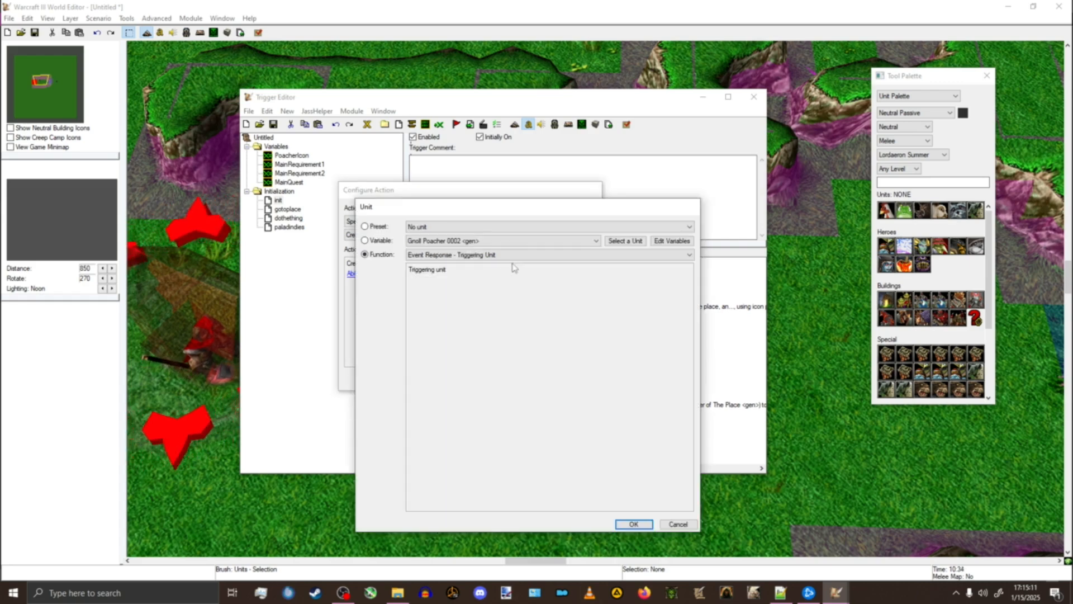
{"action": "left_click", "coordinate": [625, 239]}
{"action": "left_click", "coordinate": [581, 260]}
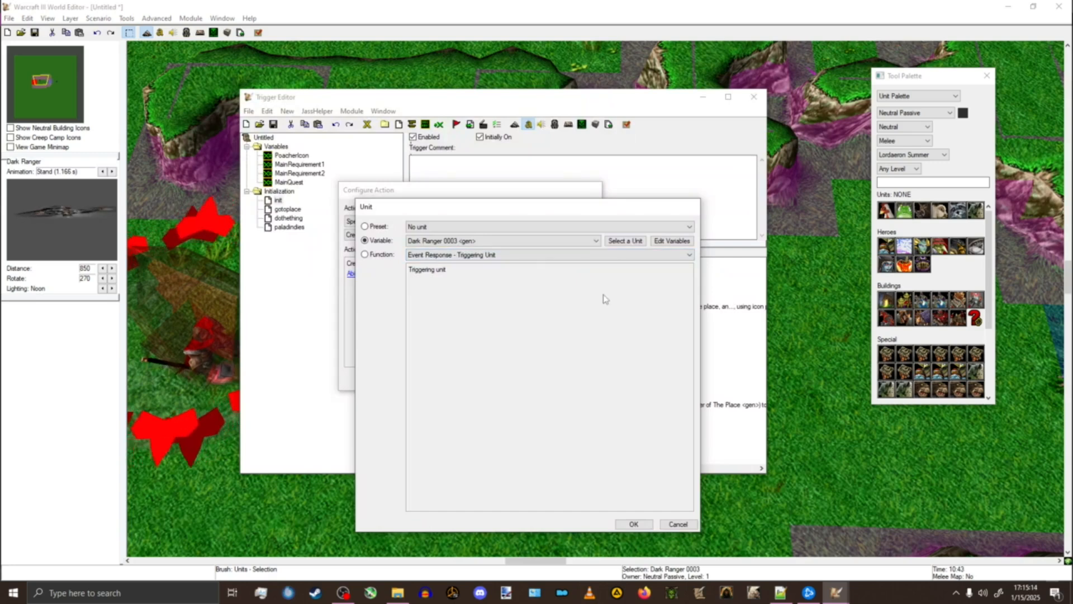
{"action": "key", "text": "Return"}
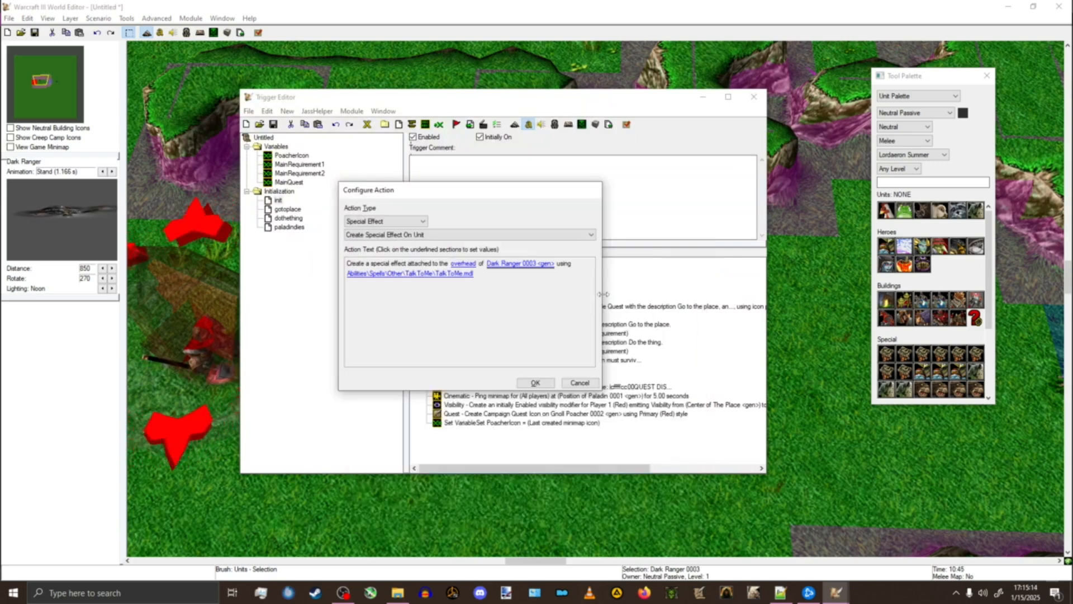
Step: Choose the Exclamation Mark model from the Extra category as the special effect's model file
{"action": "left_click", "coordinate": [434, 273]}
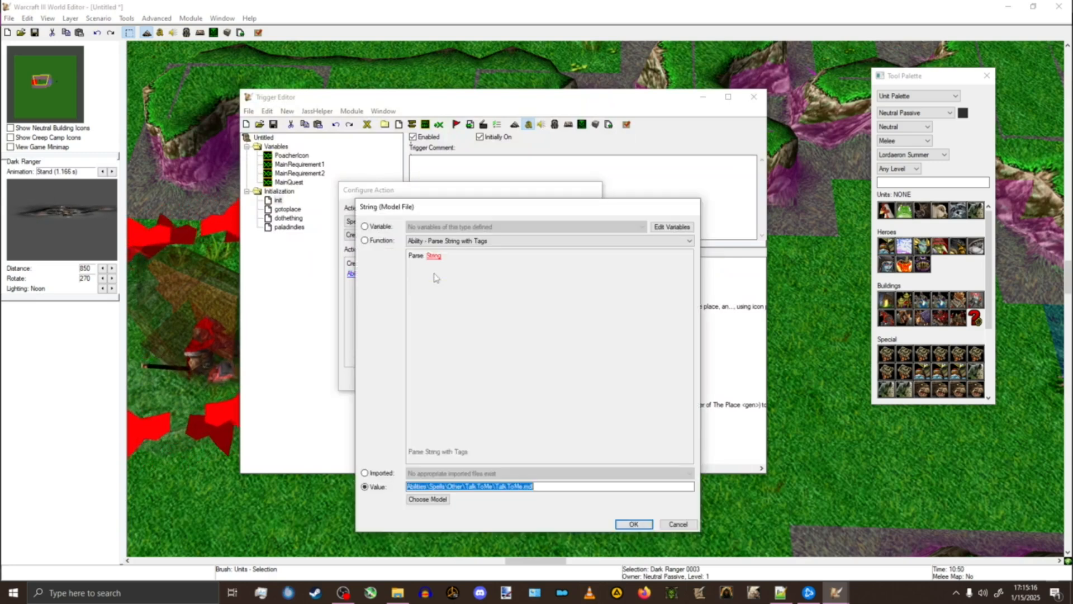
{"action": "left_click", "coordinate": [434, 500]}
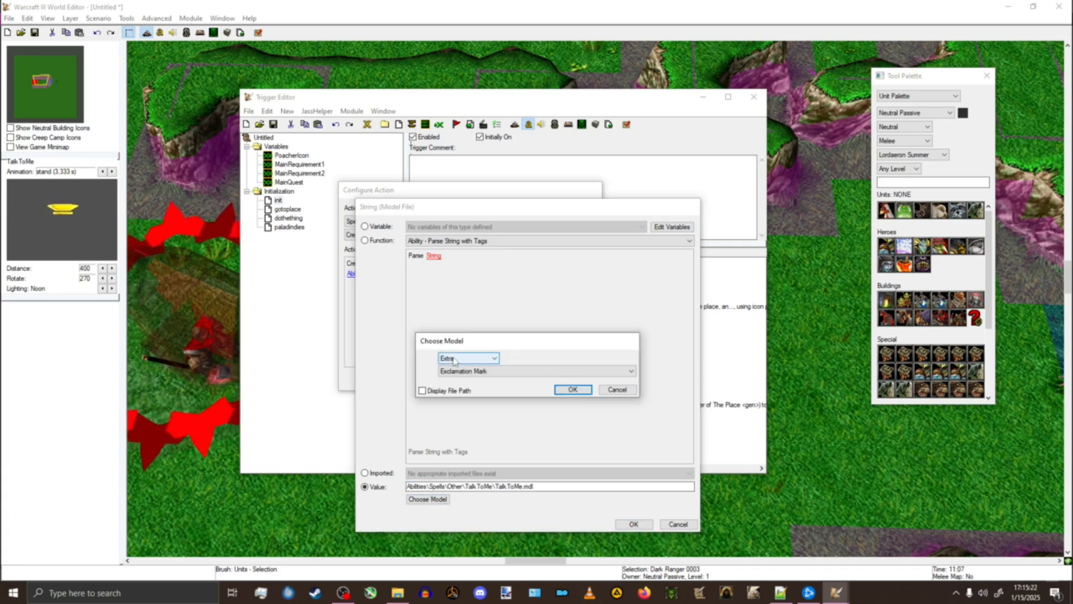
{"action": "left_click", "coordinate": [566, 390]}
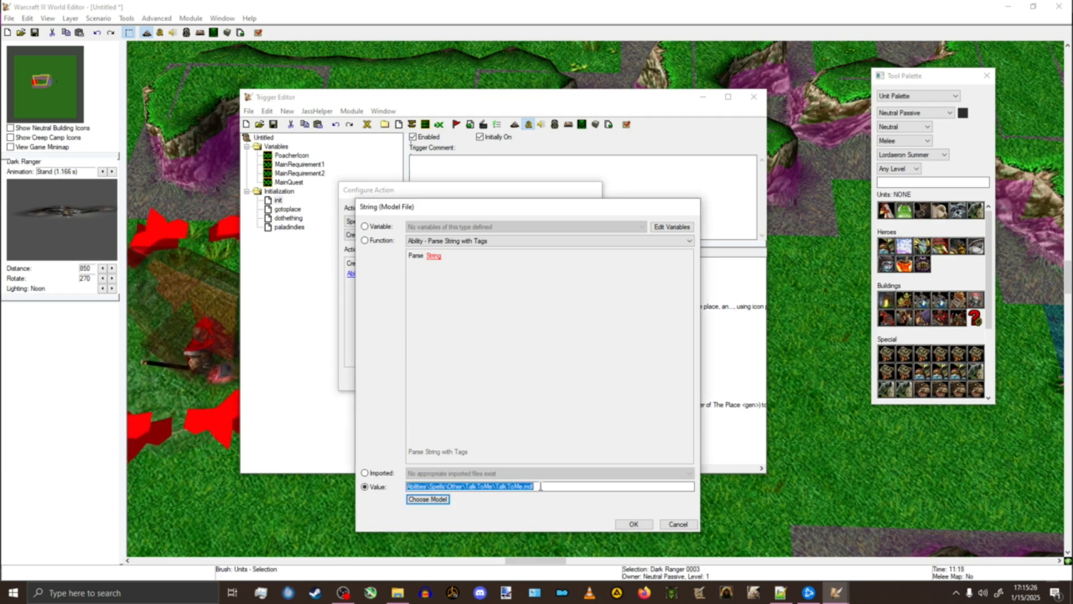
{"action": "left_click", "coordinate": [626, 522]}
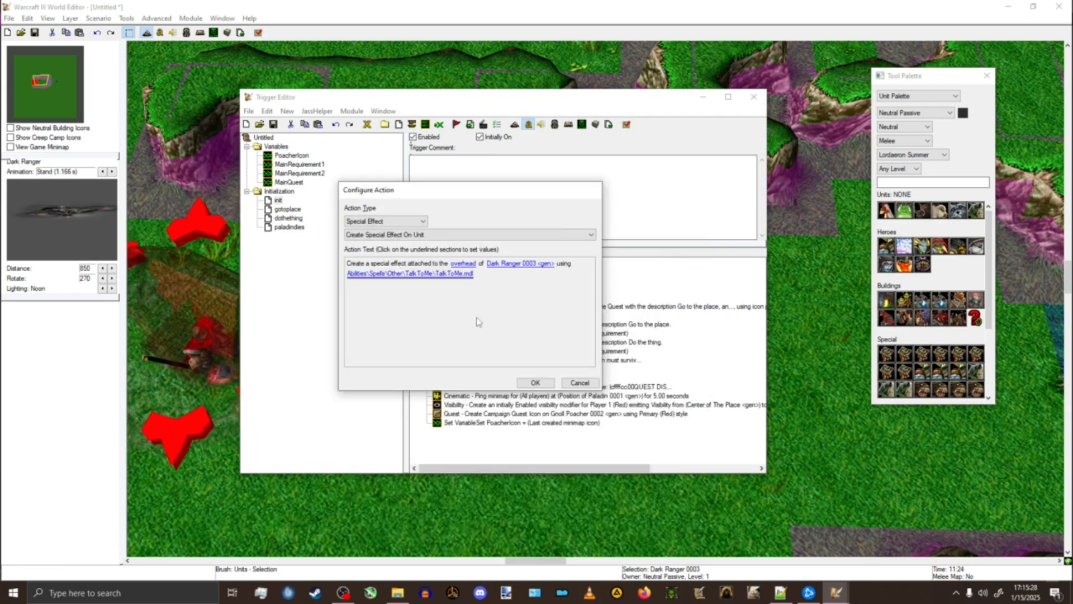
Step: Accept the special effect action and create a Special Effect variable named TalkToMe
{"action": "left_click", "coordinate": [536, 385]}
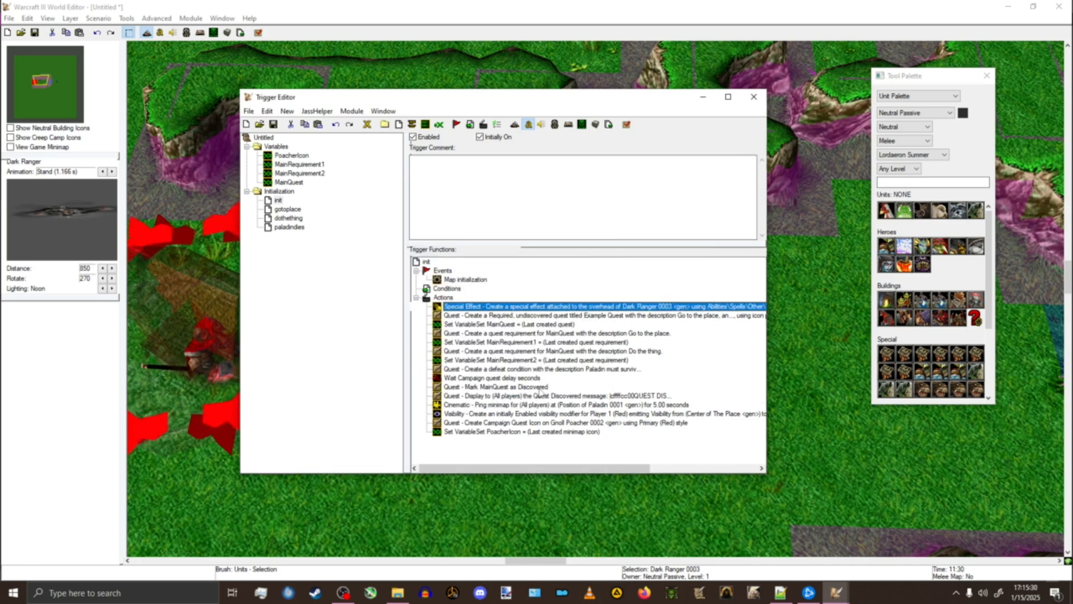
{"action": "left_click", "coordinate": [367, 124]}
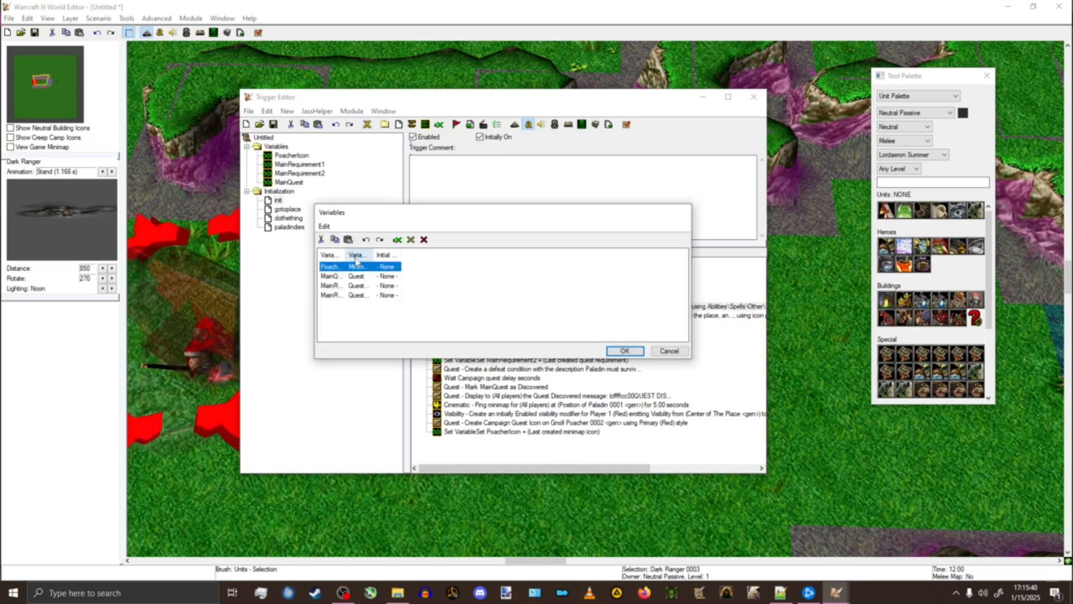
{"action": "left_click", "coordinate": [397, 239]}
{"action": "left_click", "coordinate": [480, 274]}
{"action": "scroll", "coordinate": [453, 305], "scroll_direction": "down", "scroll_amount": 5}
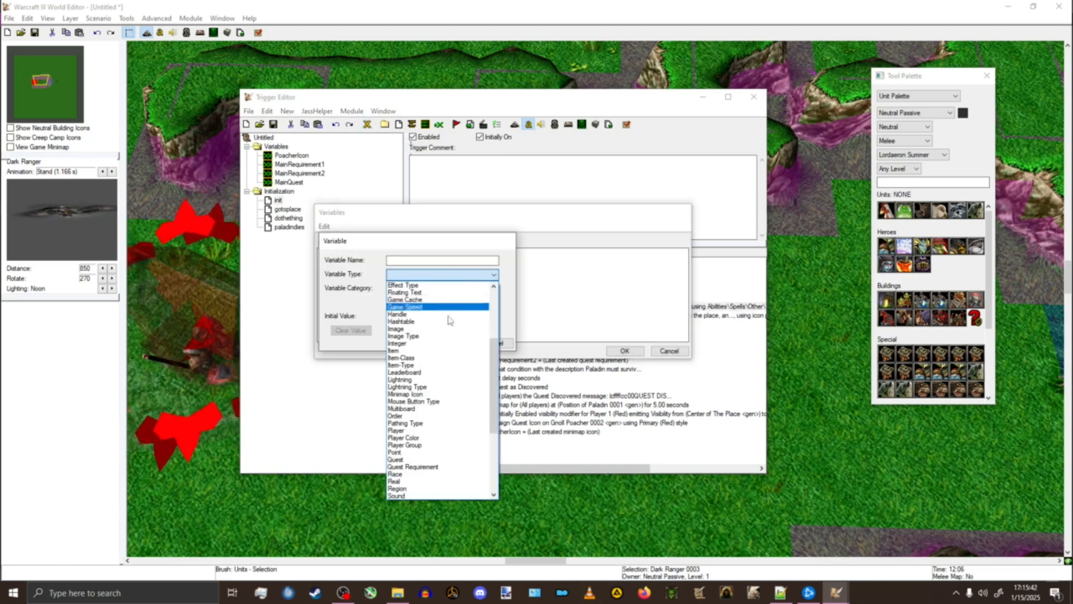
{"action": "scroll", "coordinate": [454, 305], "scroll_direction": "down", "scroll_amount": 3}
{"action": "left_click", "coordinate": [412, 446]}
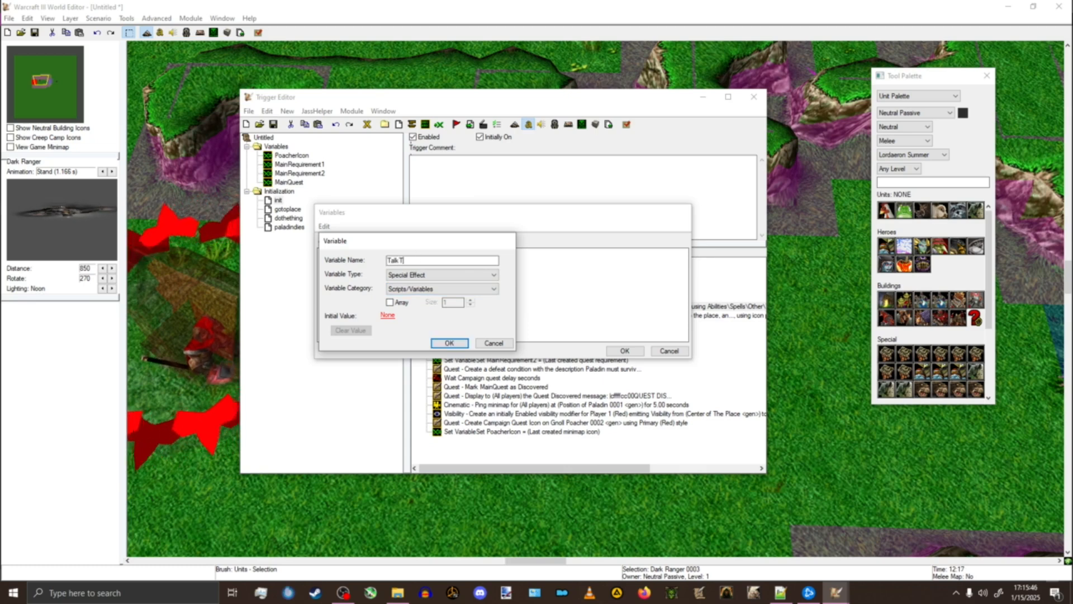
{"action": "type", "text": "TalkToM"}
{"action": "key", "text": "Return"}
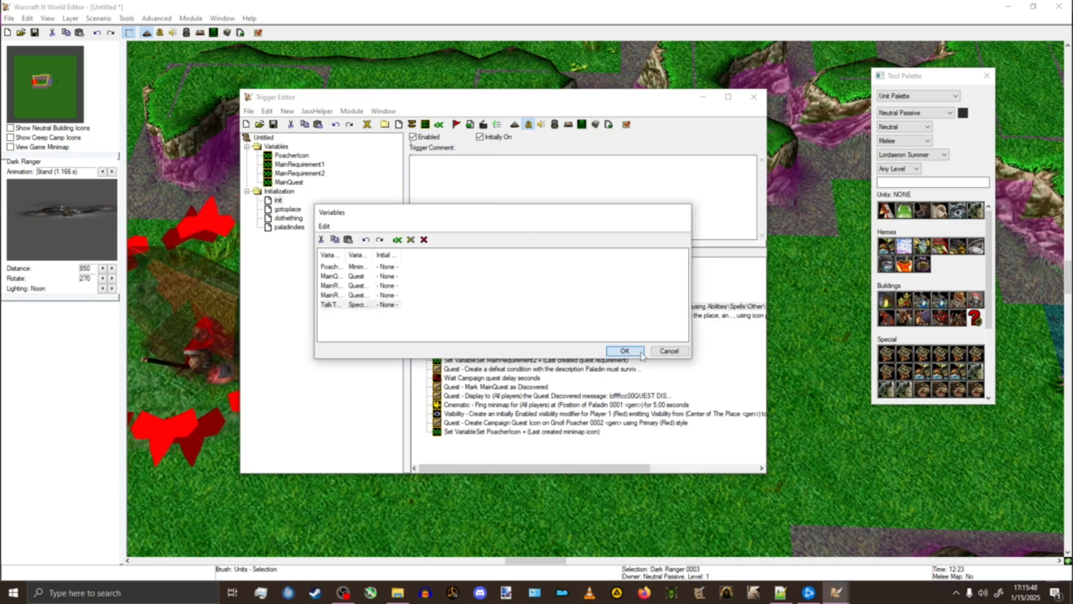
{"action": "left_click", "coordinate": [624, 350]}
Step: Duplicate the Set MainQuest = (Last created quest) action directly below the special effect action in init
{"action": "left_click", "coordinate": [472, 325]}
{"action": "key", "text": "ctrl+c"}
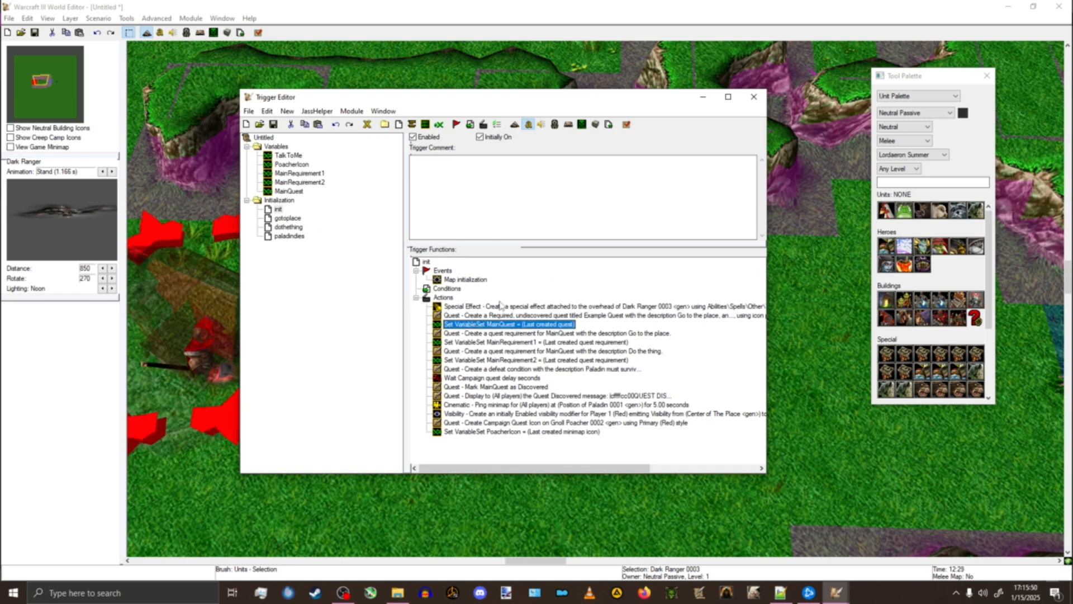
{"action": "left_click", "coordinate": [503, 306]}
{"action": "key", "text": "ctrl+v"}
Step: Change the duplicated action so it sets TalkToMe to (Last created special effect)
{"action": "key", "text": "Return"}
{"action": "key", "text": "Tab"}
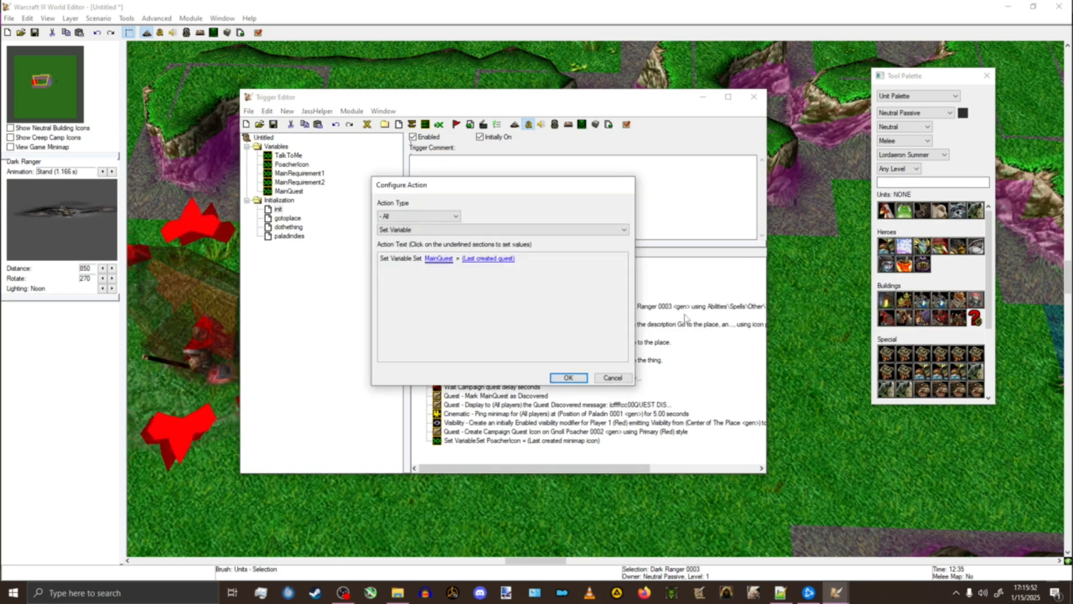
{"action": "key", "text": "Return"}
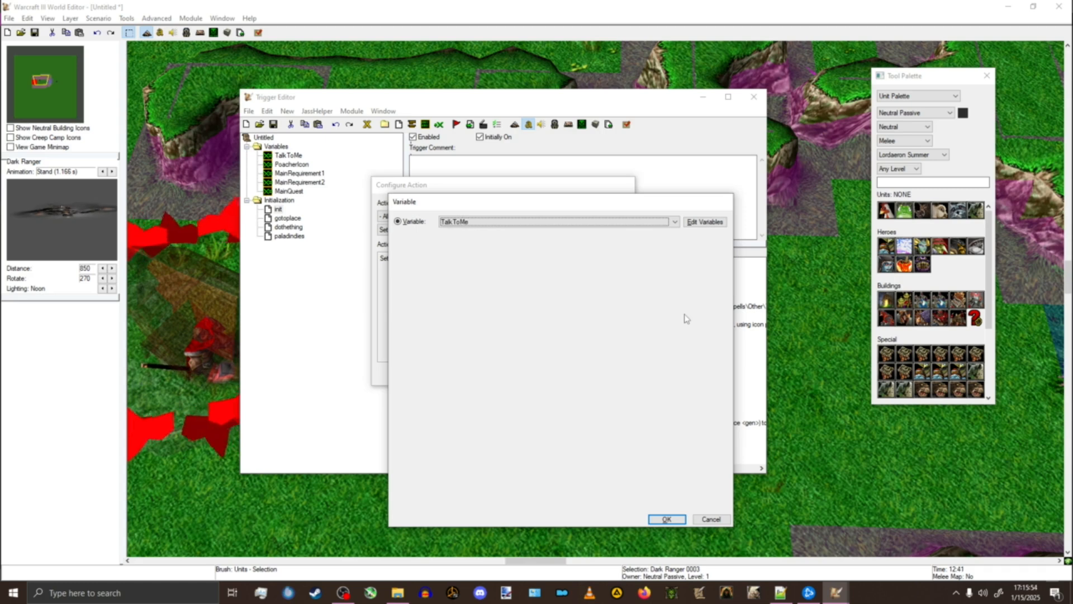
{"action": "key", "text": "Return"}
{"action": "key", "text": "Tab"}
{"action": "key", "text": "Return"}
{"action": "key", "text": "Return"}
{"action": "key", "text": "Return"}
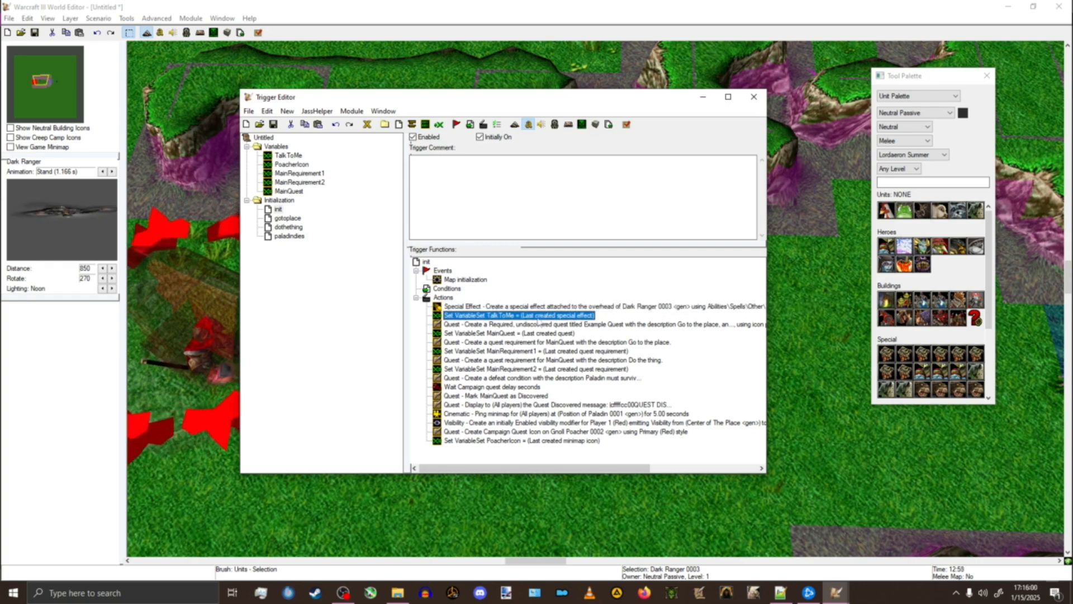
Step: Draw a new rectangular region on the grass beside the Dark Ranger, covering the spot where it stands
{"action": "left_click", "coordinate": [480, 5]}
{"action": "mouse_move", "coordinate": [621, 305]}
{"action": "right_mouse_down"}
{"action": "mouse_move", "coordinate": [546, 279]}
{"action": "mouse_move", "coordinate": [623, 277]}
{"action": "right_mouse_up"}
{"action": "left_click", "coordinate": [442, 305]}
{"action": "key", "text": "r"}
{"action": "left_click", "coordinate": [886, 126]}
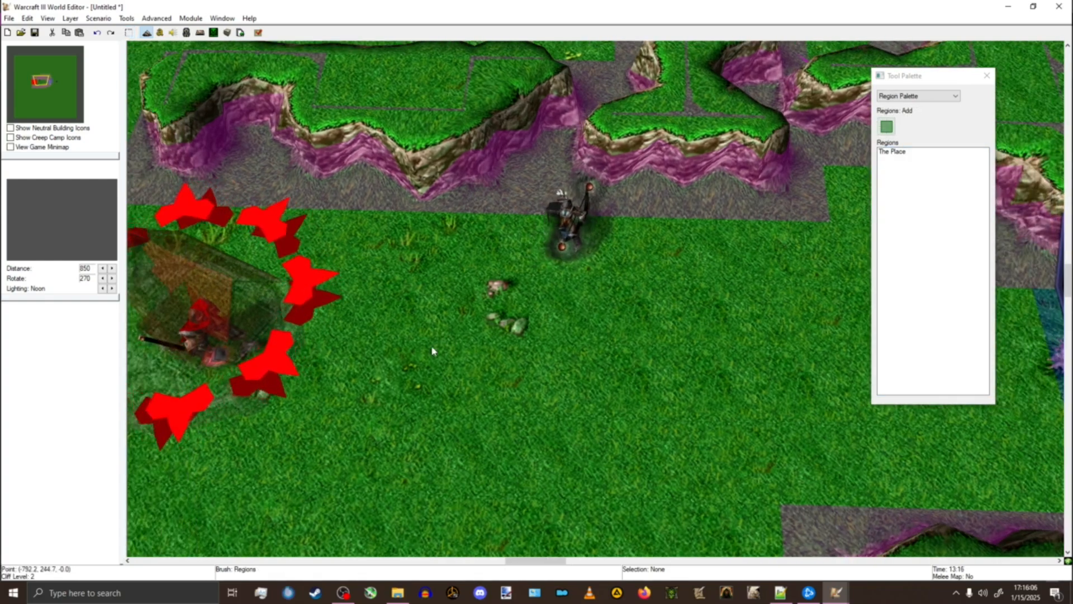
{"action": "right_click_drag", "start_coordinate": [432, 351], "coordinate": [390, 346]}
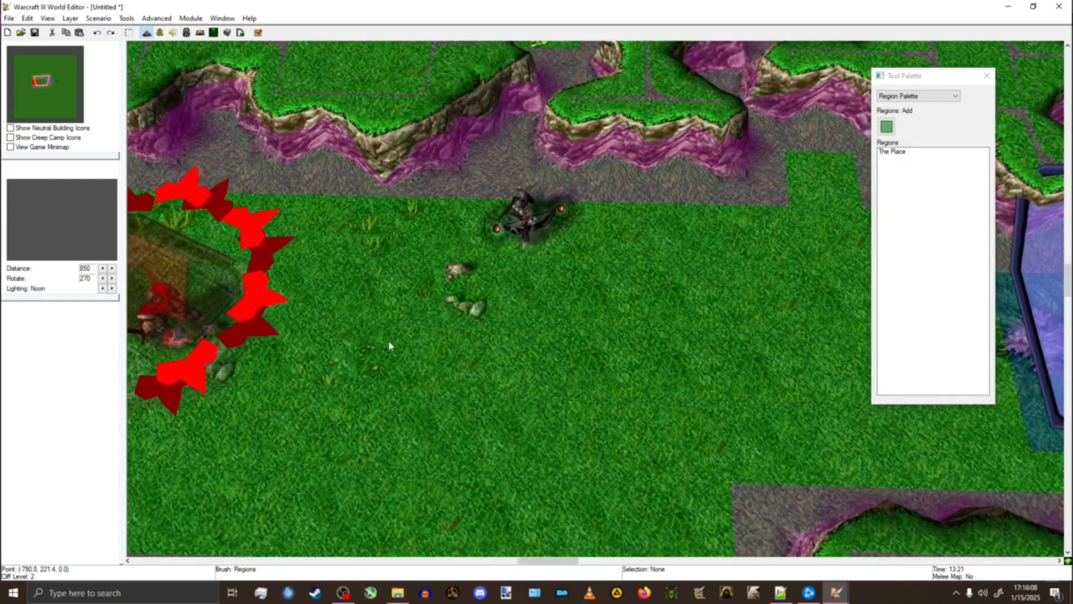
{"action": "left_click_drag", "start_coordinate": [390, 342], "coordinate": [636, 190]}
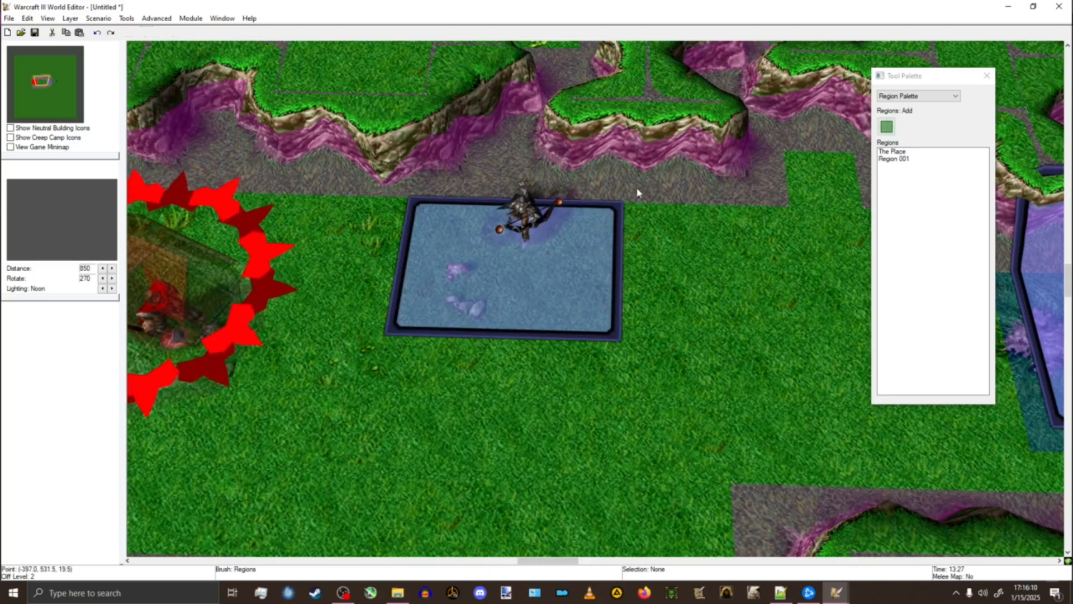
Step: Resize the new region into a narrow strip running across the passage from the upper cliff to the lower cliff
{"action": "key", "text": "space"}
{"action": "scroll", "coordinate": [721, 280], "scroll_direction": "down", "scroll_amount": 3}
{"action": "mouse_move", "coordinate": [722, 283]}
{"action": "right_mouse_down"}
{"action": "mouse_move", "coordinate": [656, 314]}
{"action": "mouse_move", "coordinate": [410, 257]}
{"action": "right_mouse_up"}
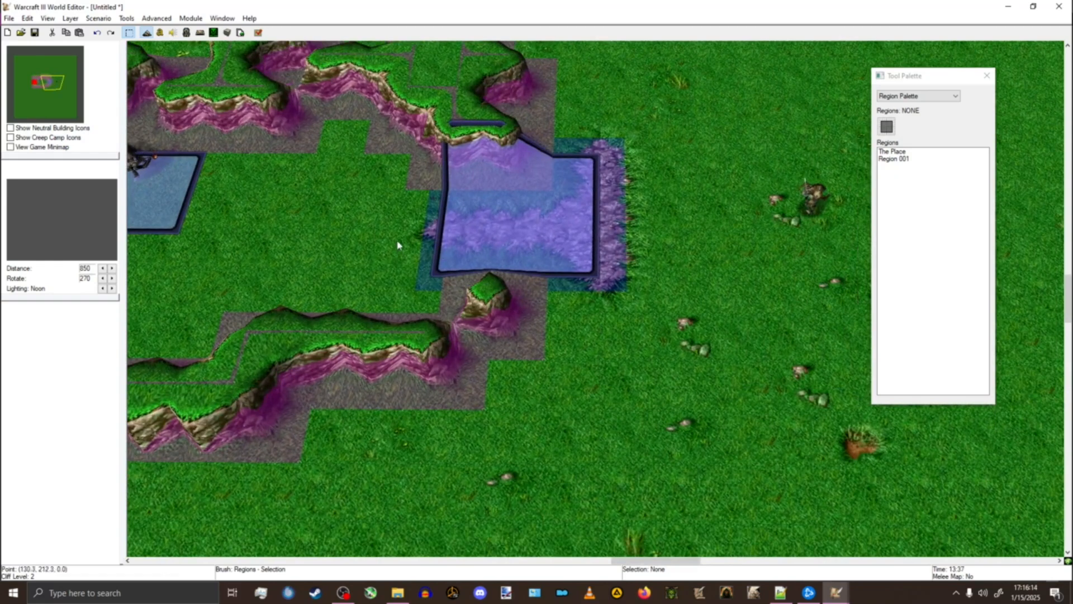
{"action": "left_click_drag", "start_coordinate": [379, 218], "coordinate": [738, 331]}
{"action": "right_click_drag", "start_coordinate": [606, 312], "coordinate": [635, 357]}
{"action": "right_click_drag", "start_coordinate": [537, 319], "coordinate": [878, 366]}
{"action": "left_click", "coordinate": [568, 292]}
{"action": "right_click_drag", "start_coordinate": [576, 304], "coordinate": [625, 280]}
{"action": "scroll", "coordinate": [594, 317], "scroll_direction": "up", "scroll_amount": 2}
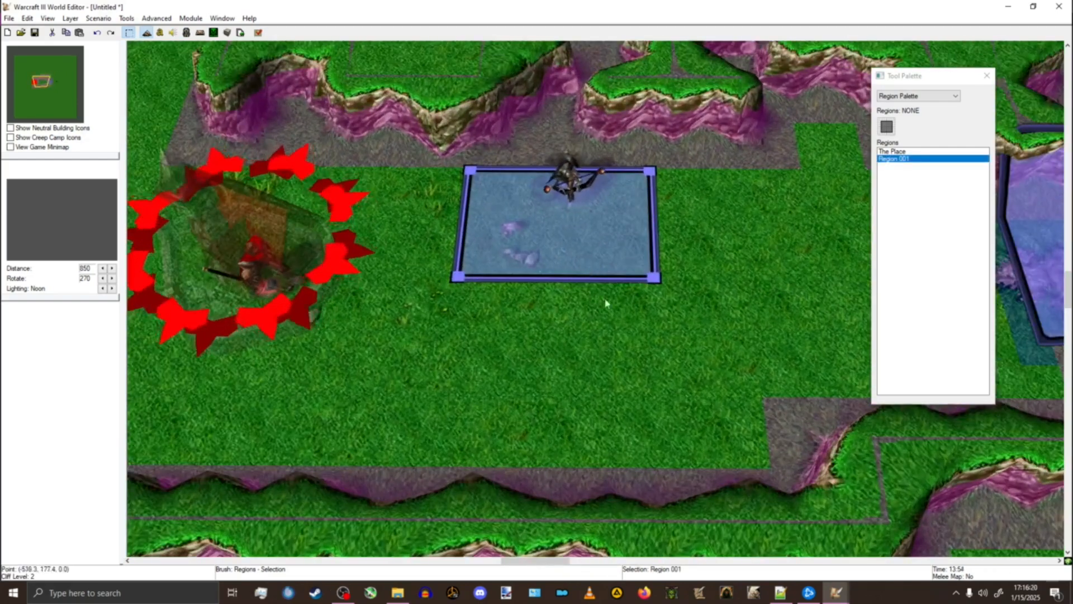
{"action": "left_click_drag", "start_coordinate": [654, 278], "coordinate": [520, 473]}
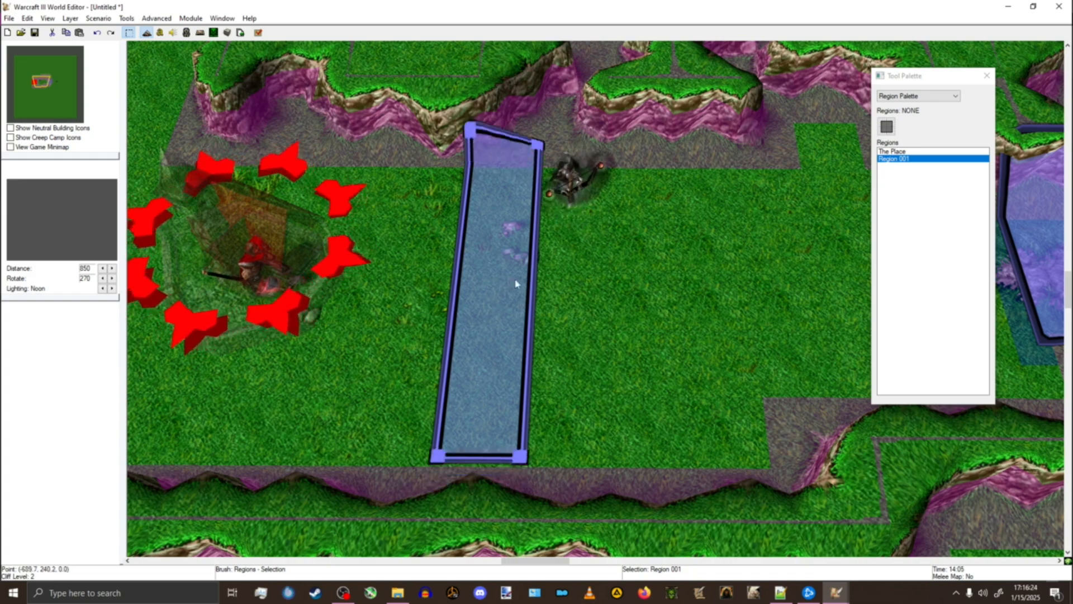
Step: Adjust the strip region to about 160 units wide and 704 tall, reaching the Dark Ranger and spanning the passage
{"action": "left_click_drag", "start_coordinate": [511, 284], "coordinate": [538, 297]}
{"action": "left_click_drag", "start_coordinate": [478, 132], "coordinate": [430, 512]}
{"action": "left_click_drag", "start_coordinate": [419, 474], "coordinate": [474, 142]}
Step: Examine how the strip region sits between the Paladin's starting spot and The Place
{"action": "right_click_drag", "start_coordinate": [441, 275], "coordinate": [491, 307]}
{"action": "scroll", "coordinate": [441, 285], "scroll_direction": "down", "scroll_amount": 2}
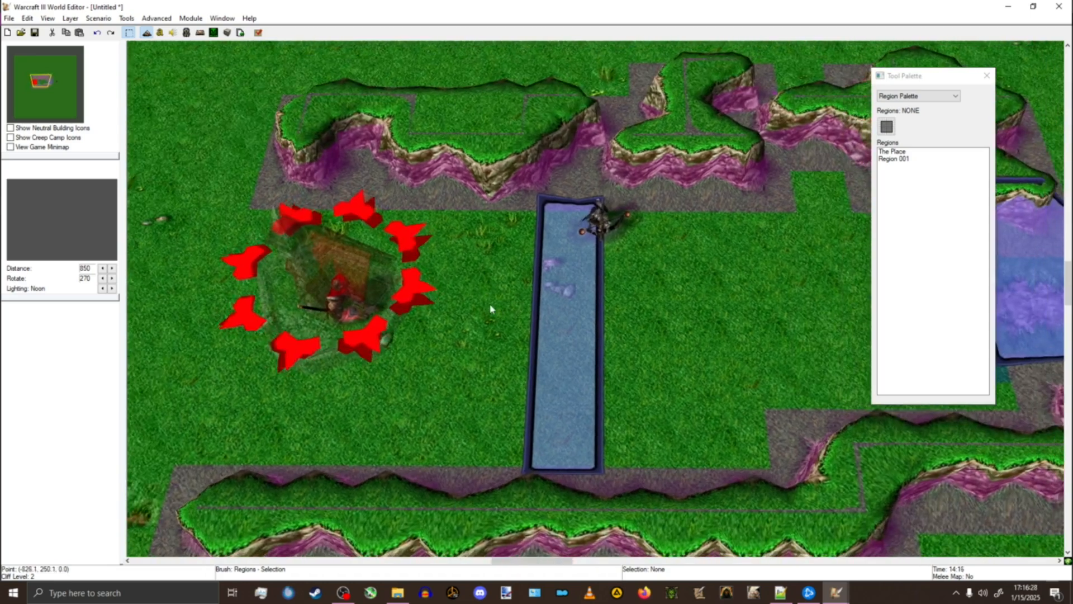
{"action": "scroll", "coordinate": [527, 288], "scroll_direction": "up", "scroll_amount": 1}
{"action": "right_click_drag", "start_coordinate": [609, 285], "coordinate": [217, 267]}
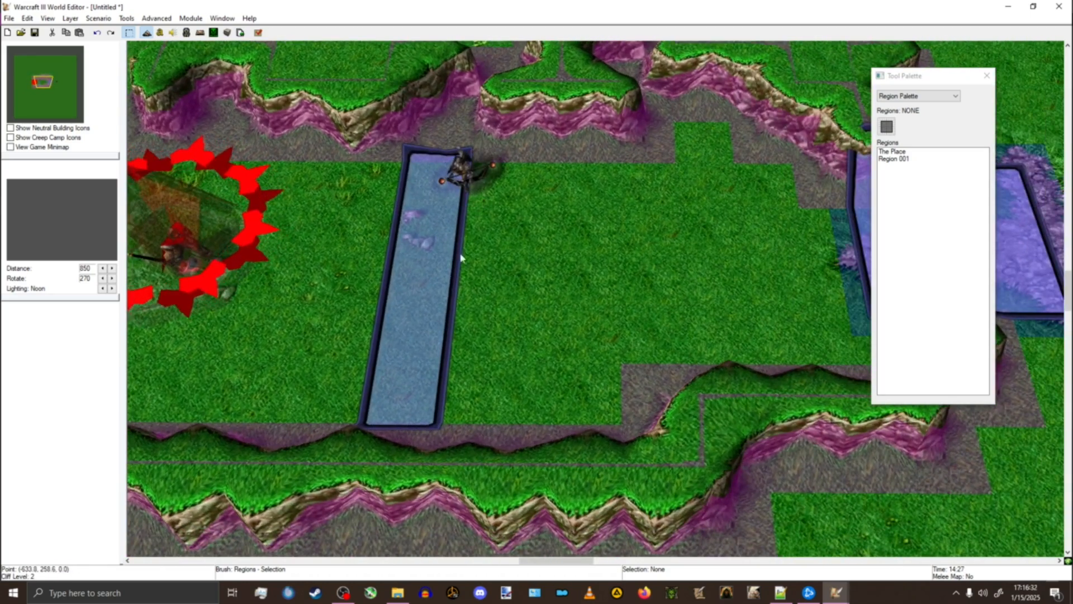
{"action": "right_click_drag", "start_coordinate": [538, 205], "coordinate": [734, 223]}
{"action": "scroll", "coordinate": [565, 227], "scroll_direction": "up", "scroll_amount": 2}
{"action": "scroll", "coordinate": [565, 229], "scroll_direction": "down", "scroll_amount": 2}
{"action": "right_click_drag", "start_coordinate": [649, 199], "coordinate": [689, 225]}
{"action": "scroll", "coordinate": [458, 244], "scroll_direction": "up", "scroll_amount": 2}
Step: Rename the strip region beside the Dark Ranger to RangerTalk
{"action": "left_click", "coordinate": [612, 304]}
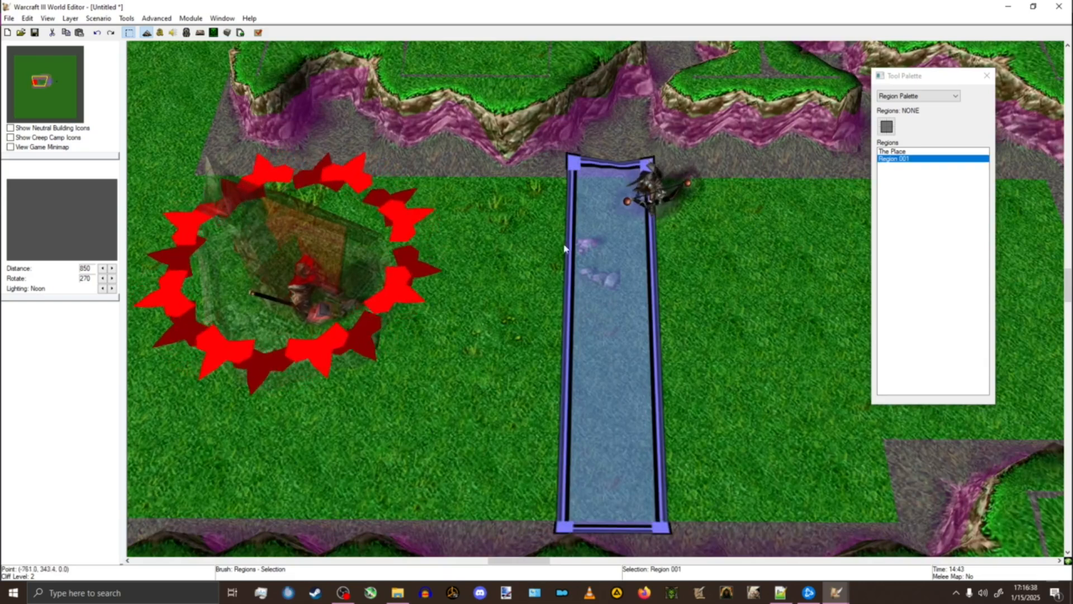
{"action": "double_click", "coordinate": [898, 158]}
{"action": "type", "text": "RangerTalk"}
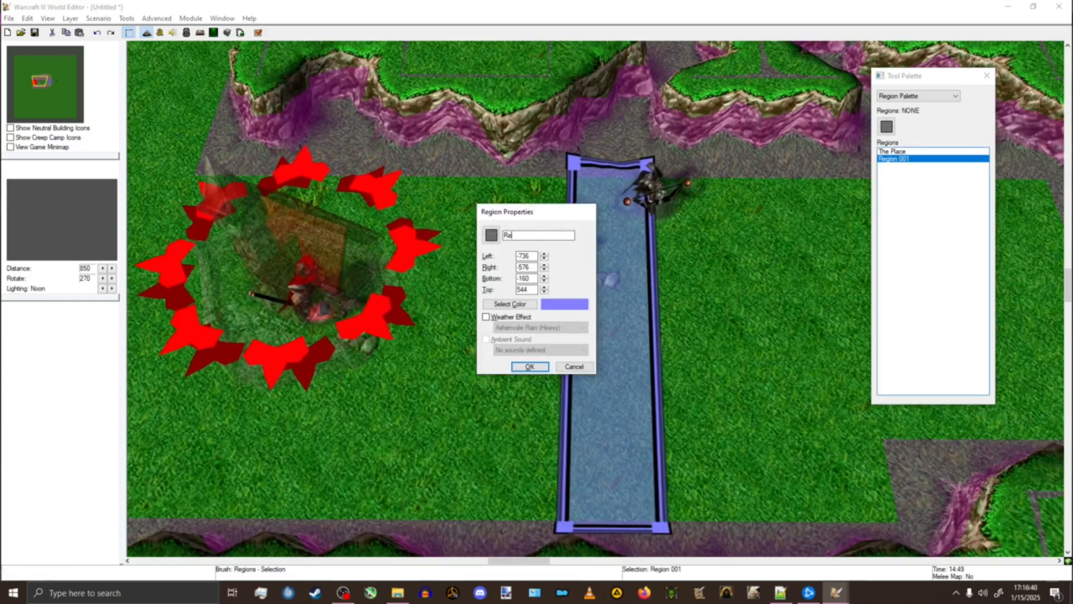
{"action": "key", "text": "Return"}
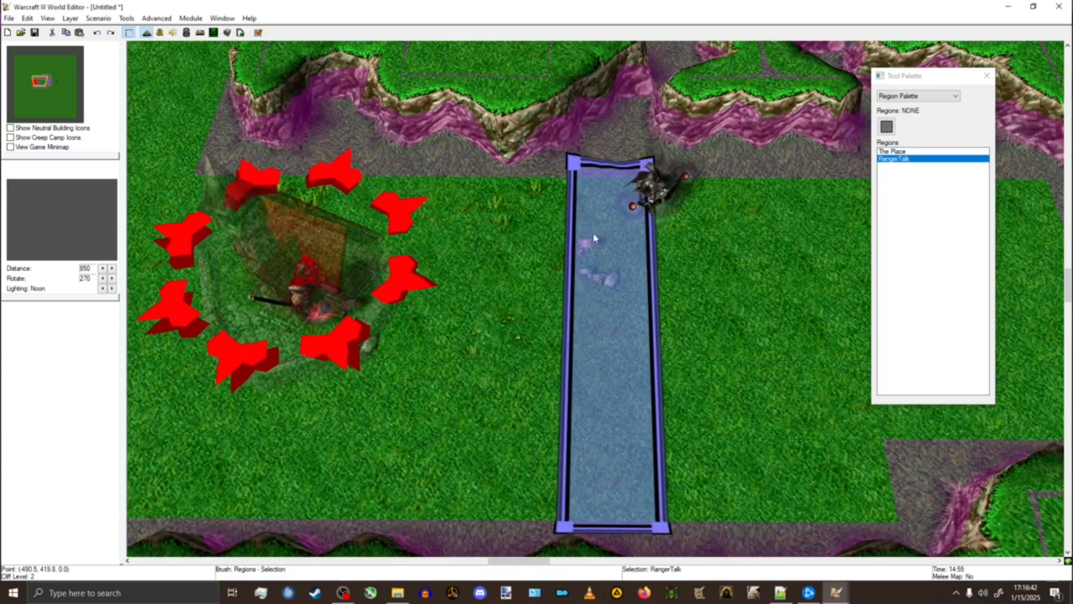
Step: Disable the Mark MainQuest as Discovered action in the init trigger
{"action": "scroll", "coordinate": [416, 204], "scroll_direction": "down", "scroll_amount": 1}
{"action": "left_click", "coordinate": [161, 33]}
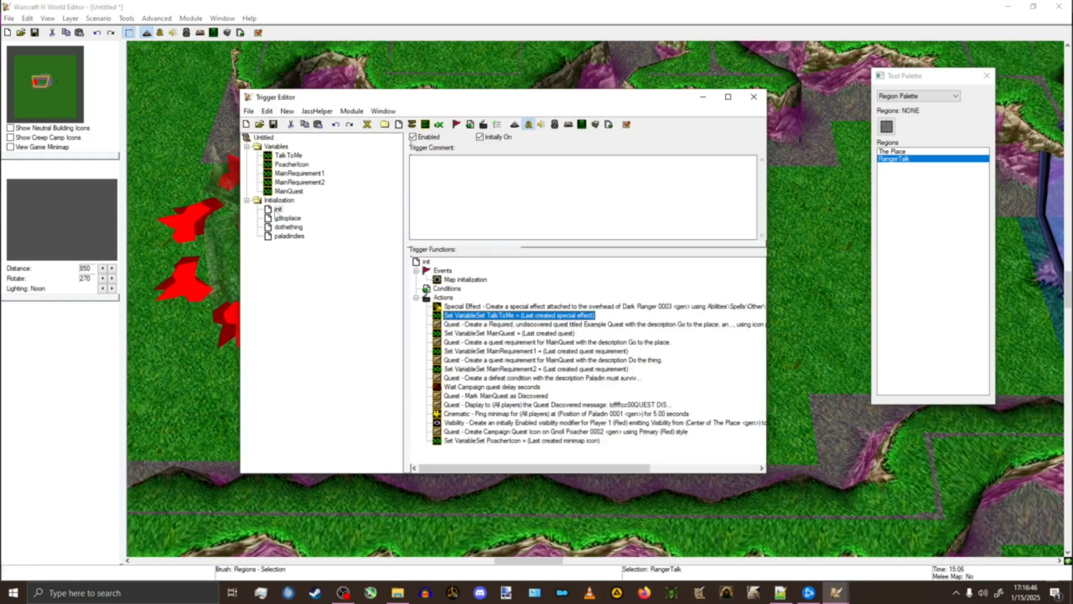
{"action": "left_click", "coordinate": [276, 210]}
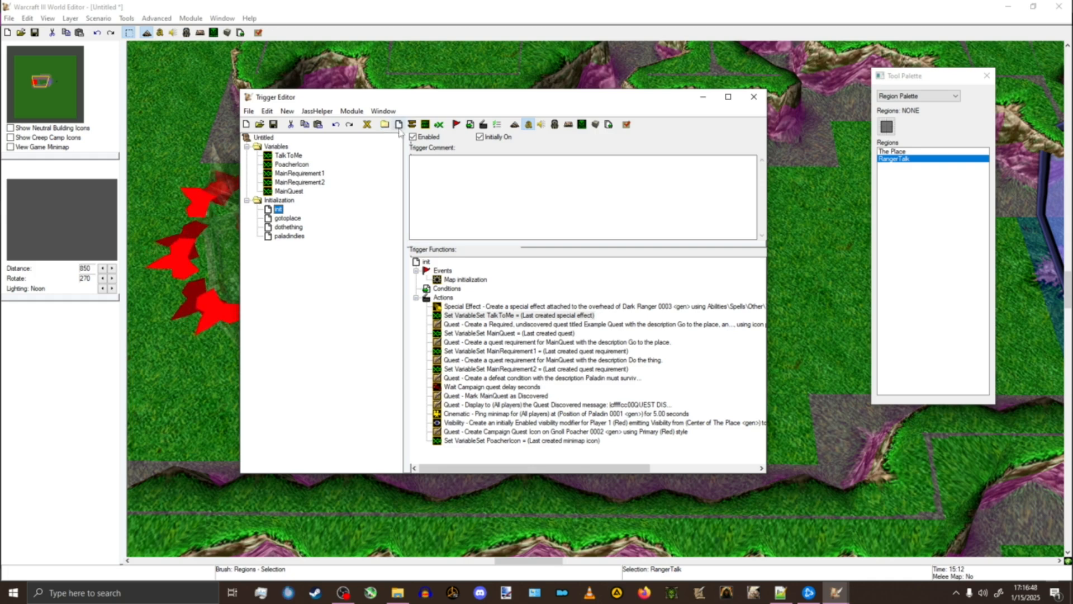
{"action": "left_click", "coordinate": [480, 380]}
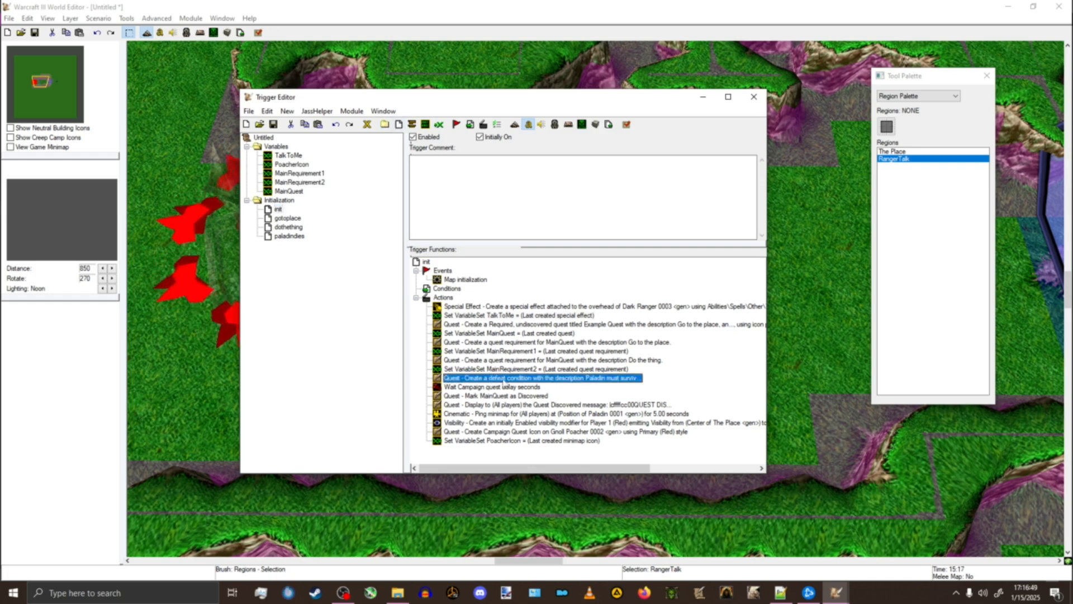
{"action": "left_click", "coordinate": [484, 388]}
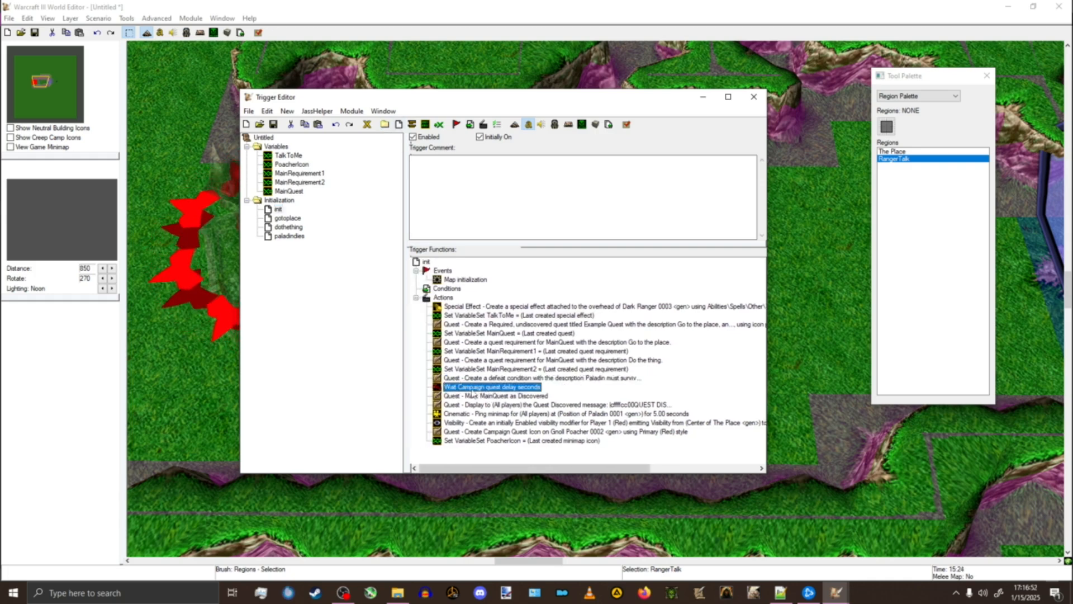
{"action": "left_click", "coordinate": [479, 396]}
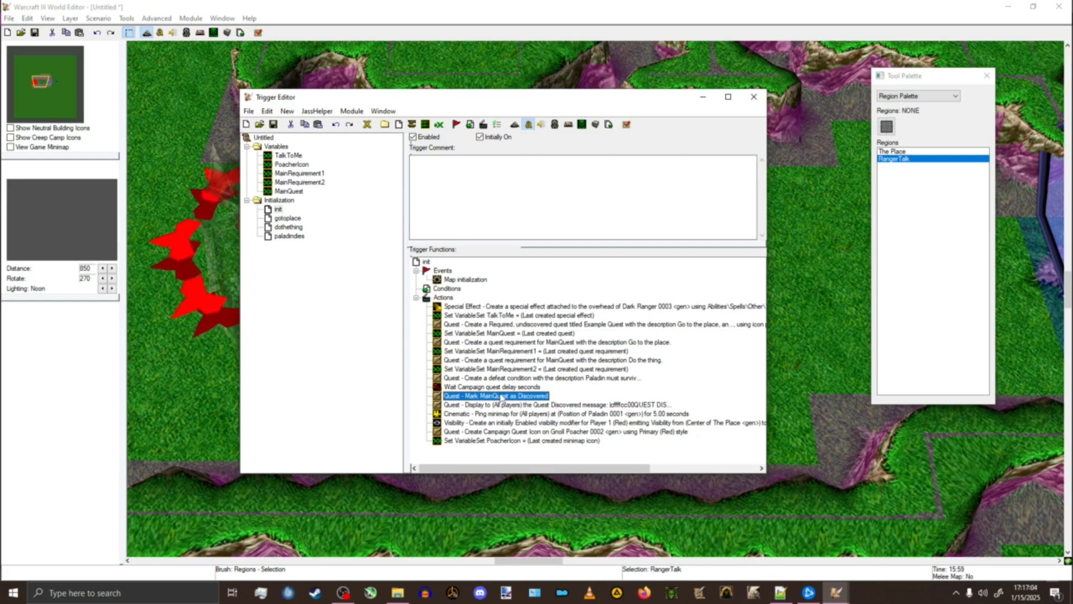
{"action": "right_click", "coordinate": [517, 396]}
{"action": "left_click", "coordinate": [481, 528]}
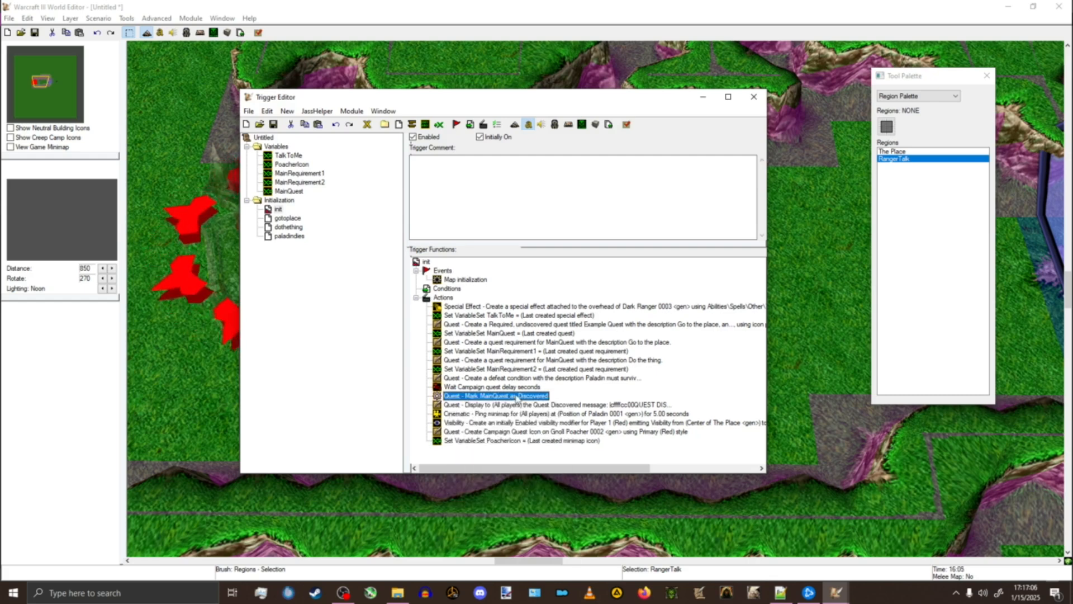
Step: Disable init's Quest Discovered message action and the minimap ping at the Paladin's position
{"action": "left_click", "coordinate": [517, 402]}
{"action": "right_click", "coordinate": [516, 403]}
{"action": "left_click", "coordinate": [480, 536]}
{"action": "left_click", "coordinate": [517, 414]}
{"action": "right_click", "coordinate": [516, 413]}
{"action": "left_click", "coordinate": [481, 544]}
Step: Disable the init action that creates the visibility modifier for Player 1 (Red) at The Place
{"action": "left_click", "coordinate": [517, 423]}
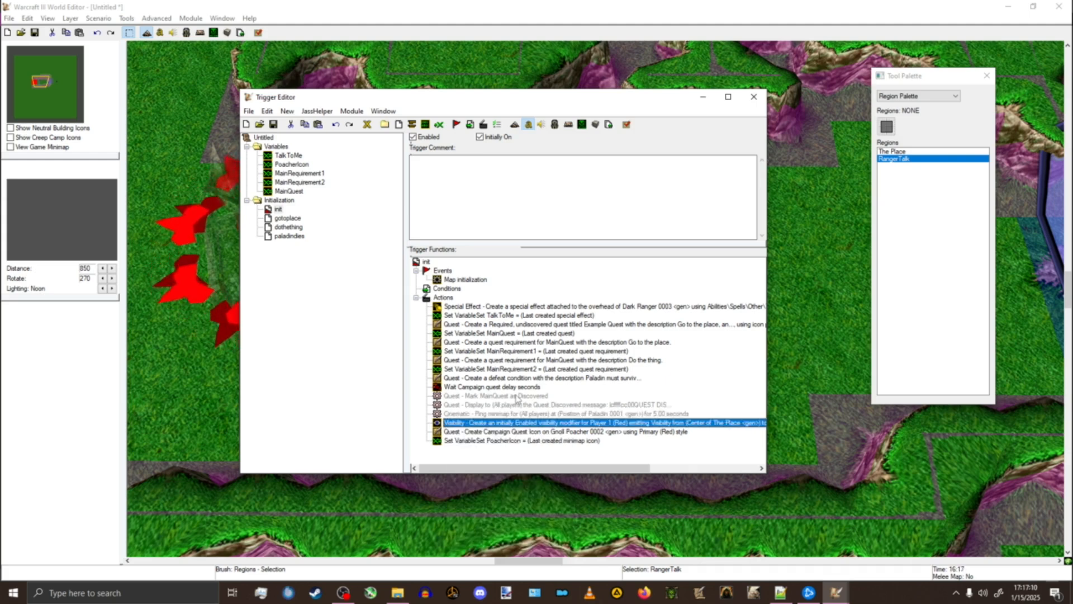
{"action": "key", "text": "Up"}
{"action": "key", "text": "Up"}
{"action": "key", "text": "Down"}
{"action": "key", "text": "Down"}
{"action": "key", "text": "Up"}
{"action": "key", "text": "Down"}
{"action": "key", "text": "Menu"}
{"action": "key", "text": "Up"}
{"action": "key", "text": "Return"}
Step: Disable the Gnoll Poacher campaign quest icon action and the PoacherIcon variable assignment in init
{"action": "key", "text": "Down"}
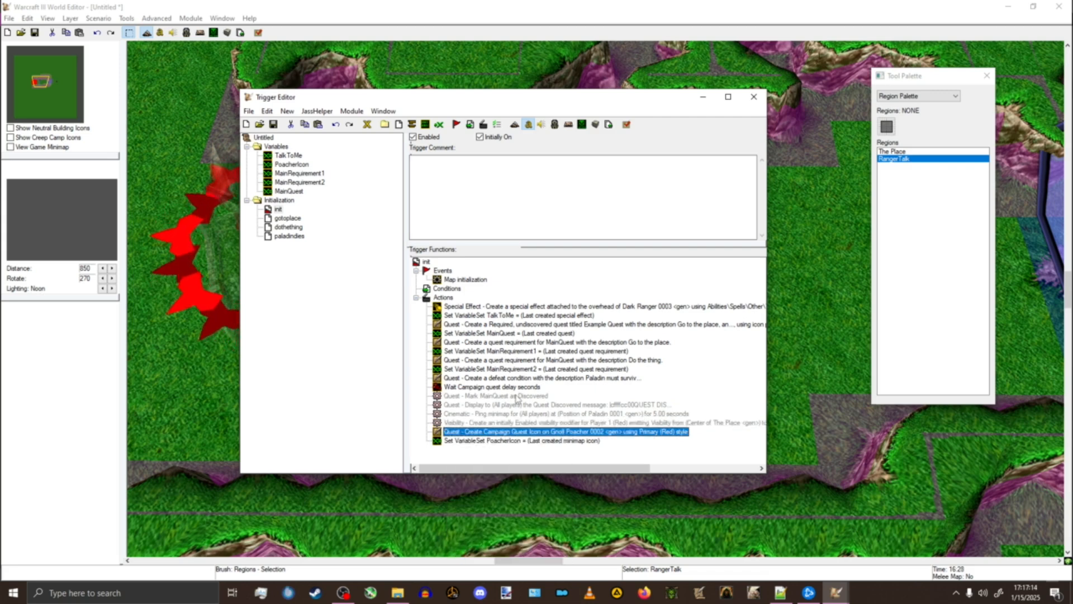
{"action": "key", "text": "Menu"}
{"action": "key", "text": "Up"}
{"action": "key", "text": "Return"}
{"action": "key", "text": "Down"}
{"action": "key", "text": "Menu"}
{"action": "key", "text": "Up"}
{"action": "key", "text": "Return"}
{"action": "key", "text": "Up"}
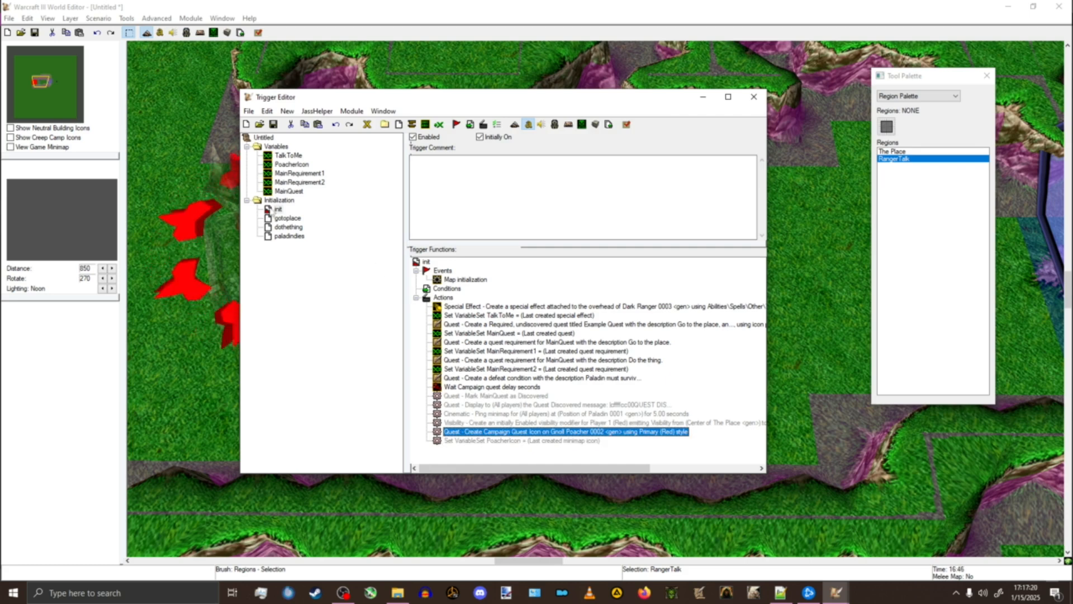
Step: Create a new trigger named rangertalk after init in the Initialization category
{"action": "left_click", "coordinate": [276, 210]}
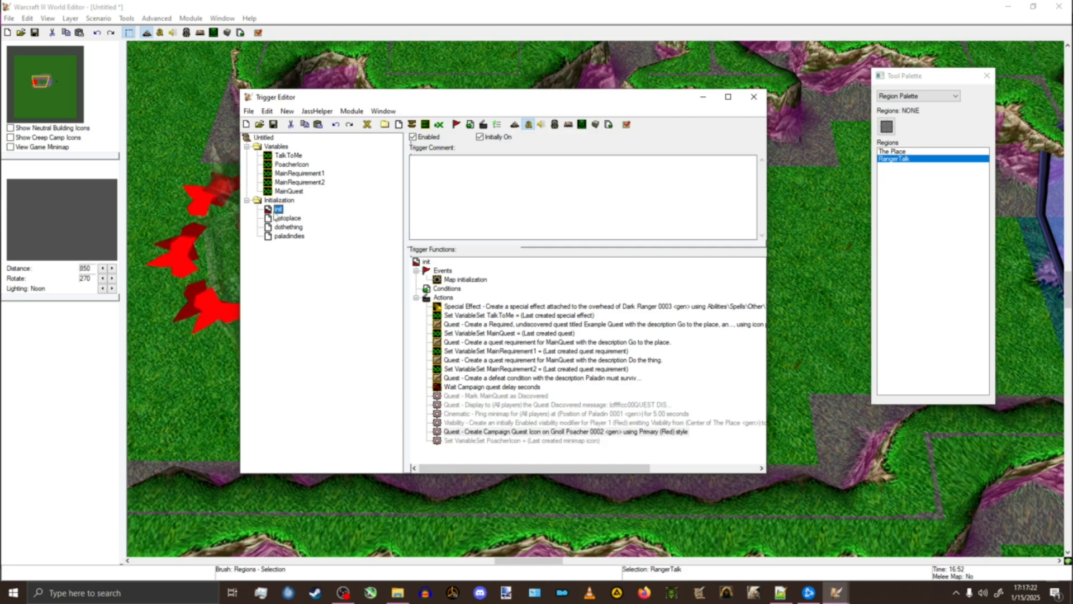
{"action": "left_click", "coordinate": [399, 124]}
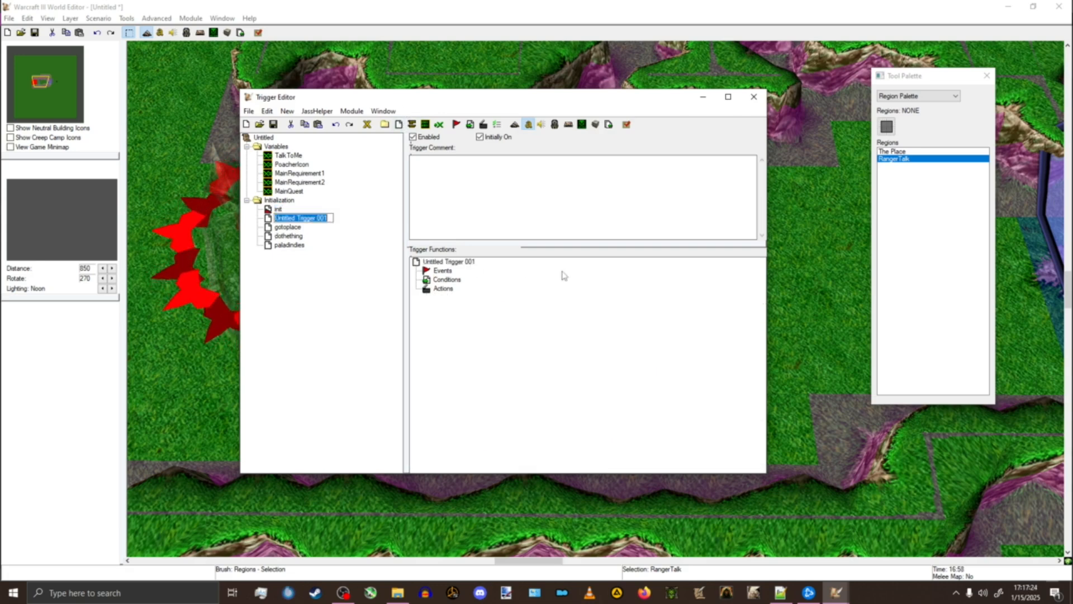
{"action": "type", "text": "rangertalk"}
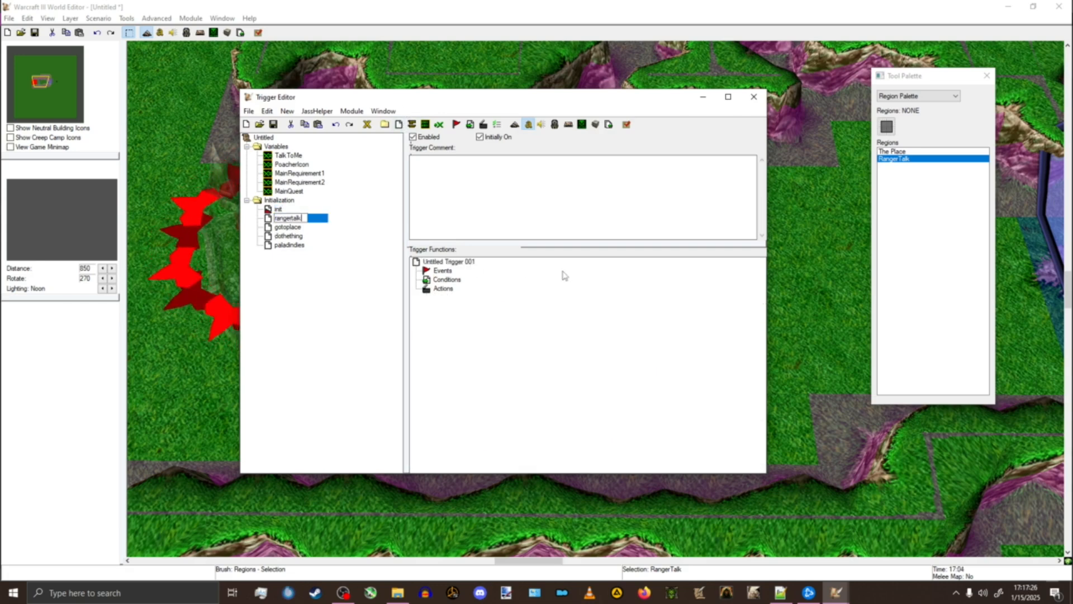
{"action": "key", "text": "Return"}
Step: Add a Unit Enters Region event to rangertalk using the RangerTalk region
{"action": "left_click", "coordinate": [457, 124]}
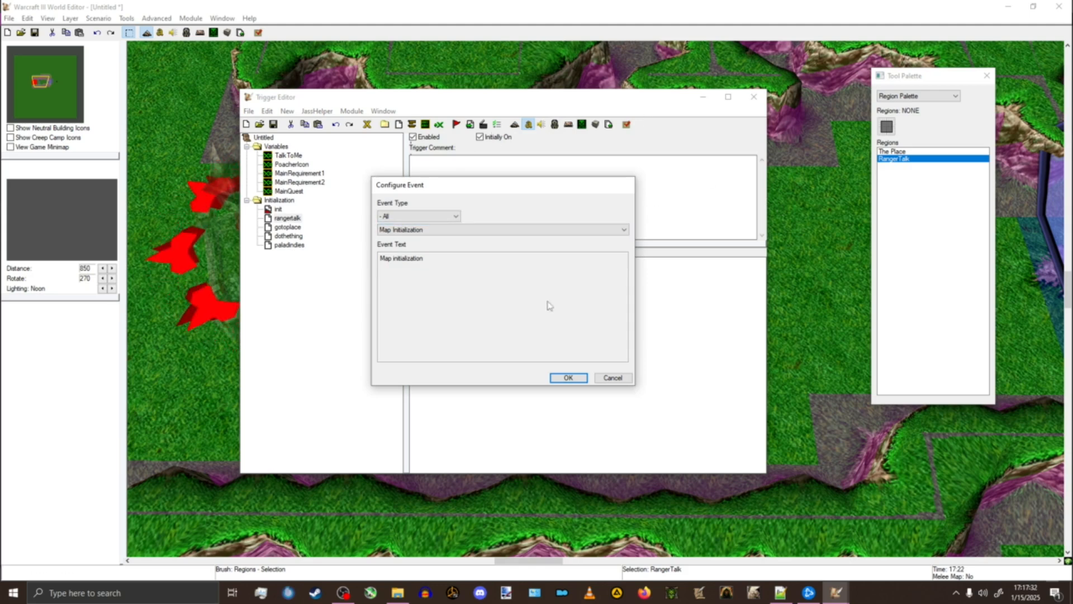
{"action": "left_click", "coordinate": [397, 222]}
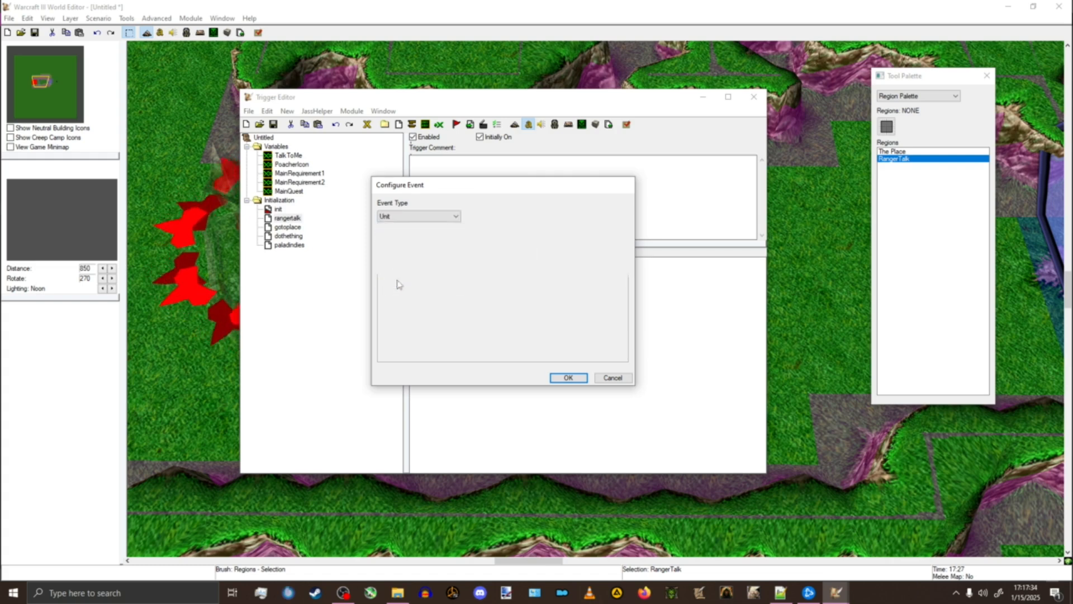
{"action": "left_click", "coordinate": [394, 280]}
{"action": "left_click", "coordinate": [408, 229]}
{"action": "left_click", "coordinate": [412, 262]}
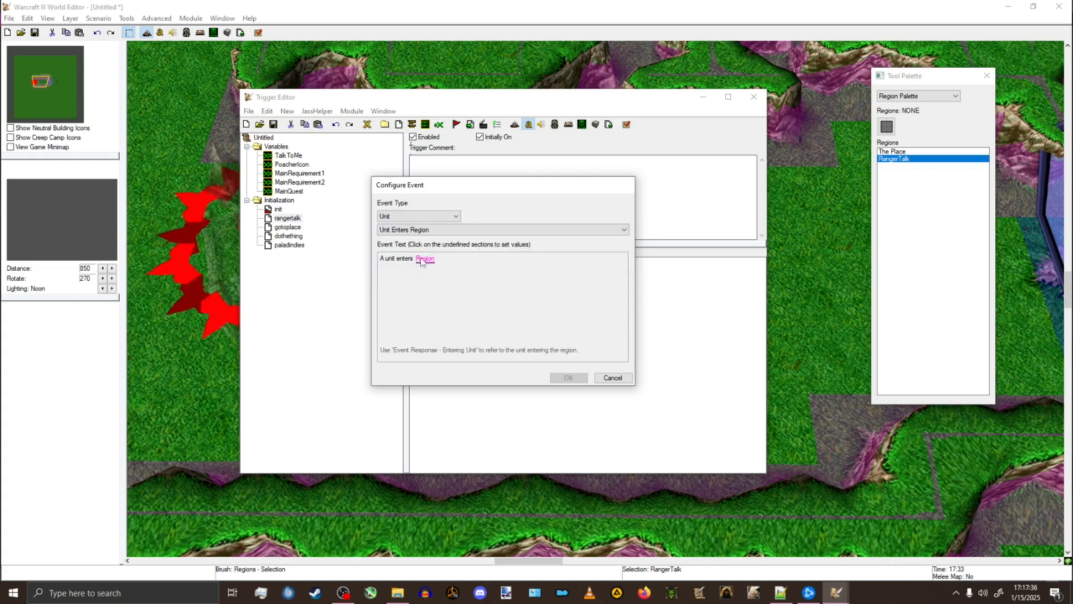
{"action": "left_click", "coordinate": [426, 258]}
{"action": "left_click", "coordinate": [531, 236]}
{"action": "left_click", "coordinate": [464, 245]}
{"action": "left_click", "coordinate": [667, 519]}
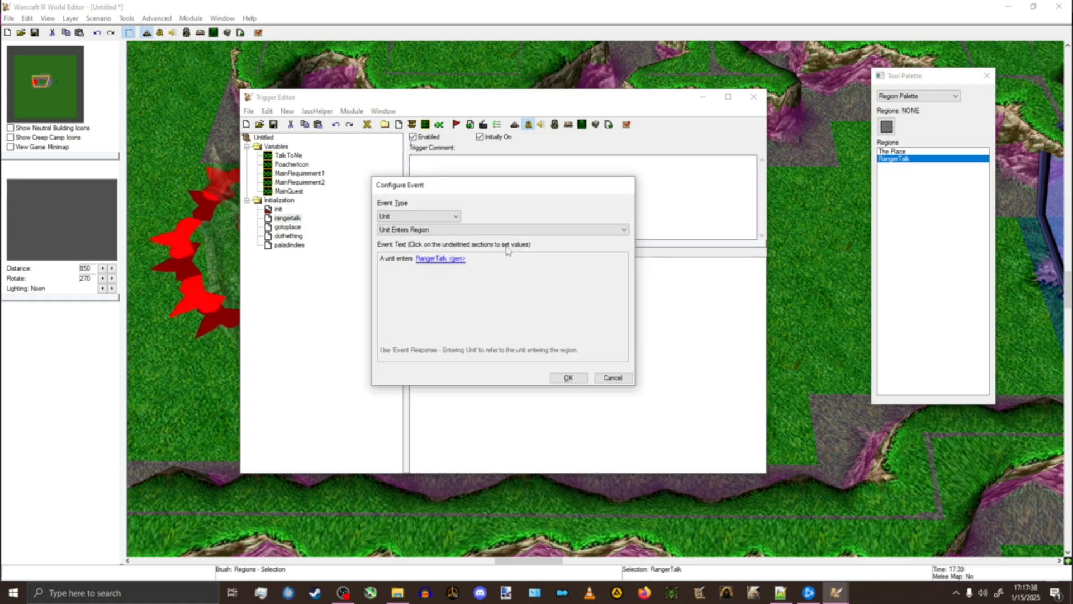
{"action": "left_click", "coordinate": [567, 376]}
Step: Add a unit comparison condition to rangertalk requiring the triggering unit to equal Paladin 0001
{"action": "left_click", "coordinate": [447, 289]}
{"action": "left_click", "coordinate": [470, 124]}
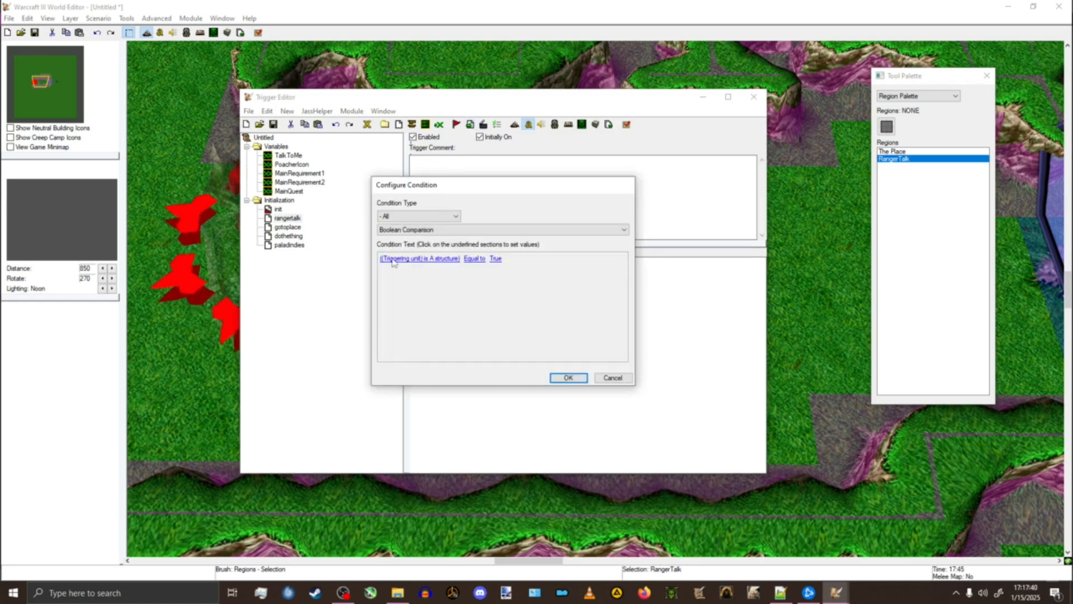
{"action": "left_click", "coordinate": [405, 235]}
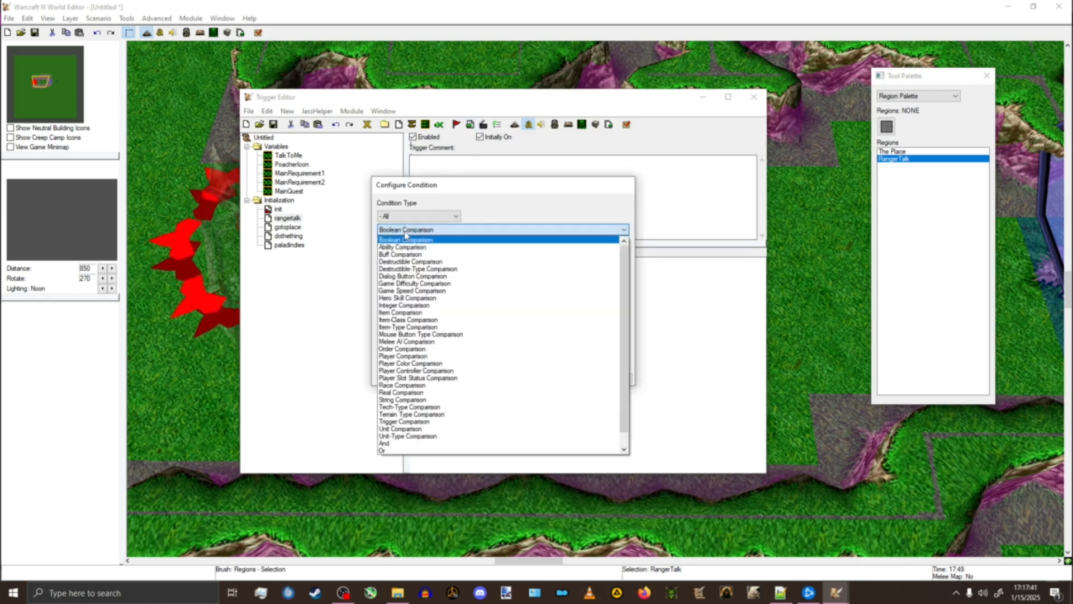
{"action": "left_click", "coordinate": [434, 432]}
{"action": "left_click", "coordinate": [412, 261]}
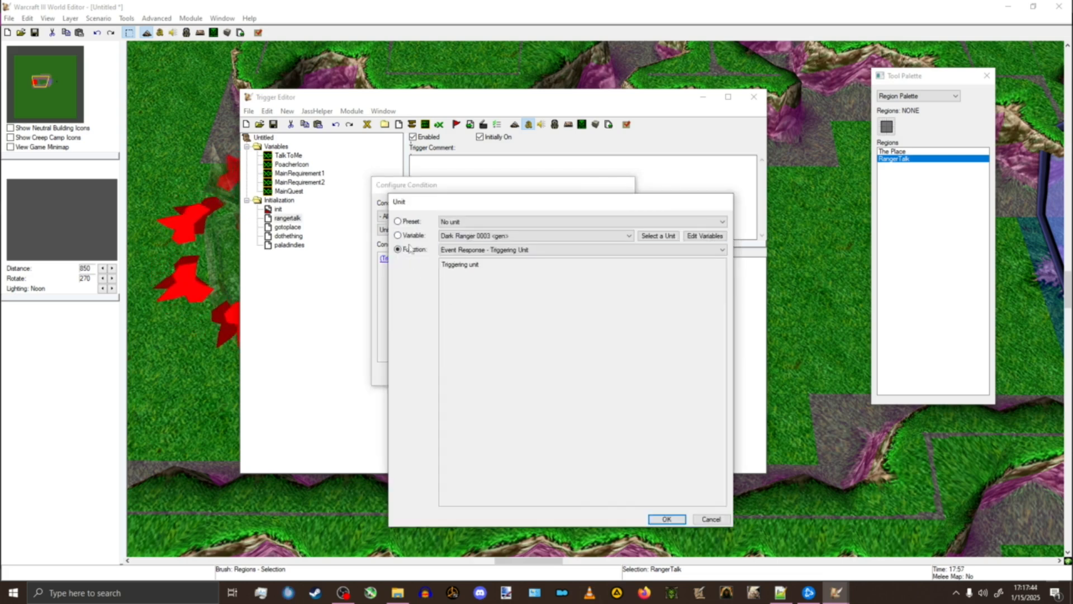
{"action": "key", "text": "Return"}
{"action": "left_click", "coordinate": [454, 260]}
{"action": "left_click", "coordinate": [475, 236]}
{"action": "left_click", "coordinate": [478, 261]}
{"action": "key", "text": "Return"}
{"action": "left_click", "coordinate": [537, 373]}
Step: Add a Turn Off (This trigger) action to rangertalk, matching the first action of gotoplace
{"action": "left_click", "coordinate": [443, 306]}
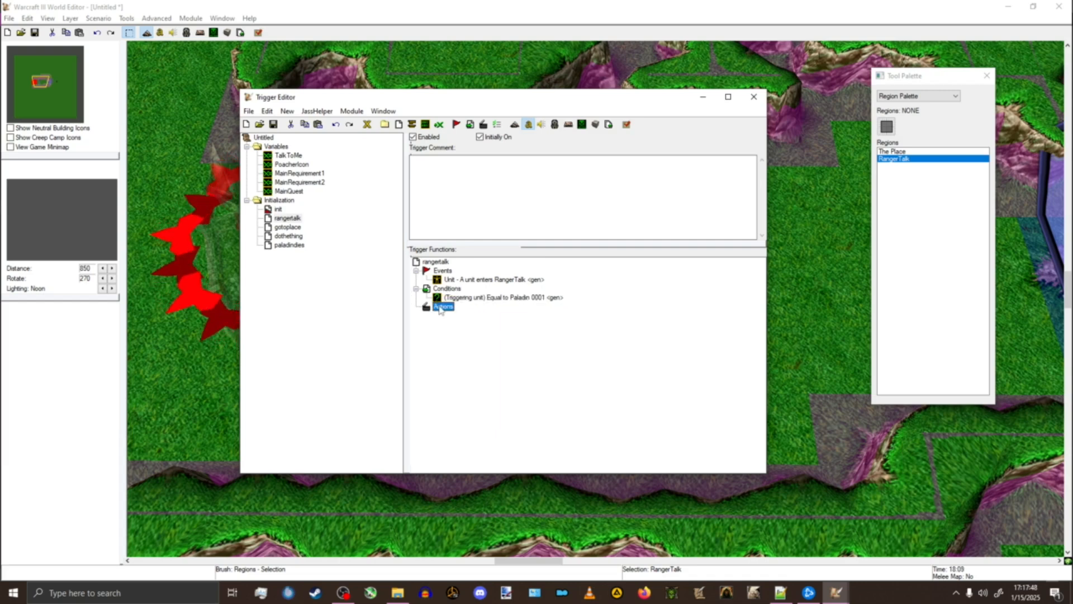
{"action": "left_click_drag", "start_coordinate": [435, 97], "coordinate": [560, 138]}
{"action": "left_click", "coordinate": [414, 269]}
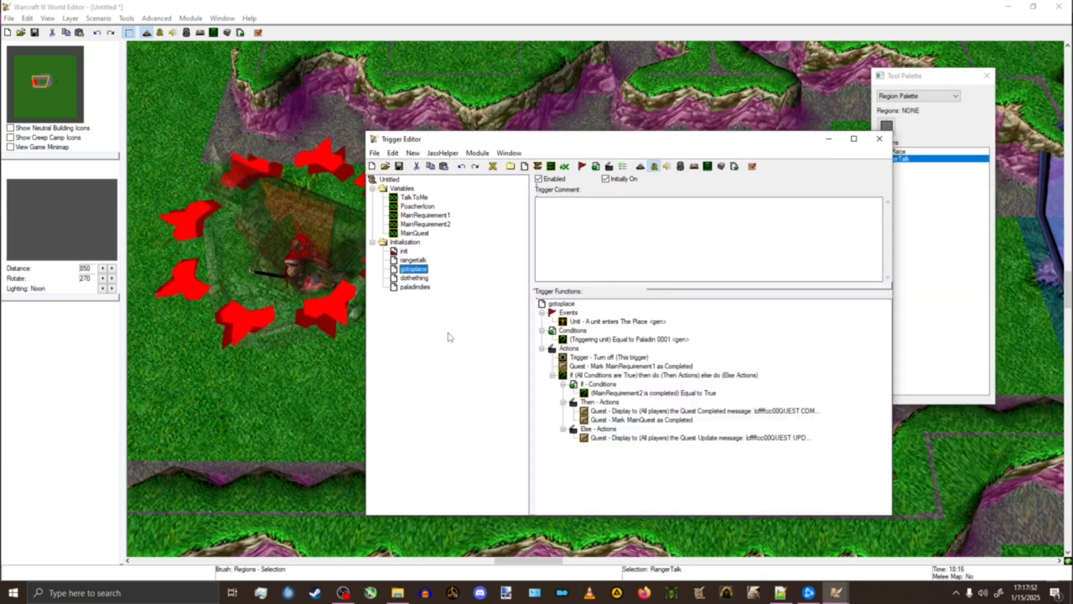
{"action": "left_click", "coordinate": [609, 358]}
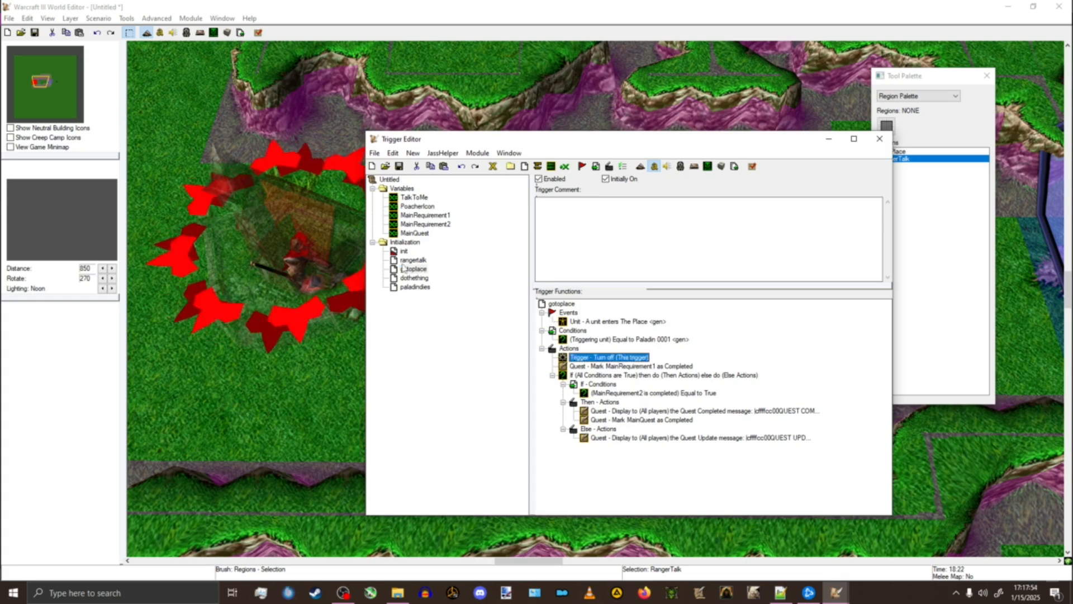
{"action": "left_click", "coordinate": [414, 260]}
{"action": "left_click", "coordinate": [569, 349]}
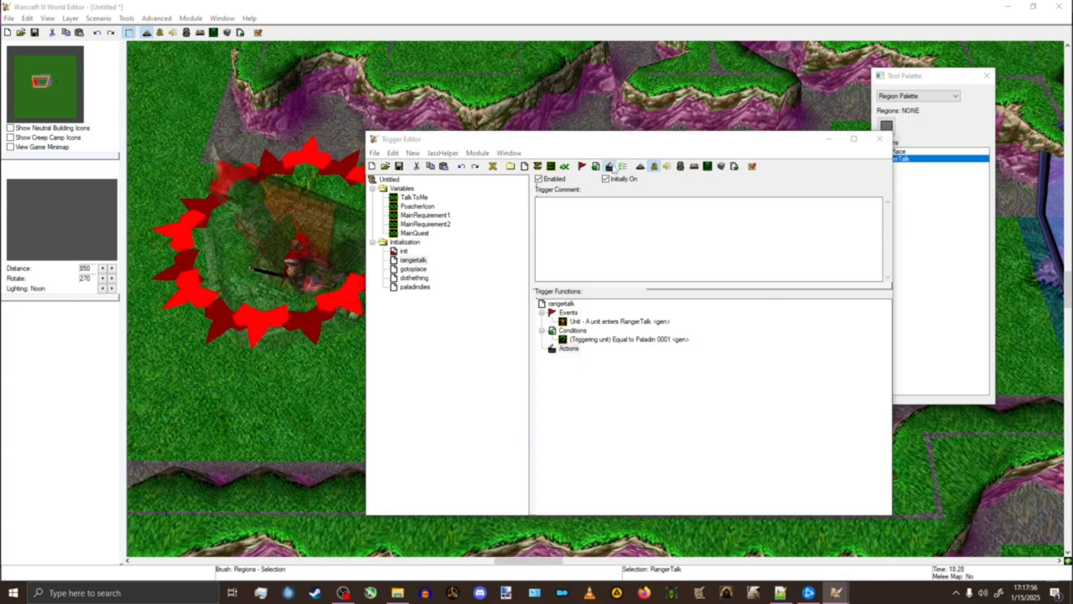
{"action": "left_click", "coordinate": [610, 167]}
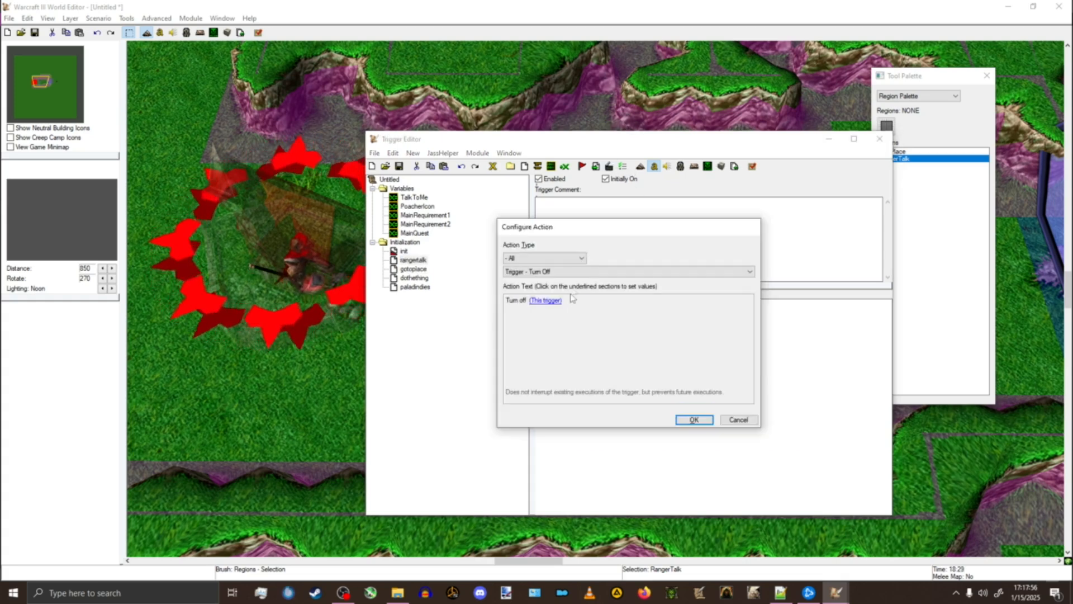
{"action": "left_click", "coordinate": [692, 420]}
Step: Start a new rangertalk action of the Cinematic type Transmission From Unit
{"action": "left_click_drag", "start_coordinate": [511, 144], "coordinate": [360, 138]}
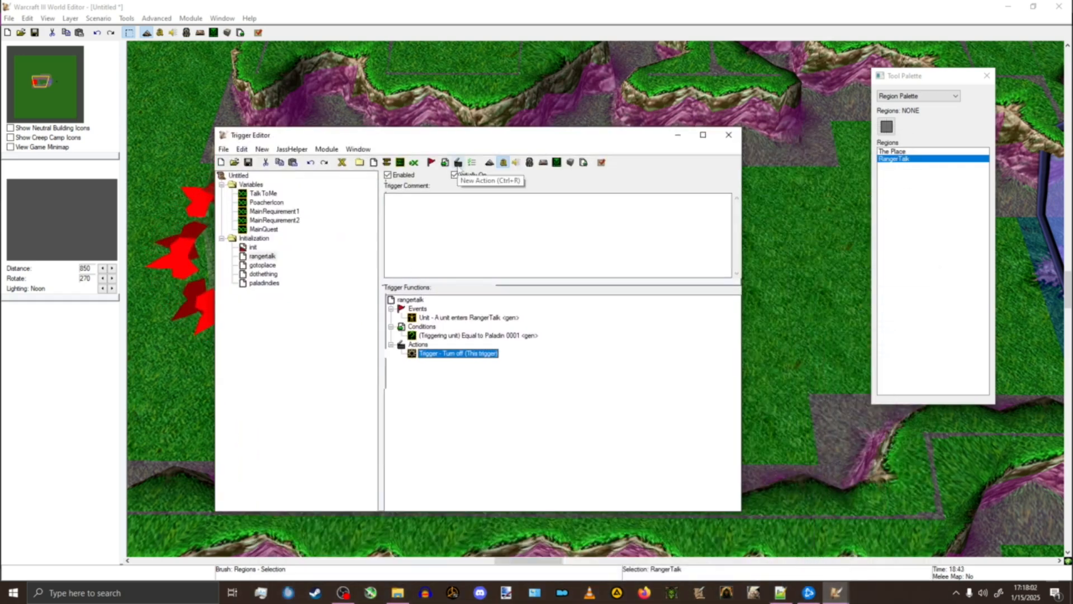
{"action": "left_click_drag", "start_coordinate": [574, 142], "coordinate": [761, 271]}
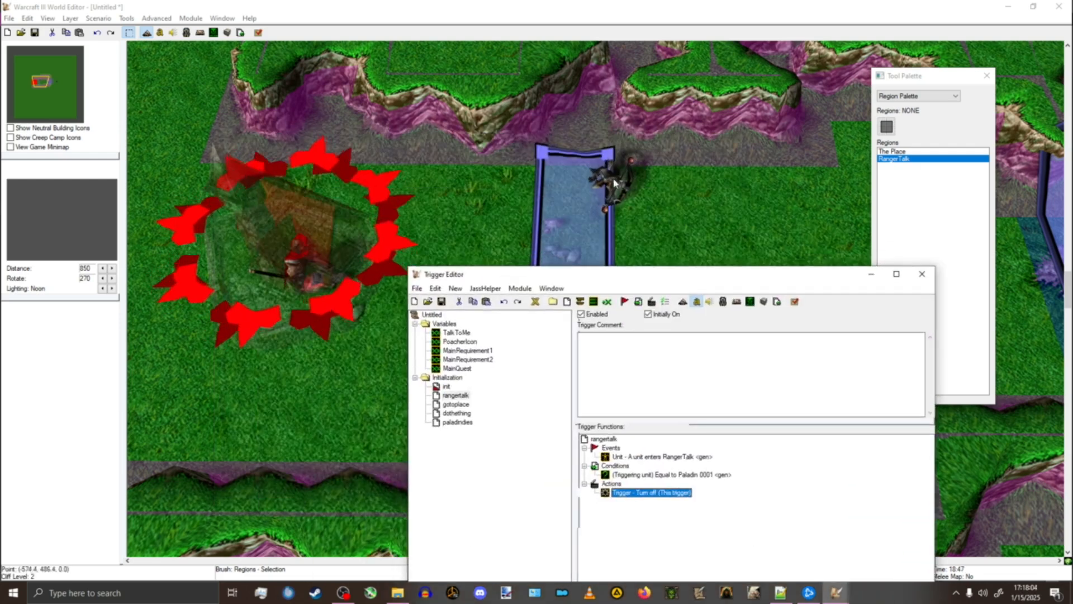
{"action": "left_click_drag", "start_coordinate": [658, 272], "coordinate": [500, 151]}
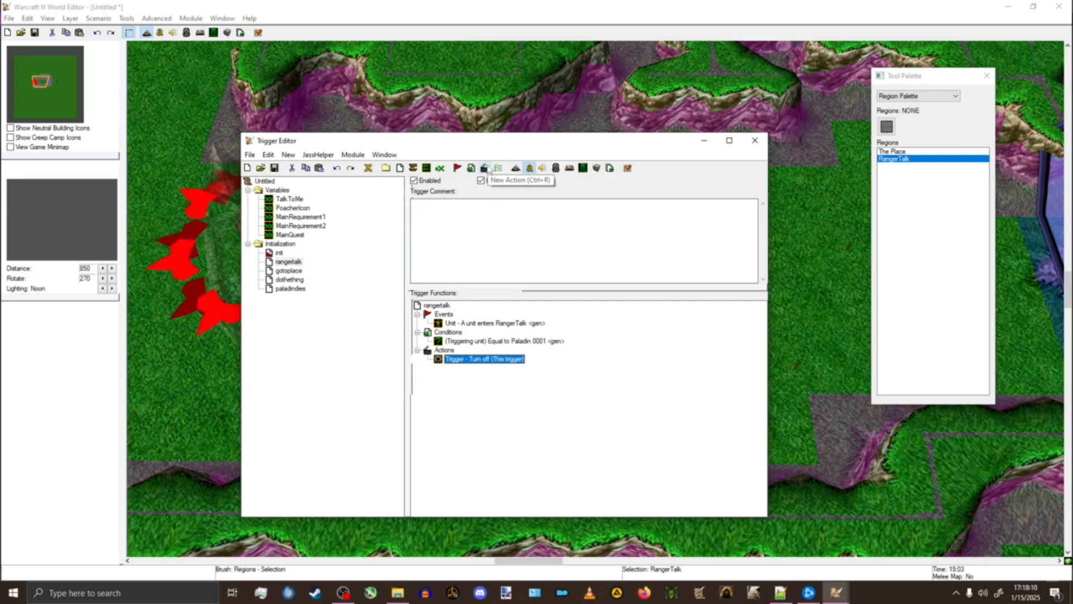
{"action": "left_click", "coordinate": [484, 168]}
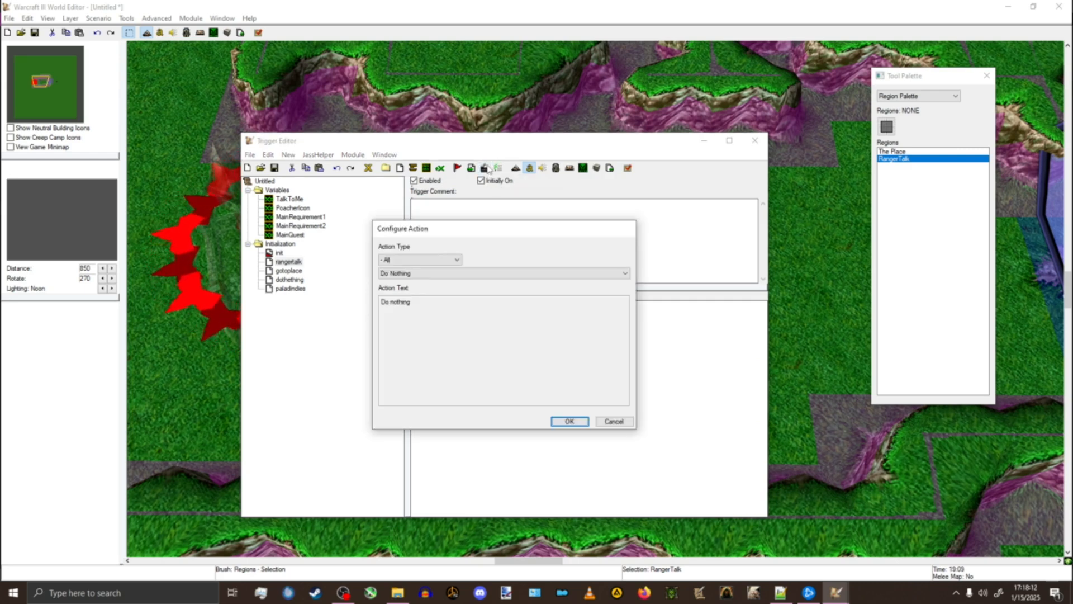
{"action": "left_click", "coordinate": [426, 261]}
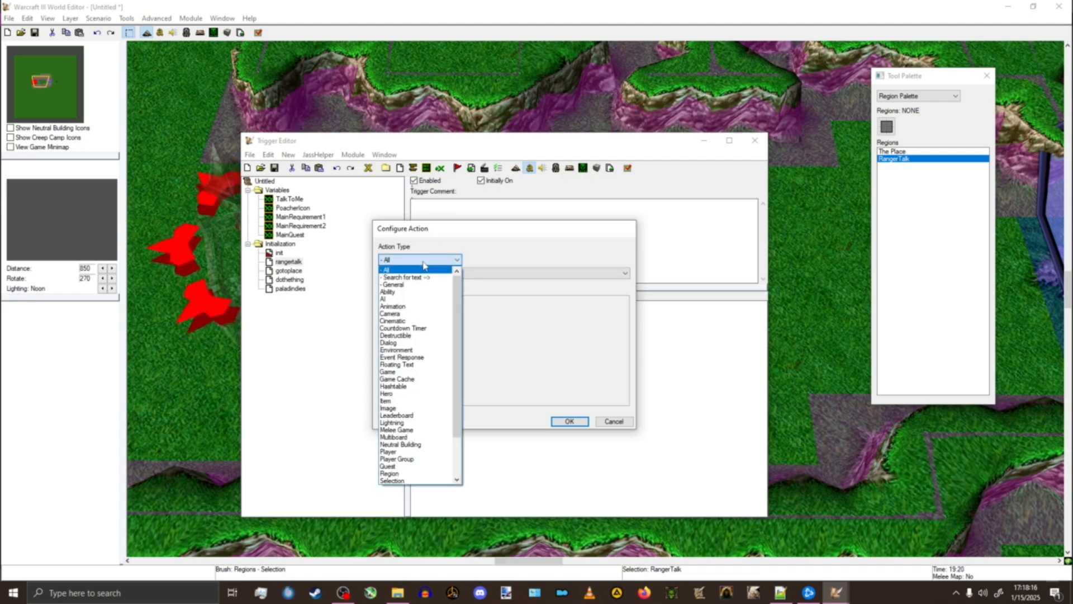
{"action": "left_click", "coordinate": [405, 322]}
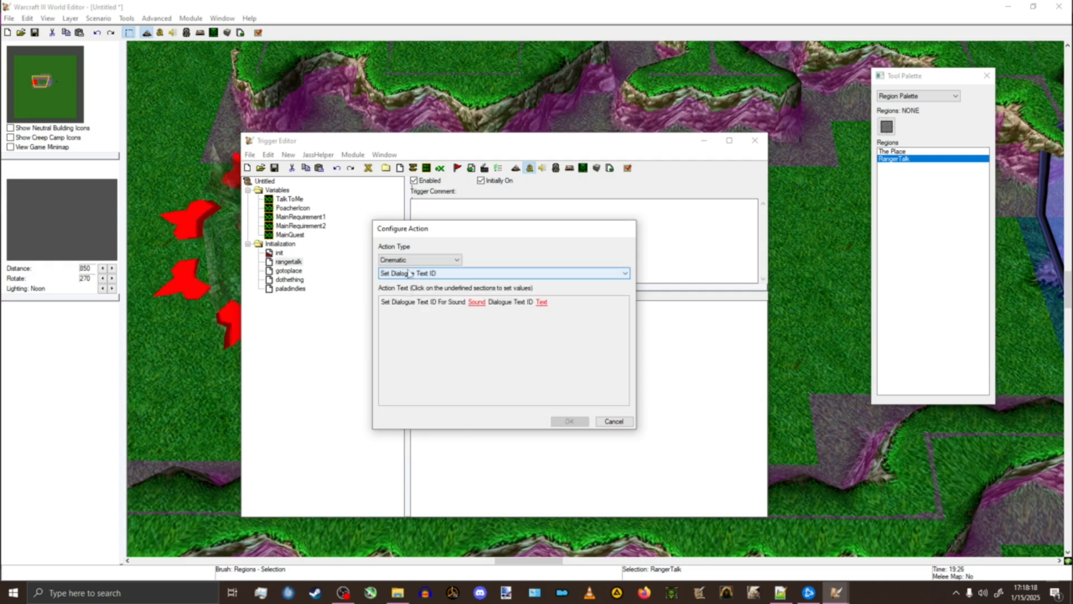
{"action": "left_click", "coordinate": [396, 274]}
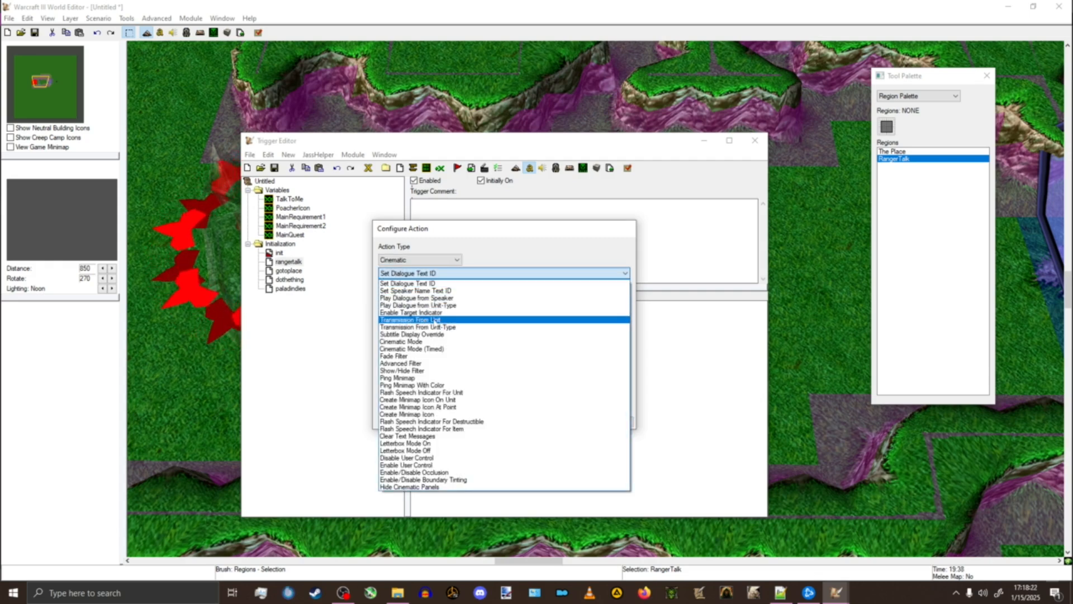
{"action": "left_click", "coordinate": [478, 320]}
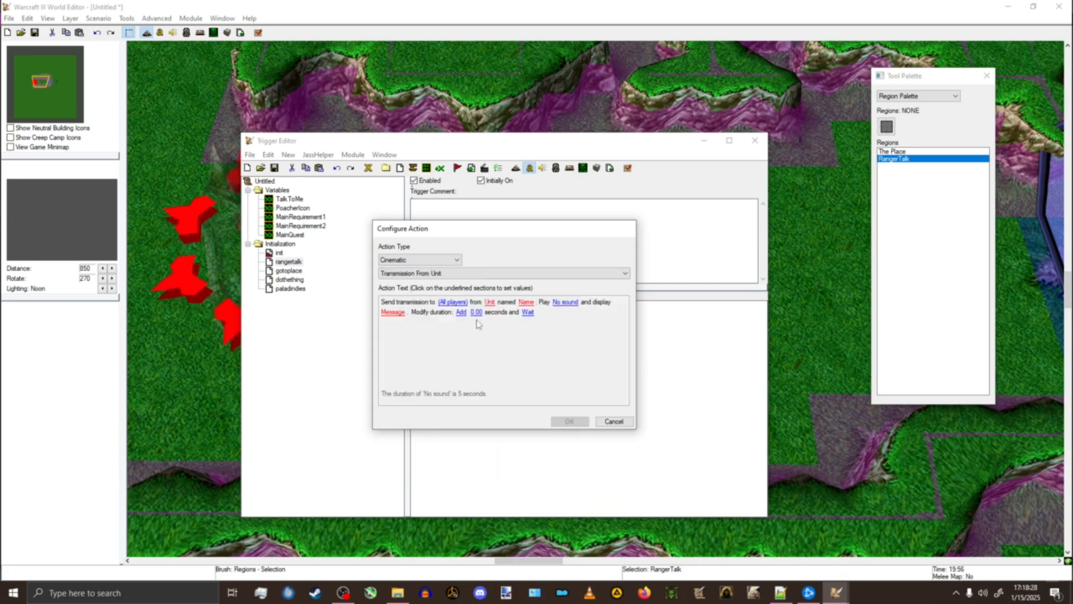
Step: Examine the Dark Ranger and the surrounding RangerTalk region on the map
{"action": "left_click", "coordinate": [523, 14]}
{"action": "scroll", "coordinate": [663, 184], "scroll_direction": "up", "scroll_amount": 4}
{"action": "right_click_drag", "start_coordinate": [663, 185], "coordinate": [594, 291]}
{"action": "left_click_drag", "start_coordinate": [708, 321], "coordinate": [562, 246]}
{"action": "left_click", "coordinate": [611, 259]}
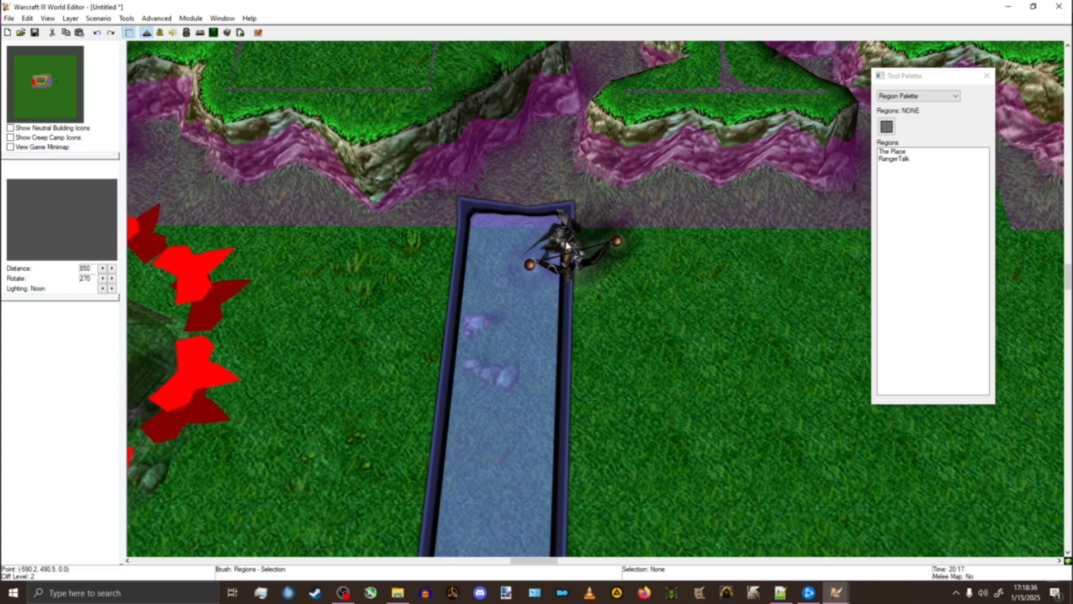
{"action": "scroll", "coordinate": [568, 241], "scroll_direction": "down", "scroll_amount": 3}
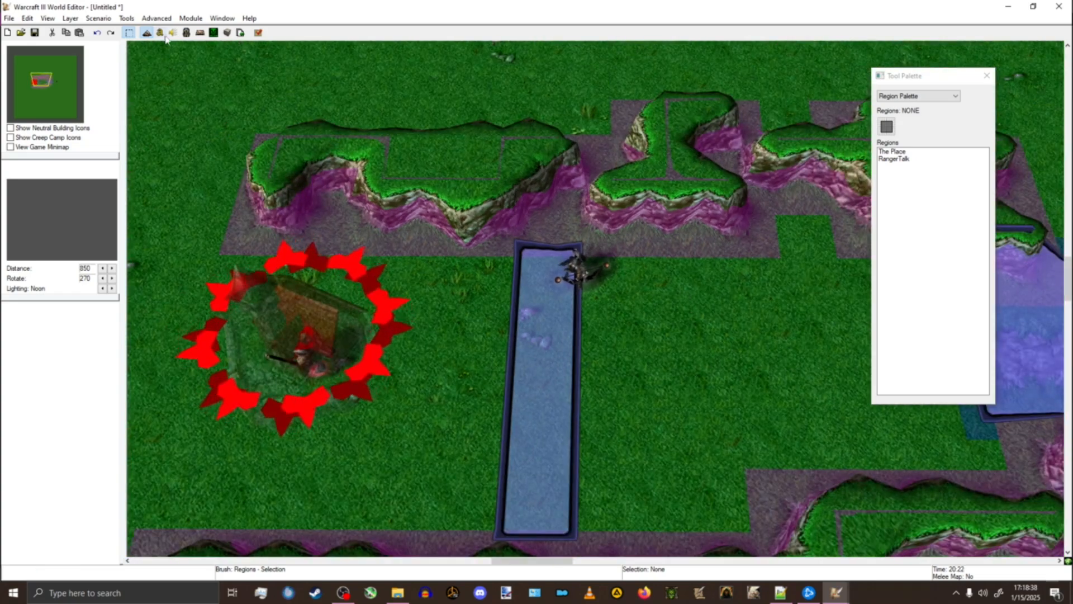
{"action": "right_click_drag", "start_coordinate": [510, 328], "coordinate": [502, 315]}
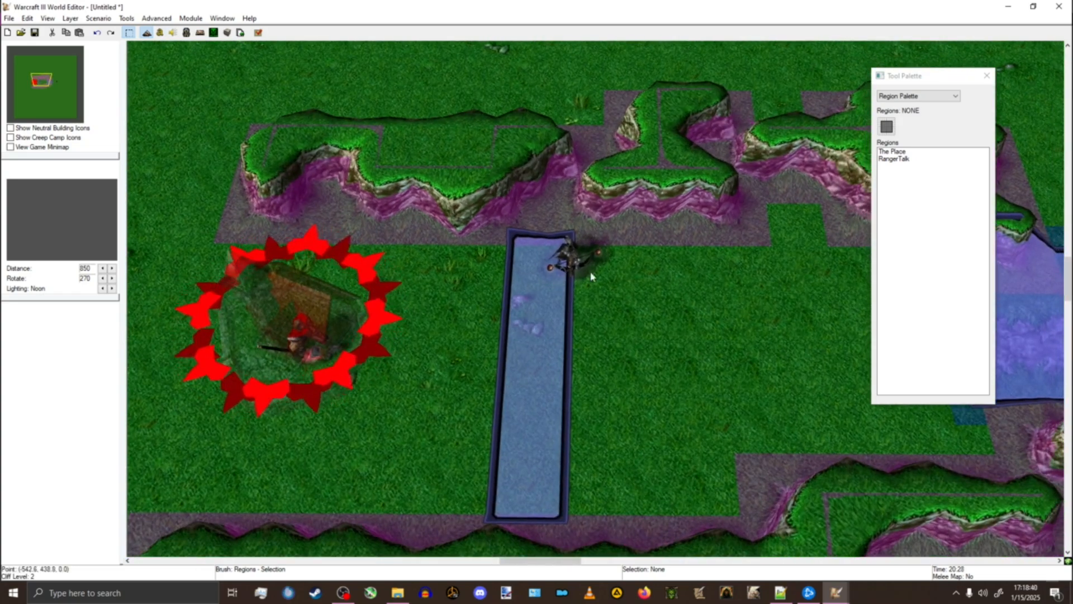
{"action": "right_click_drag", "start_coordinate": [609, 286], "coordinate": [590, 307]}
{"action": "left_click_drag", "start_coordinate": [592, 306], "coordinate": [530, 262]}
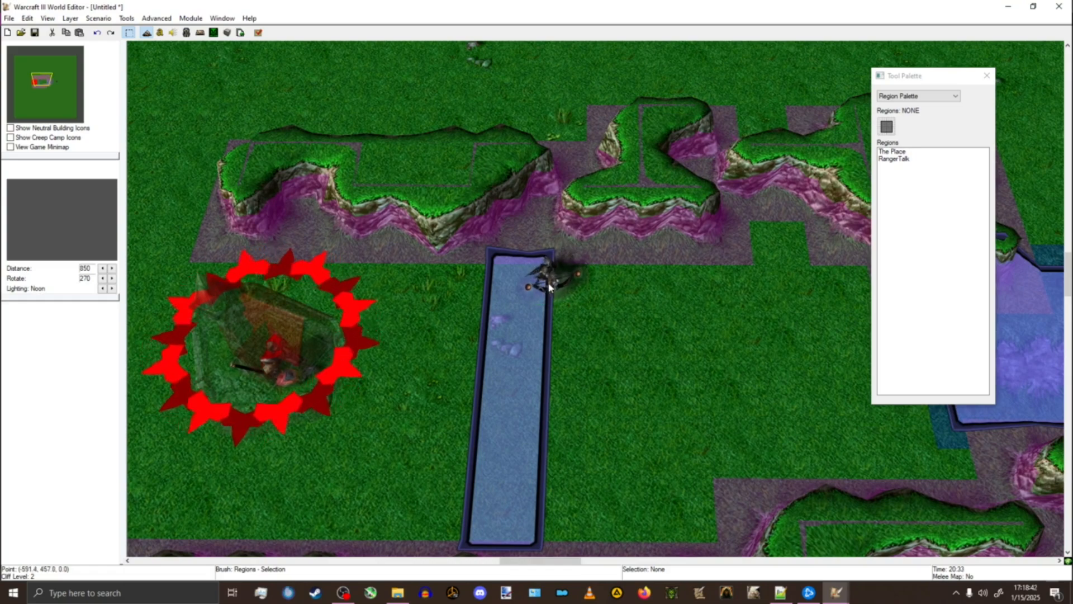
{"action": "right_click_drag", "start_coordinate": [617, 312], "coordinate": [596, 288]}
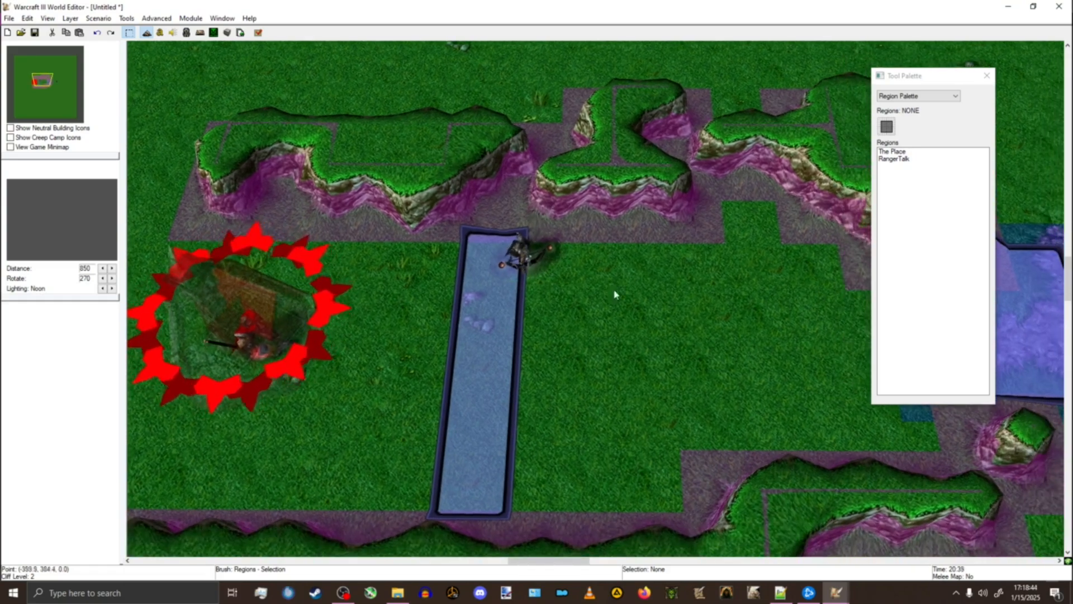
{"action": "right_click_drag", "start_coordinate": [590, 337], "coordinate": [606, 305]}
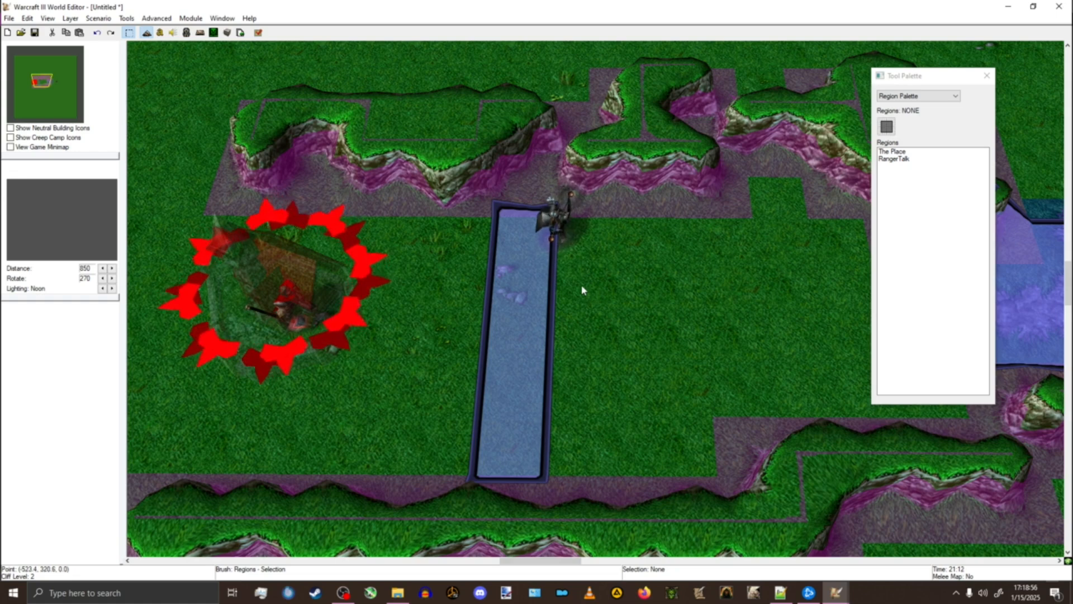
Step: Set the transmission's speaking unit to Dark Ranger 0003 by selecting her on the map
{"action": "left_click", "coordinate": [160, 33]}
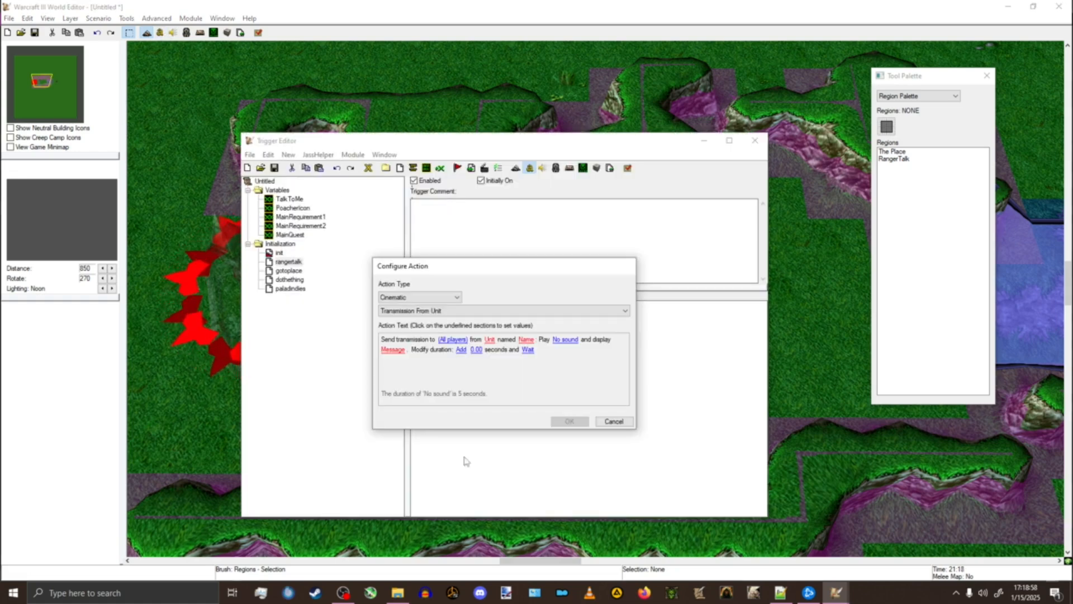
{"action": "left_click_drag", "start_coordinate": [450, 271], "coordinate": [477, 226]}
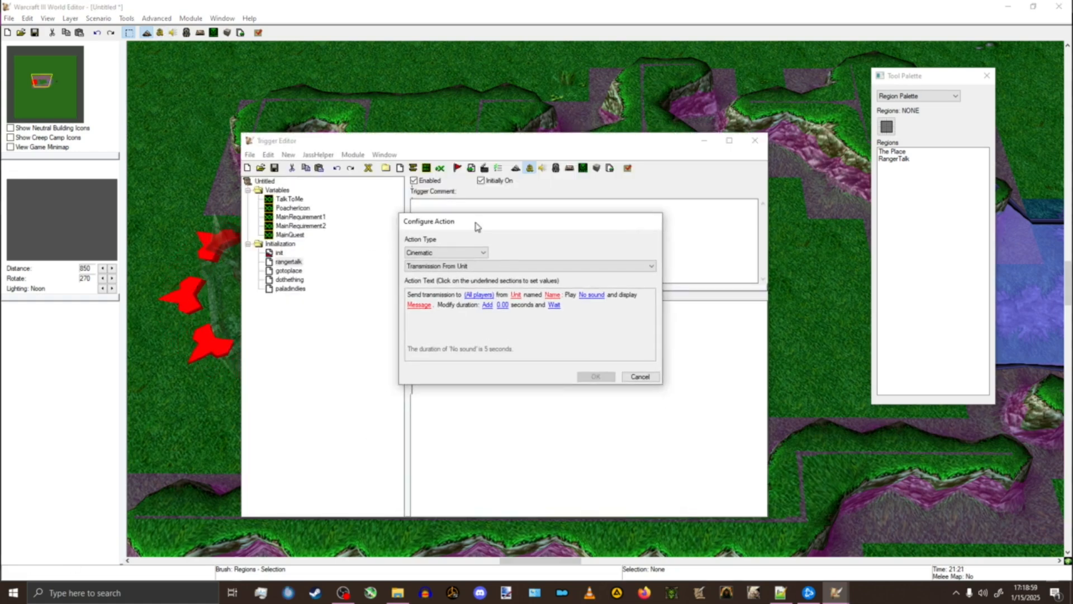
{"action": "left_click", "coordinate": [459, 267]}
{"action": "left_click", "coordinate": [469, 266]}
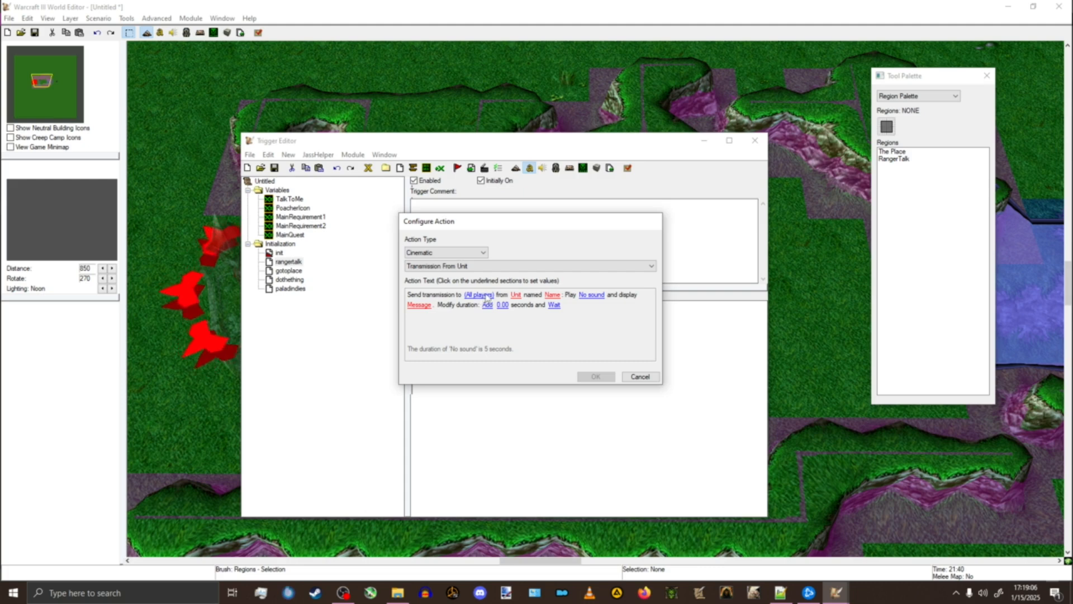
{"action": "left_click", "coordinate": [516, 295]}
{"action": "left_click", "coordinate": [685, 456]}
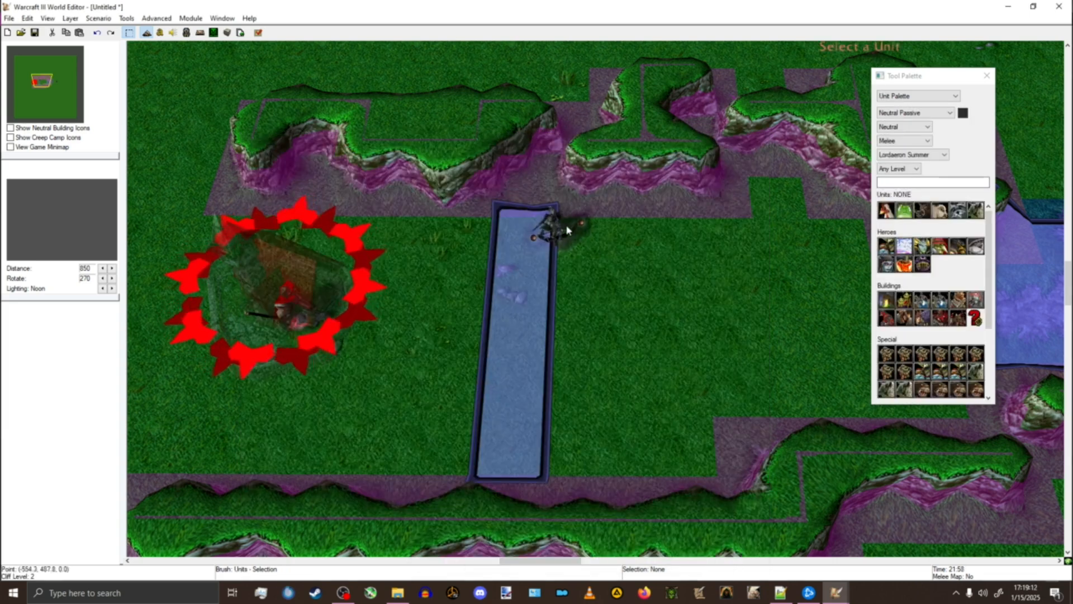
{"action": "left_click", "coordinate": [547, 228]}
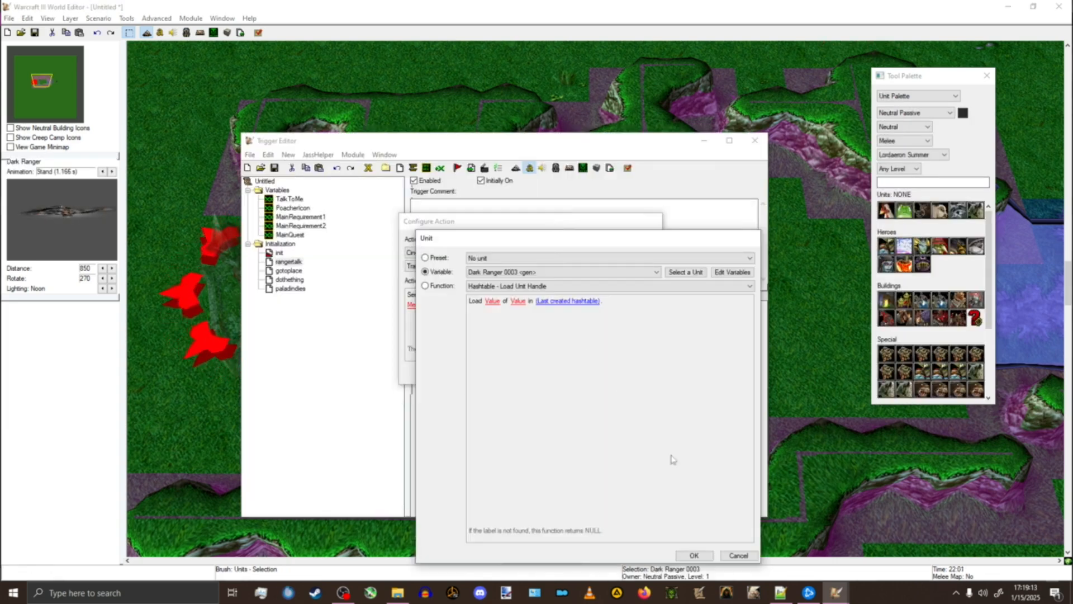
{"action": "left_click", "coordinate": [693, 555]}
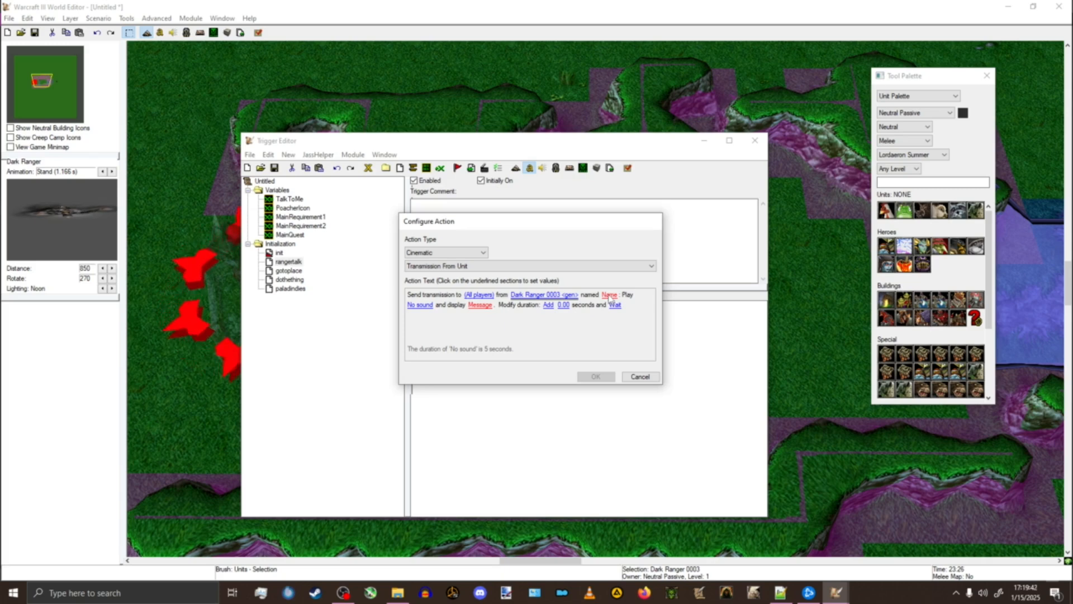
Step: Define the transmission's speaker name with the Hero - Hero Proper Name function
{"action": "left_click", "coordinate": [606, 296]}
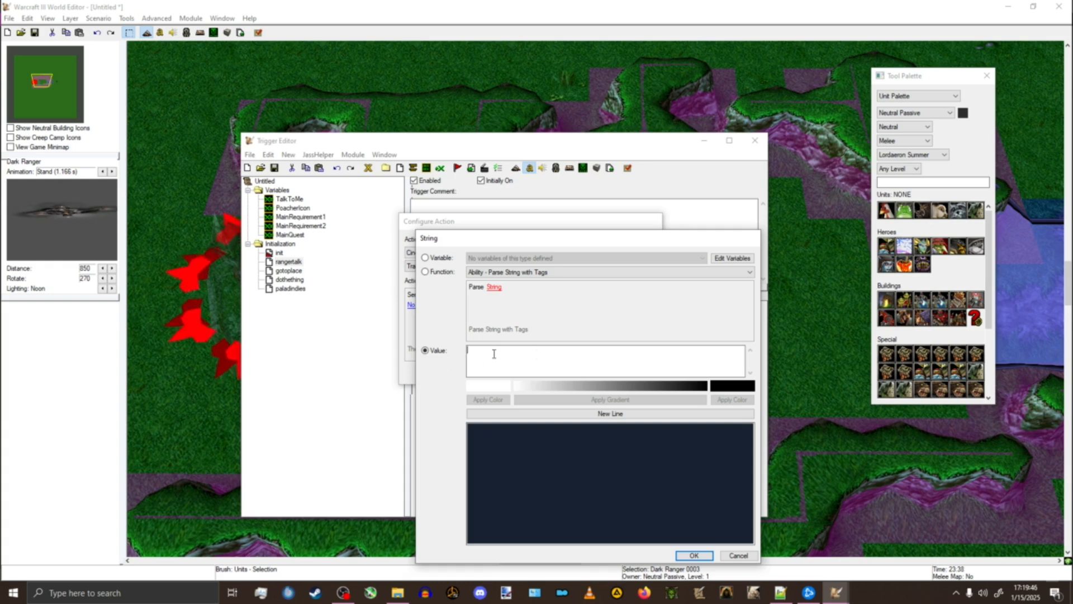
{"action": "left_click", "coordinate": [426, 272]}
{"action": "left_click", "coordinate": [490, 273]}
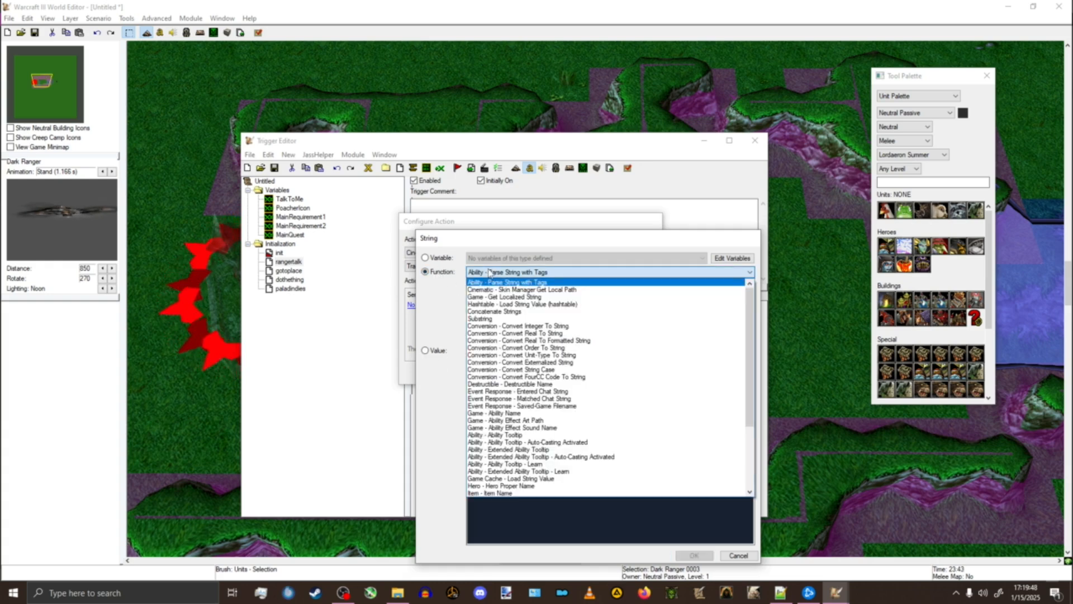
{"action": "scroll", "coordinate": [509, 464], "scroll_direction": "down", "scroll_amount": 1}
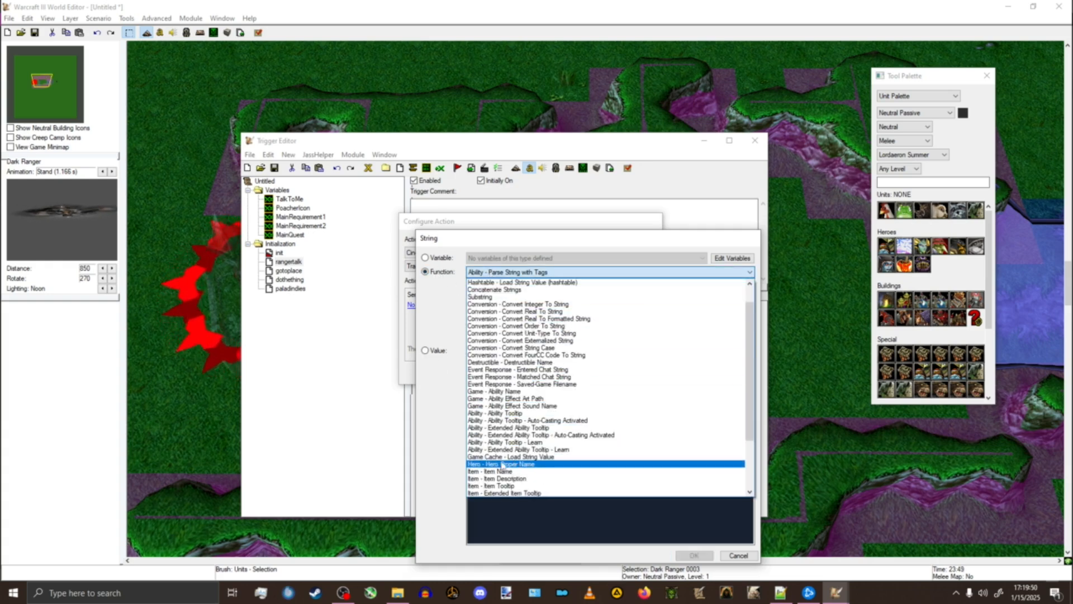
{"action": "left_click", "coordinate": [523, 464]}
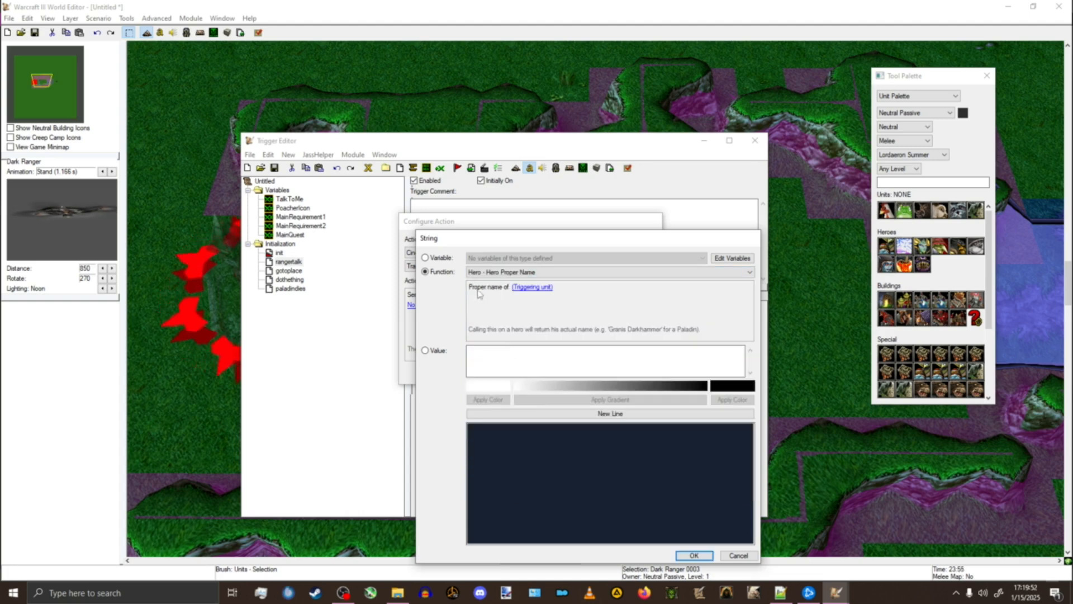
Step: Make the speaker name use the proper name of Dark Ranger 0003
{"action": "left_click", "coordinate": [531, 287]}
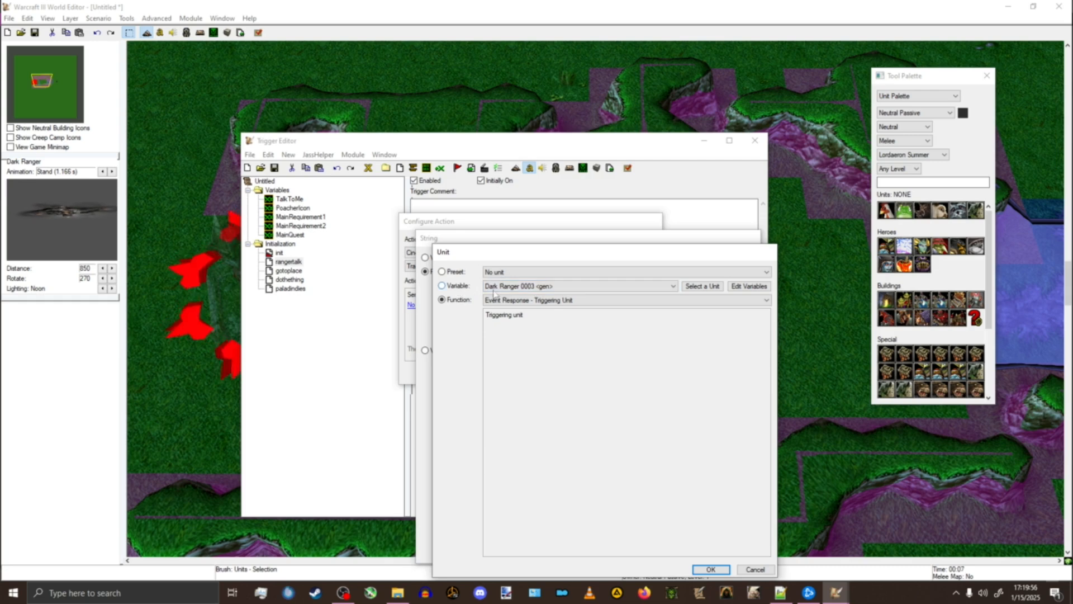
{"action": "left_click", "coordinate": [701, 287]}
{"action": "left_click", "coordinate": [551, 229]}
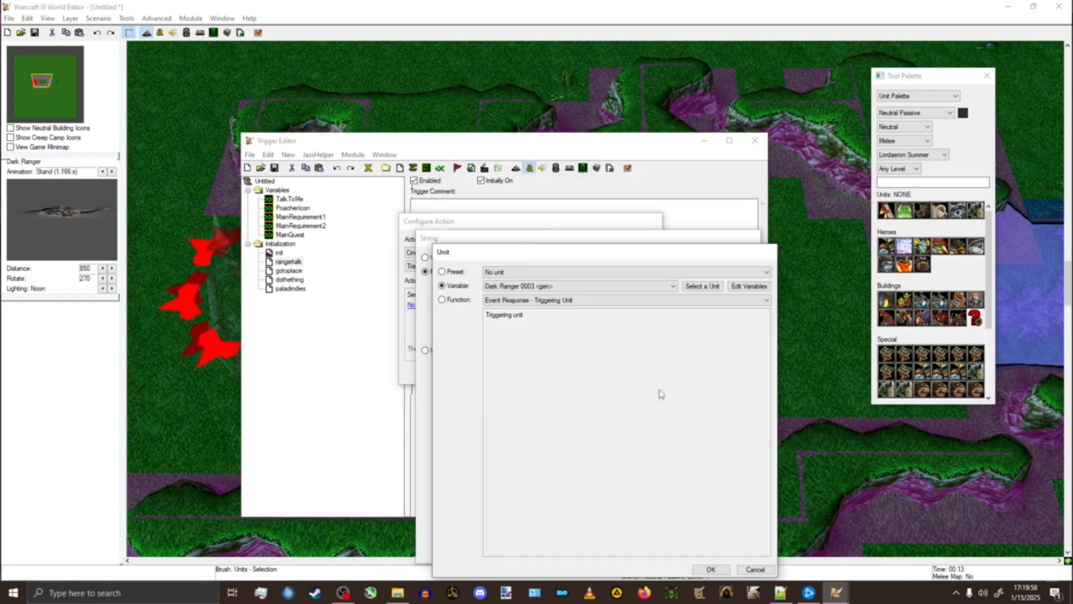
{"action": "left_click", "coordinate": [716, 569]}
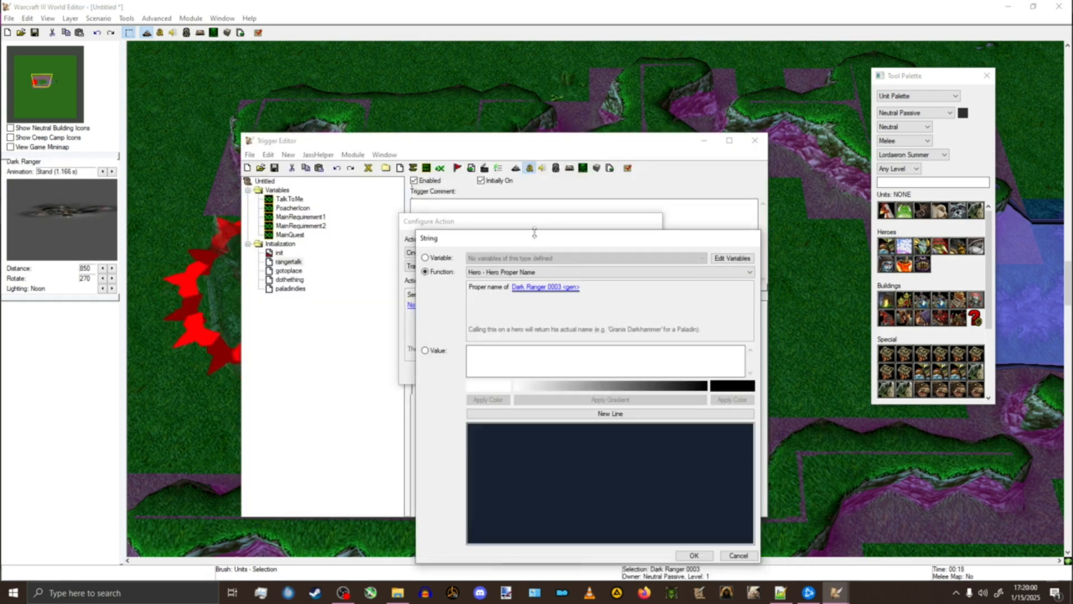
{"action": "left_click_drag", "start_coordinate": [545, 242], "coordinate": [651, 150]}
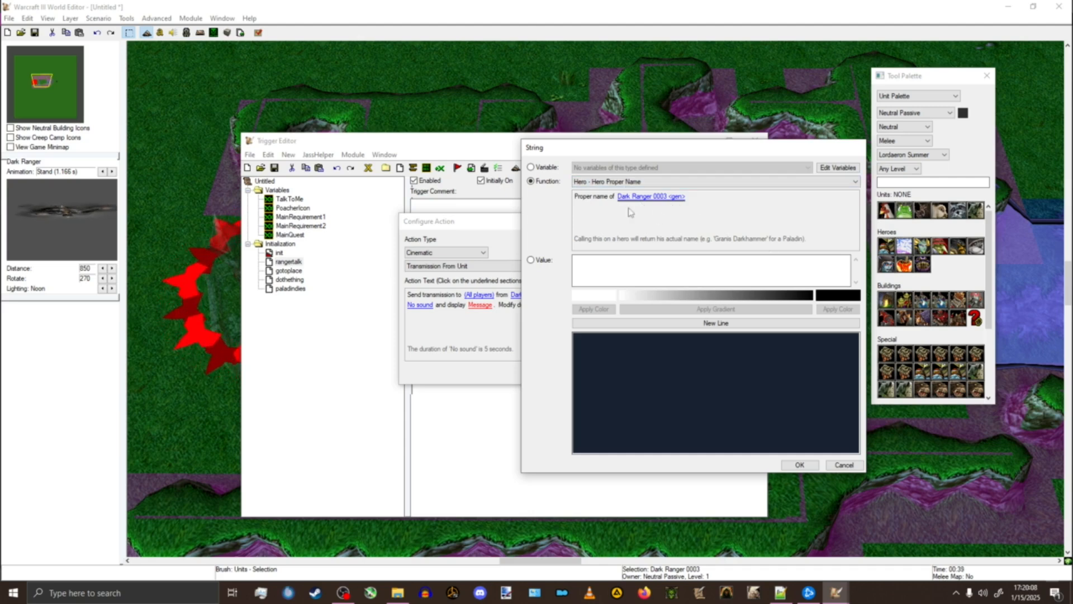
{"action": "left_click", "coordinate": [800, 465]}
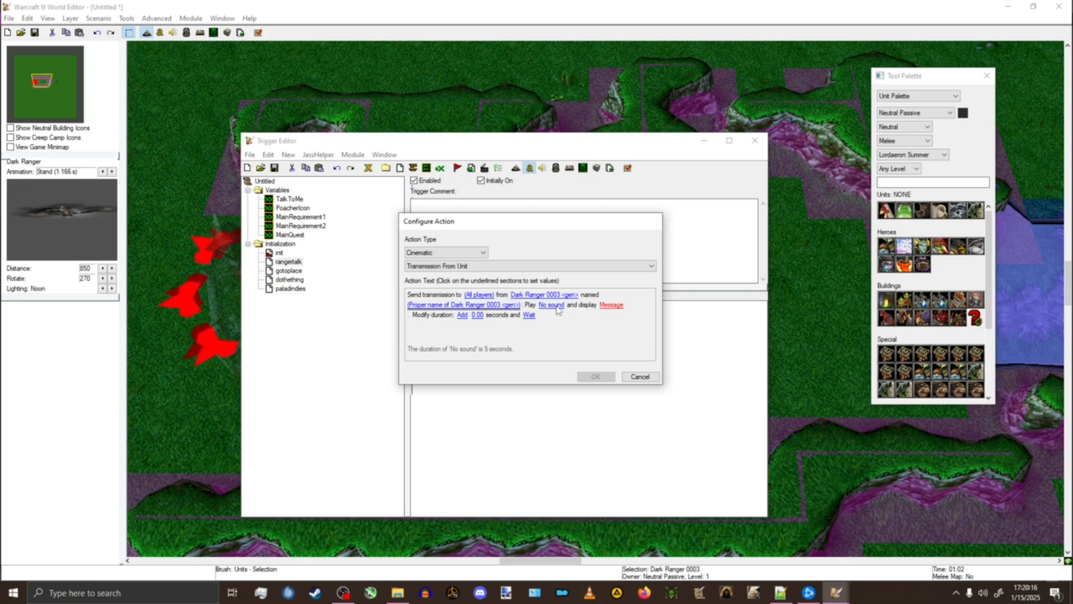
Step: Set the transmission message to "Greetings Paladin, I have a quest for you. I'll put it in your journal."
{"action": "left_click", "coordinate": [615, 309]}
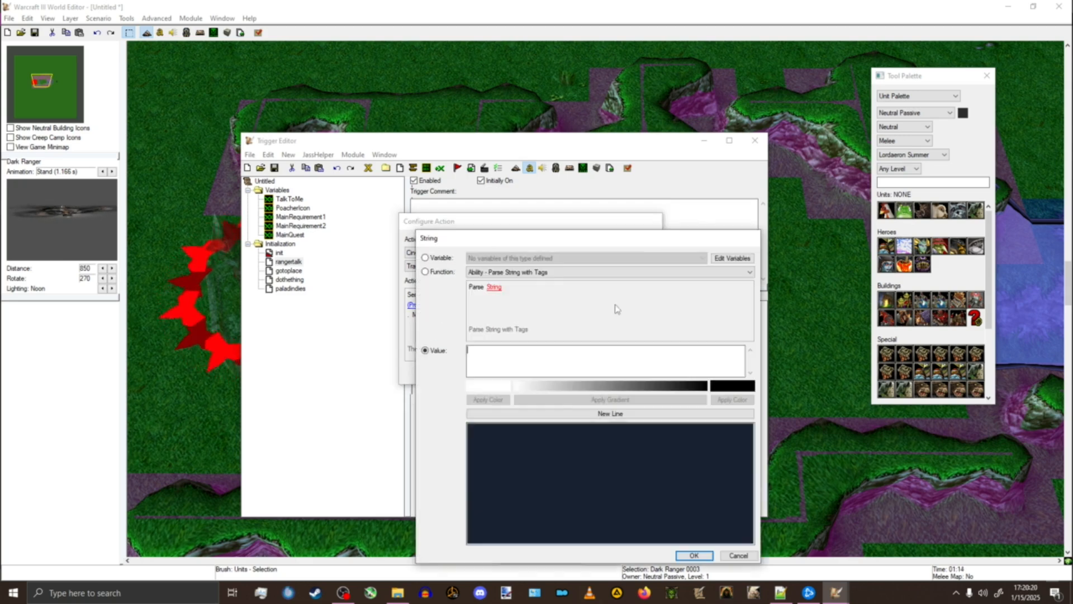
{"action": "left_click_drag", "start_coordinate": [545, 245], "coordinate": [634, 149]}
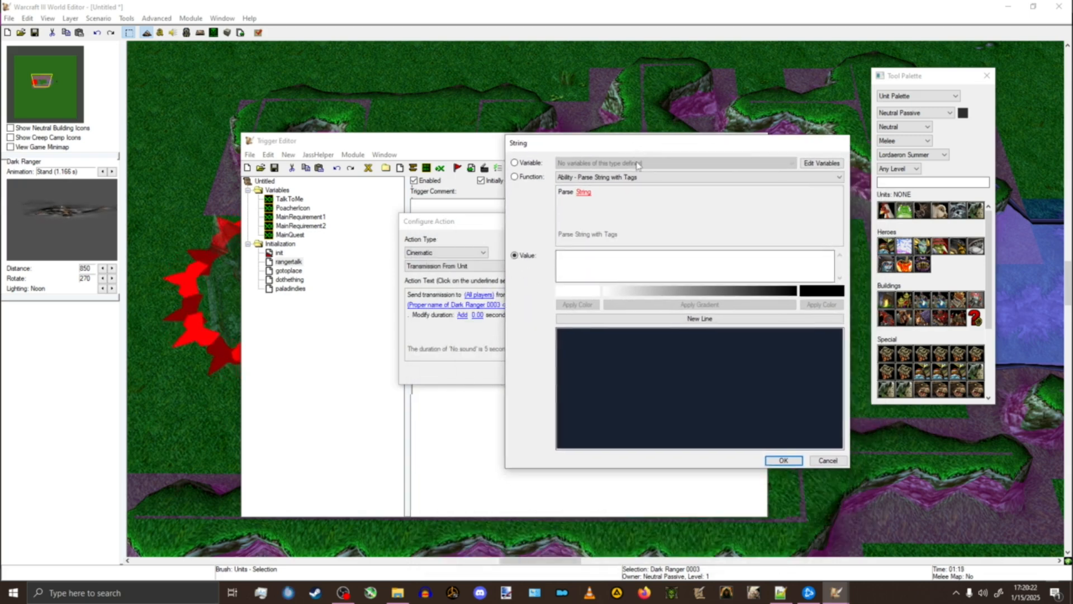
{"action": "type", "text": "Greetings"}
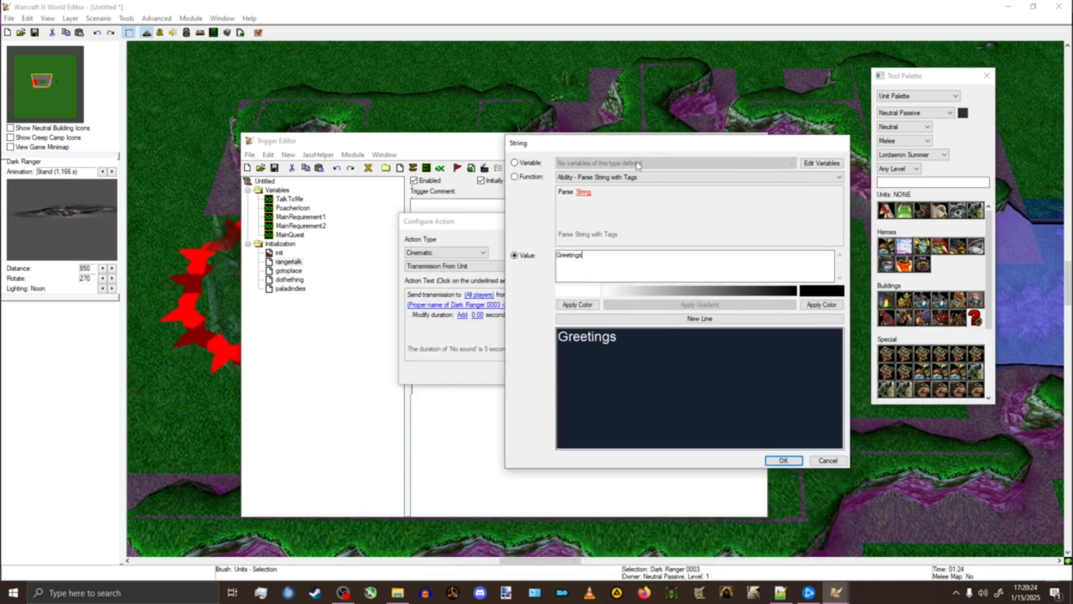
{"action": "type", "text": " Paladin, I have a ques"}
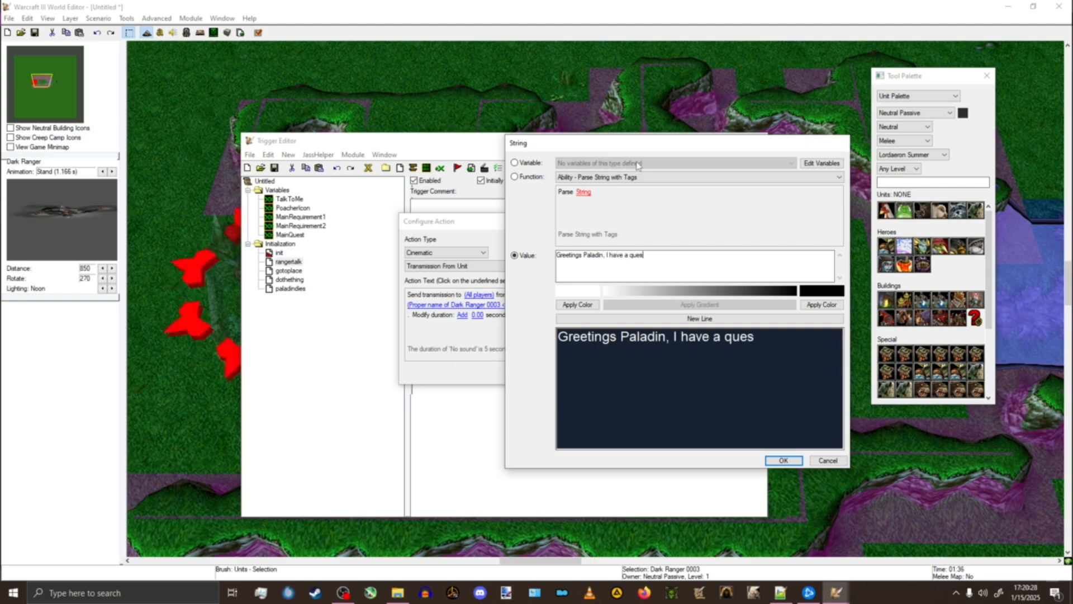
{"action": "type", "text": "t for you. I'll put it in you"}
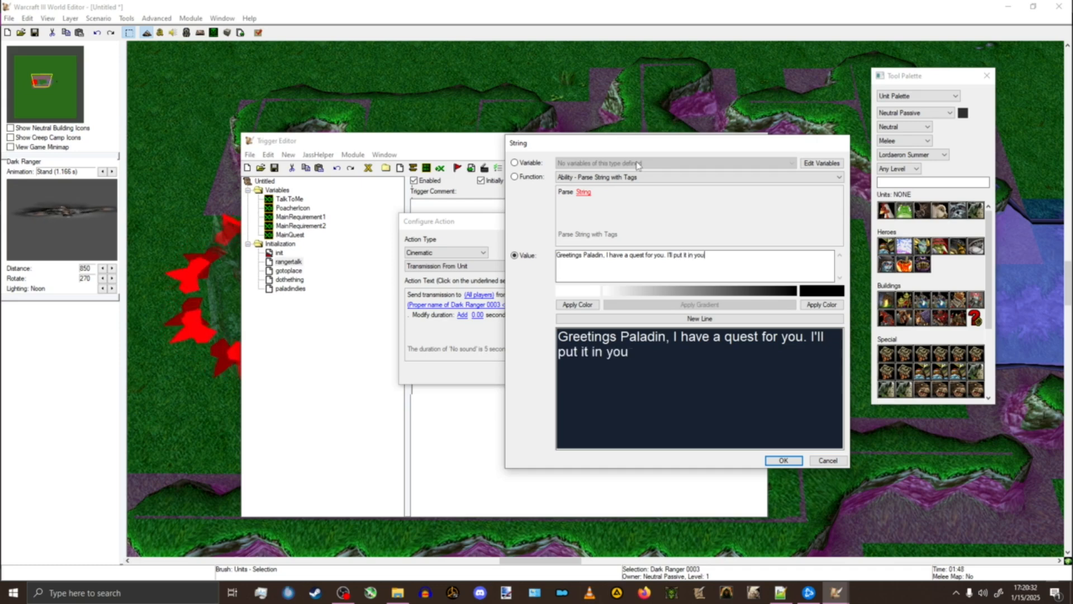
{"action": "type", "text": "r journal."}
{"action": "left_click", "coordinate": [783, 460]}
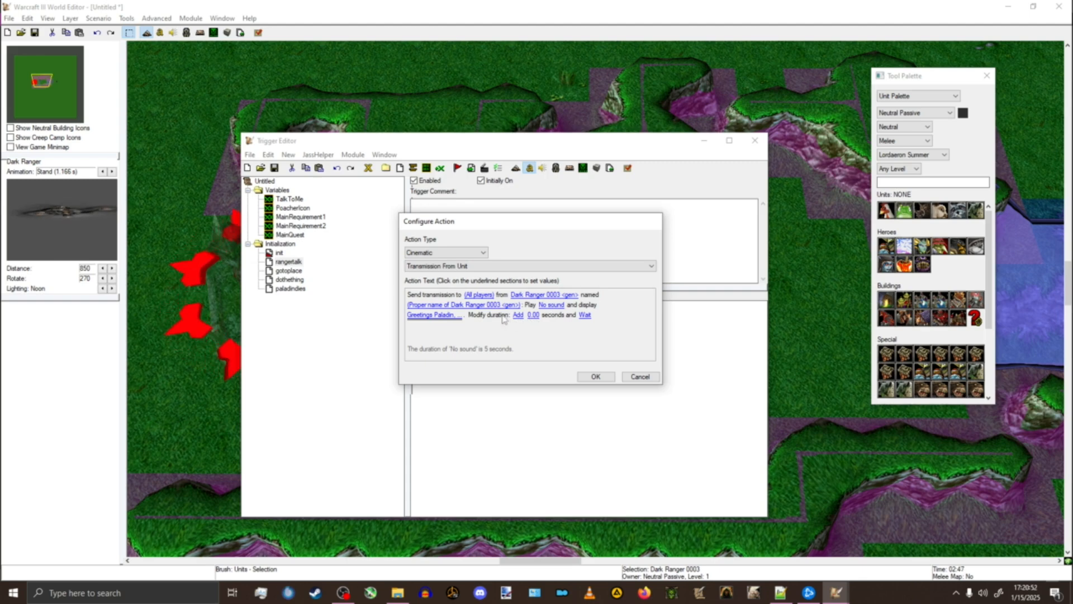
Step: Modify the transmission's duration to subtract 5 seconds
{"action": "left_click", "coordinate": [533, 315]}
{"action": "type", "text": "5"}
{"action": "key", "text": "Return"}
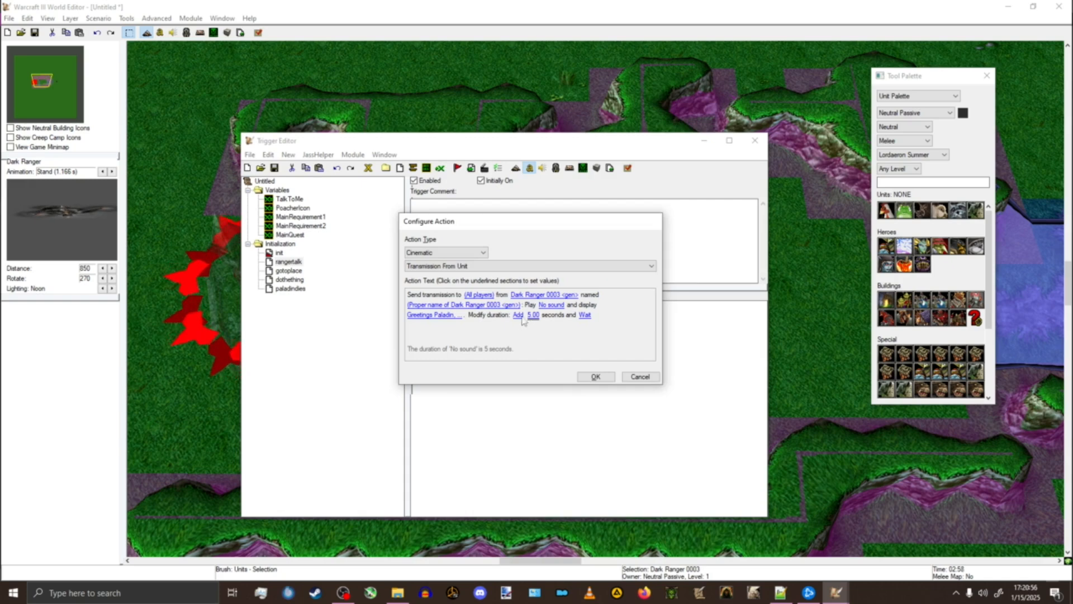
{"action": "left_click", "coordinate": [521, 316]}
{"action": "scroll", "coordinate": [515, 261], "scroll_direction": "down", "scroll_amount": 2}
{"action": "key", "text": "Return"}
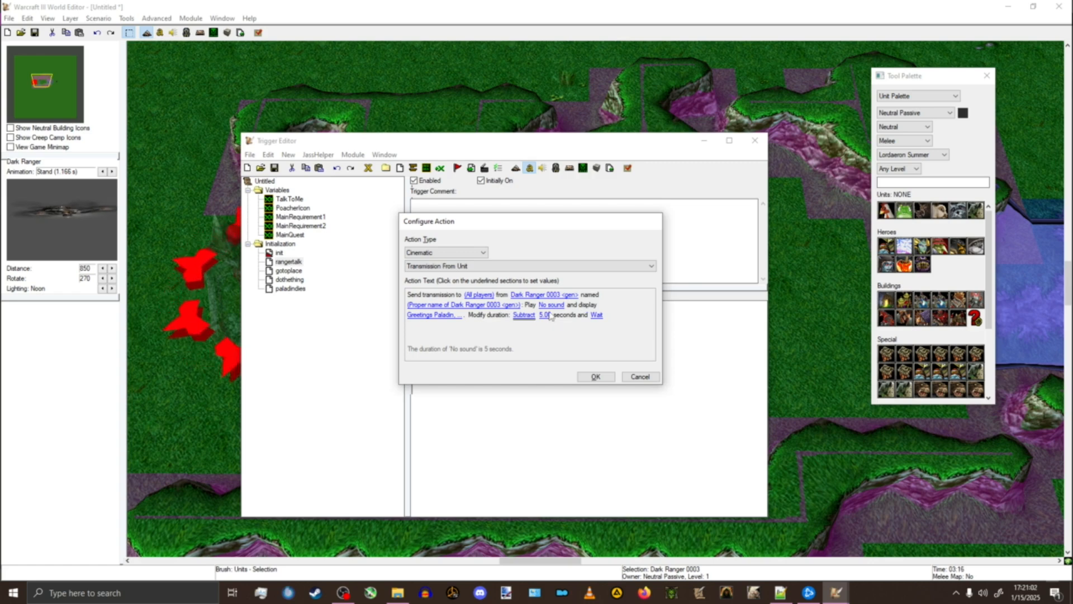
Step: Change the transmission's duration modifier to Set to 15 seconds
{"action": "left_click", "coordinate": [524, 315]}
{"action": "left_click", "coordinate": [510, 258]}
{"action": "left_click", "coordinate": [508, 288]}
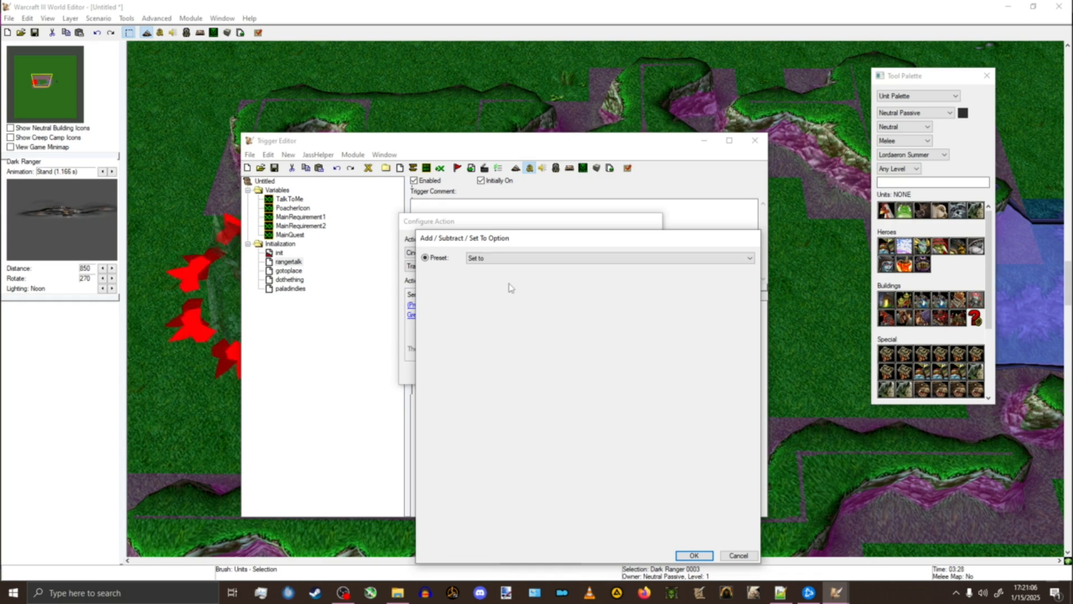
{"action": "key", "text": "Return"}
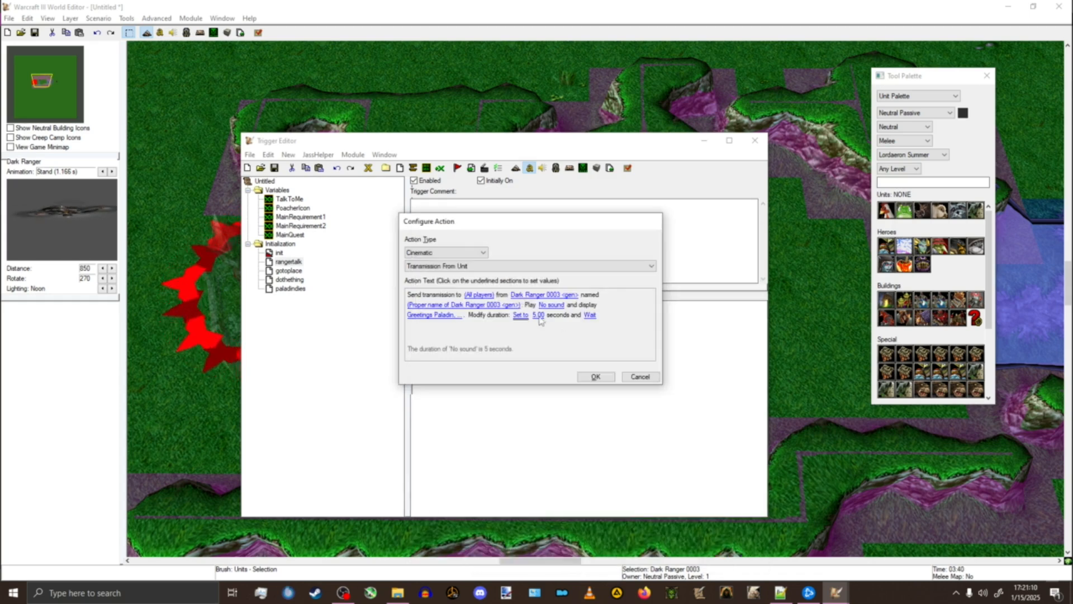
{"action": "left_click", "coordinate": [538, 316]}
{"action": "type", "text": "15"}
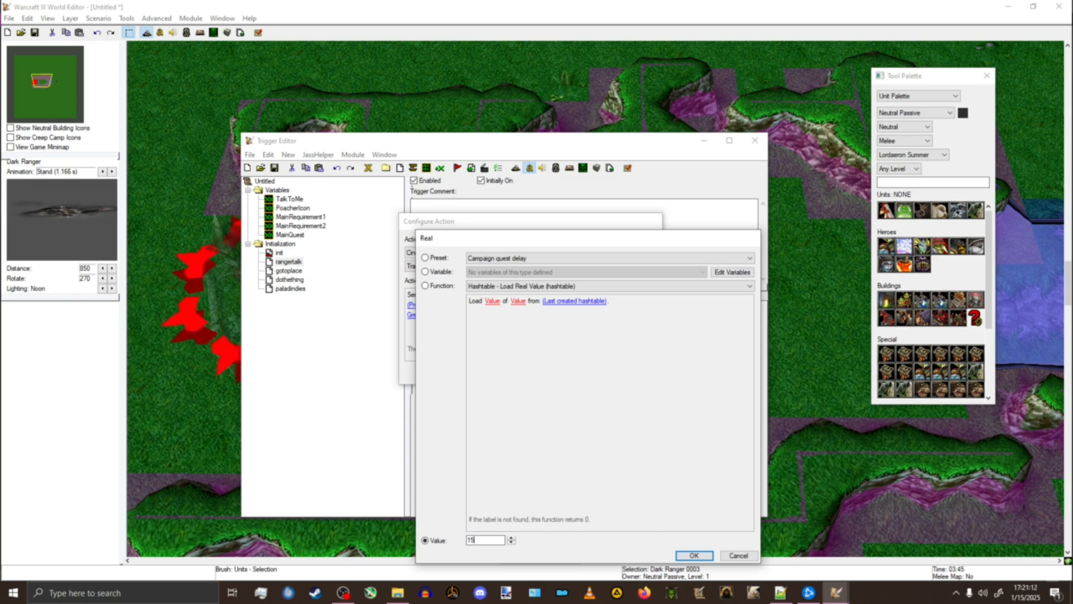
{"action": "key", "text": "Return"}
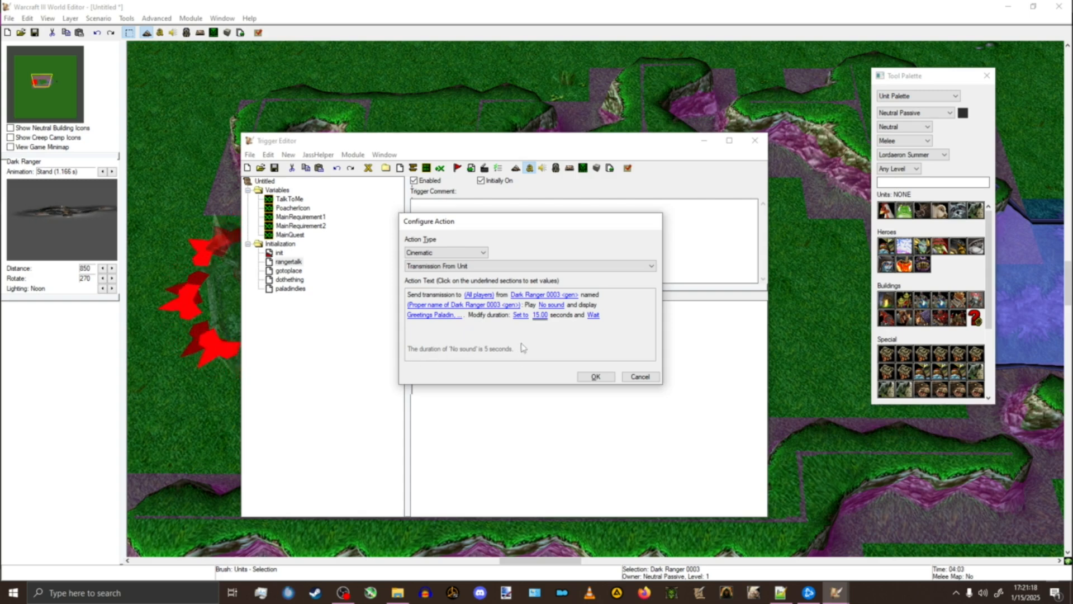
Step: Return the transmission's duration modifier to Add 0 seconds
{"action": "left_click", "coordinate": [521, 315]}
{"action": "left_click", "coordinate": [495, 259]}
{"action": "left_click", "coordinate": [515, 285]}
{"action": "key", "text": "Return"}
{"action": "left_click", "coordinate": [538, 314]}
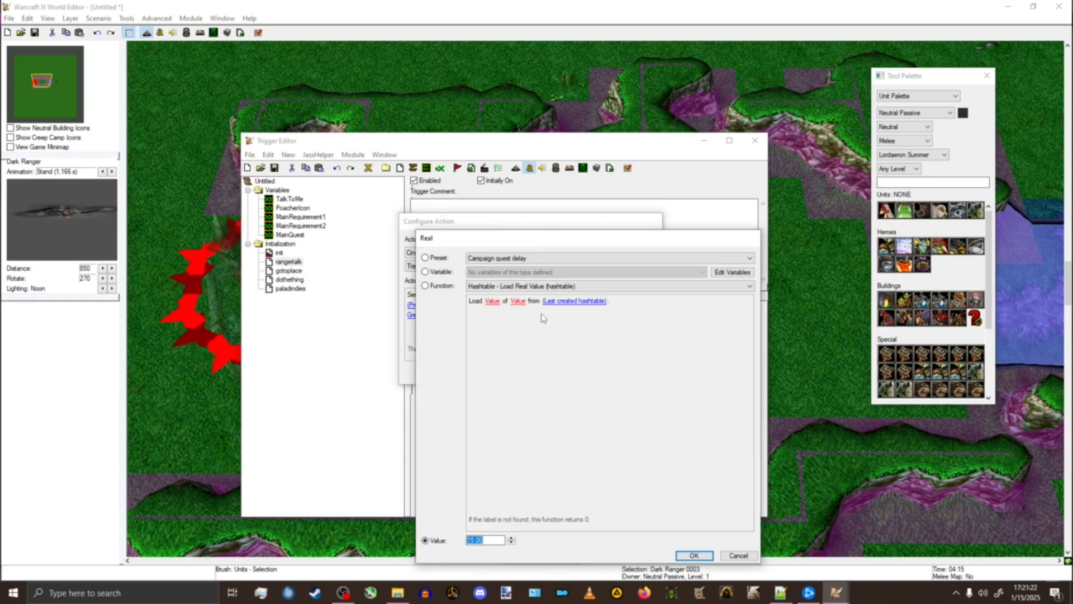
{"action": "type", "text": "0"}
{"action": "key", "text": "Return"}
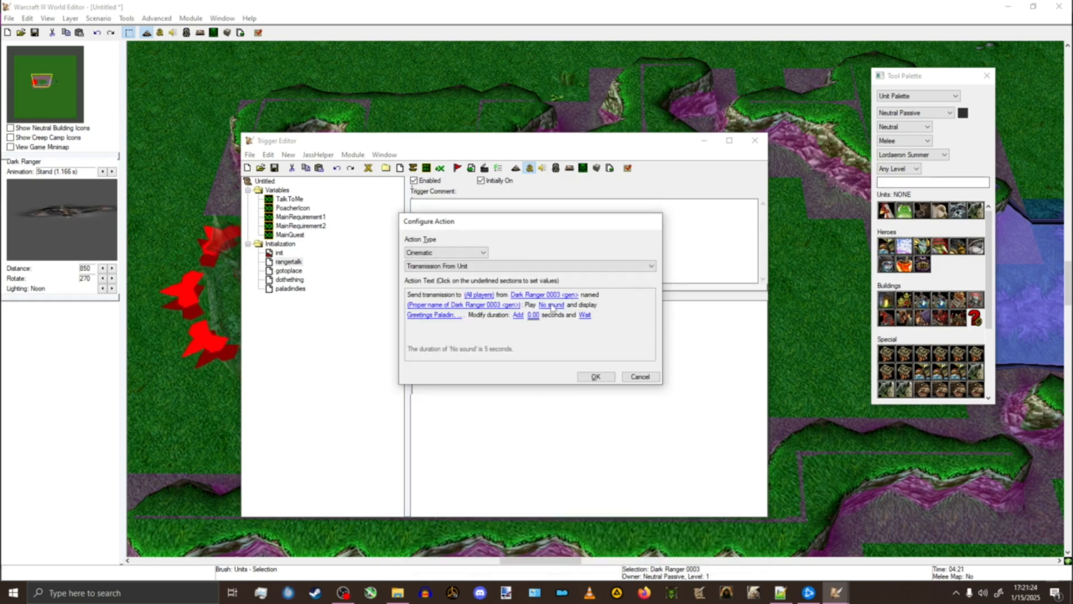
Step: Examine the transmission's Wait / Don't Wait option
{"action": "left_click", "coordinate": [585, 316]}
{"action": "left_click", "coordinate": [515, 258]}
{"action": "left_click", "coordinate": [519, 269]}
{"action": "left_click", "coordinate": [693, 555]}
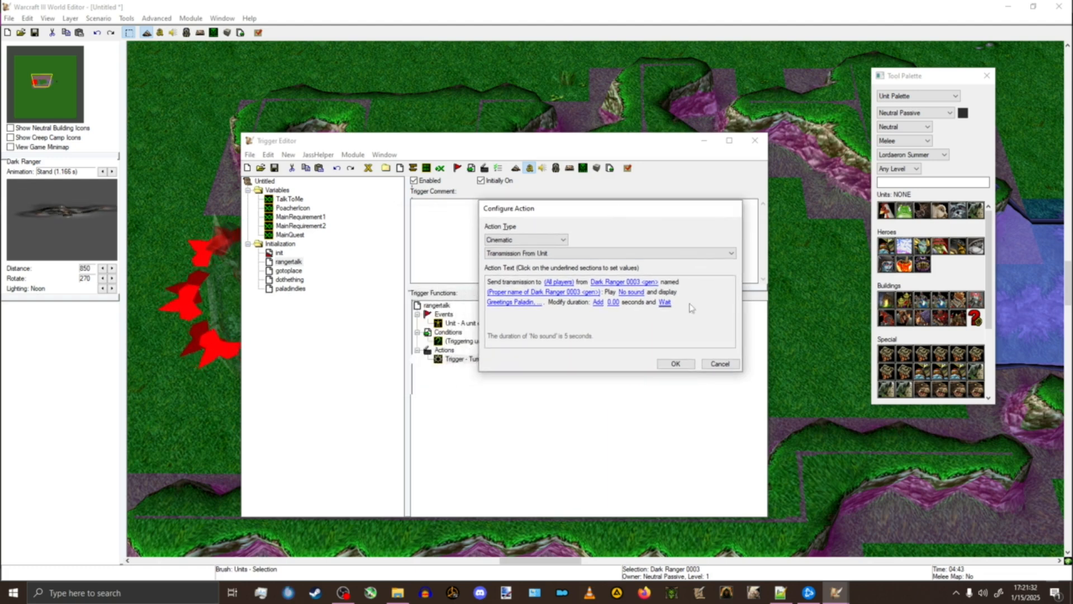
{"action": "left_click", "coordinate": [666, 305]}
{"action": "left_click", "coordinate": [773, 543]}
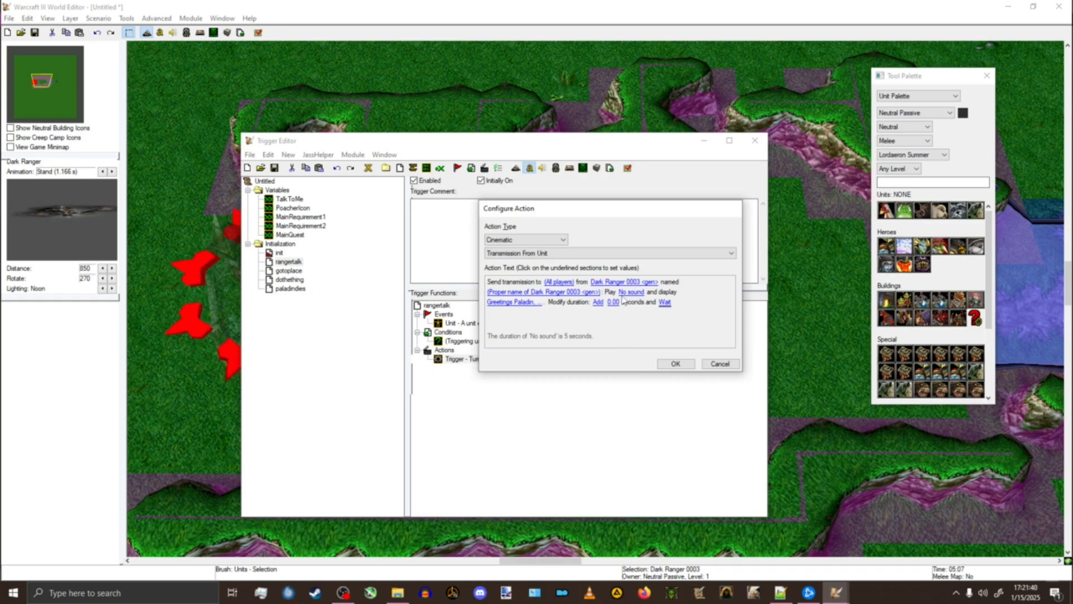
Step: Set the transmission's waiting option to Wait and add the finished transmission to rangertalk's actions
{"action": "left_click", "coordinate": [664, 302]}
{"action": "left_click", "coordinate": [643, 245]}
{"action": "left_click", "coordinate": [579, 261]}
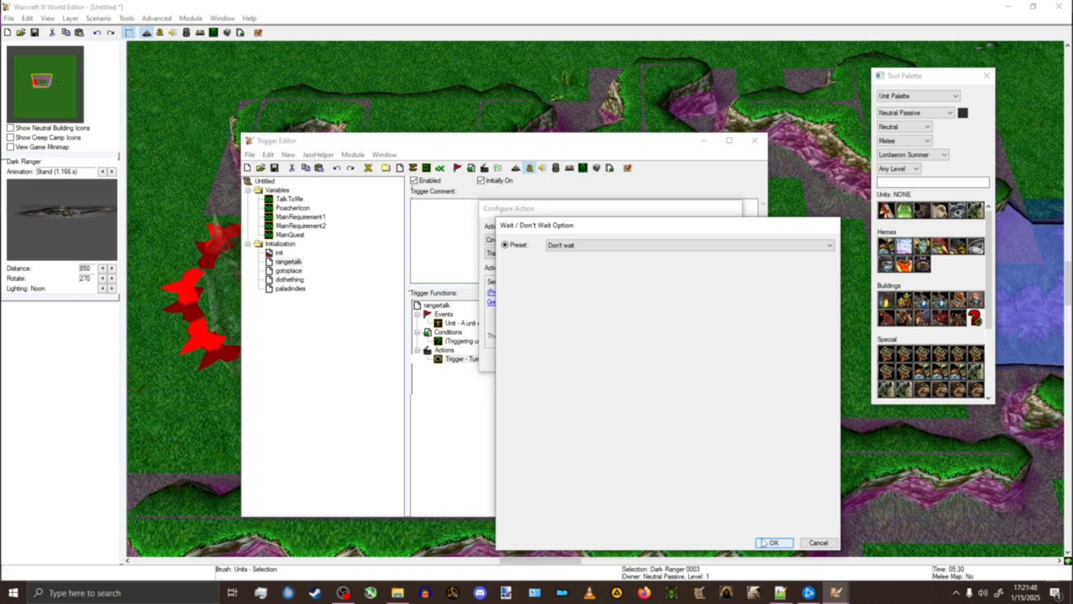
{"action": "key", "text": "Up"}
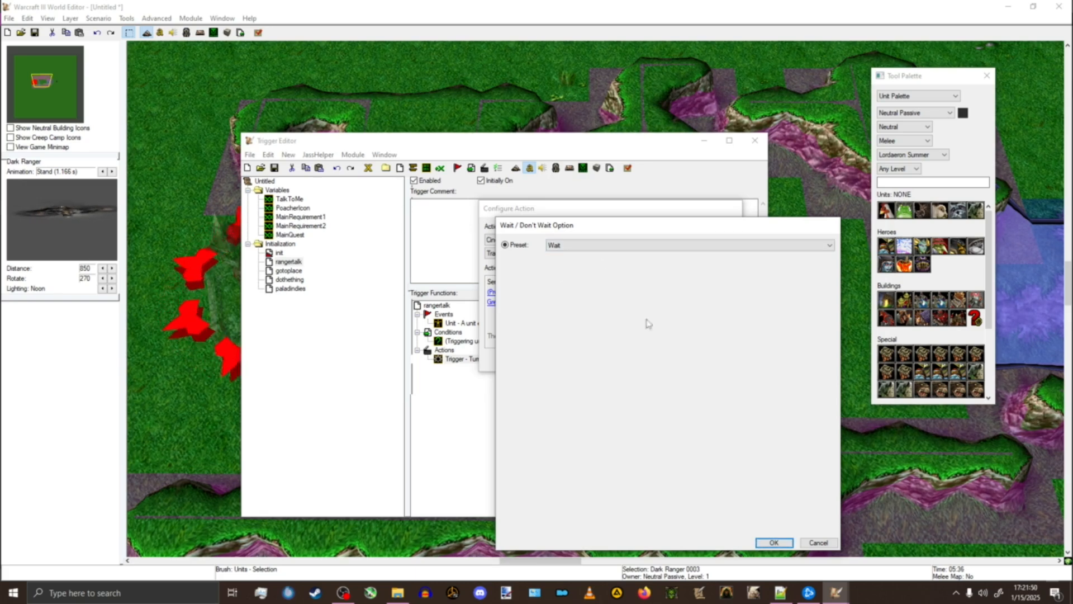
{"action": "key", "text": "Return"}
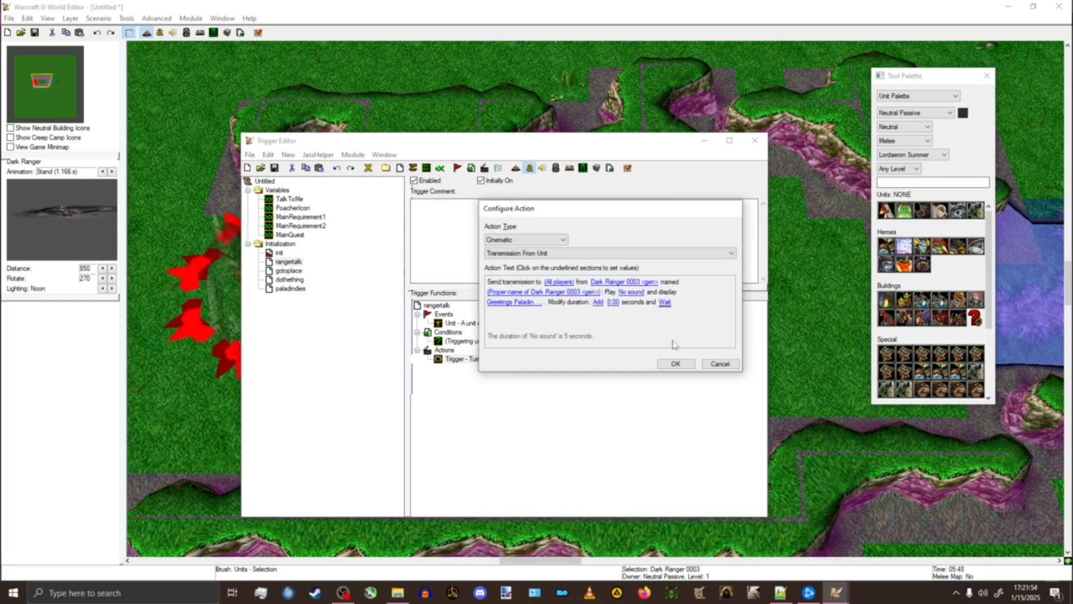
{"action": "left_click", "coordinate": [676, 365]}
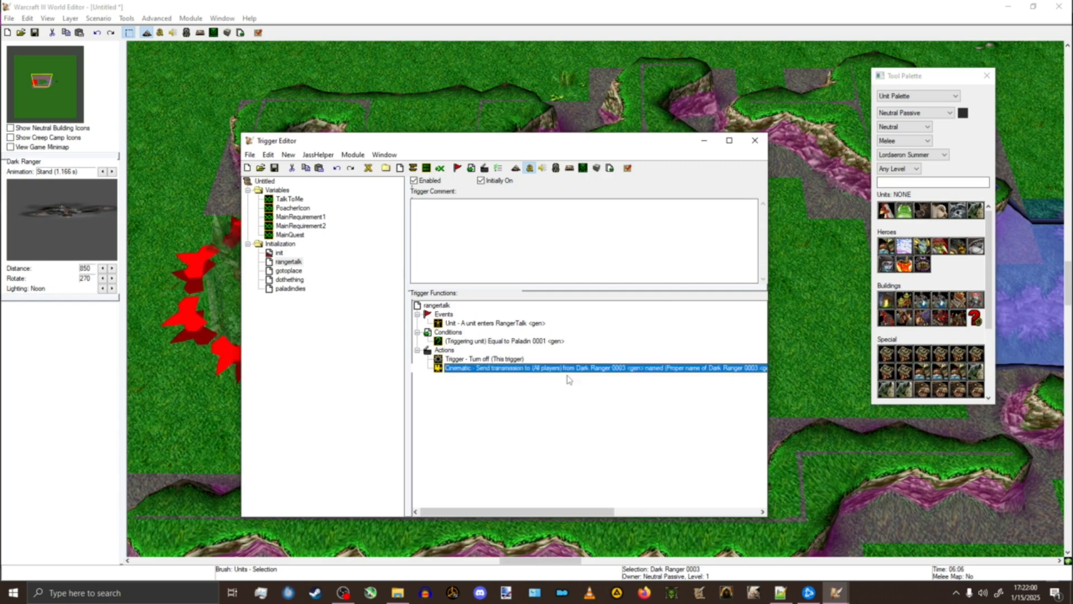
Step: Move the disabled quest discovery, quest message, visibility, Gnoll Poacher icon and PoacherIcon variable actions from init to rangertalk, after the transmission
{"action": "left_click_drag", "start_coordinate": [460, 145], "coordinate": [431, 116]}
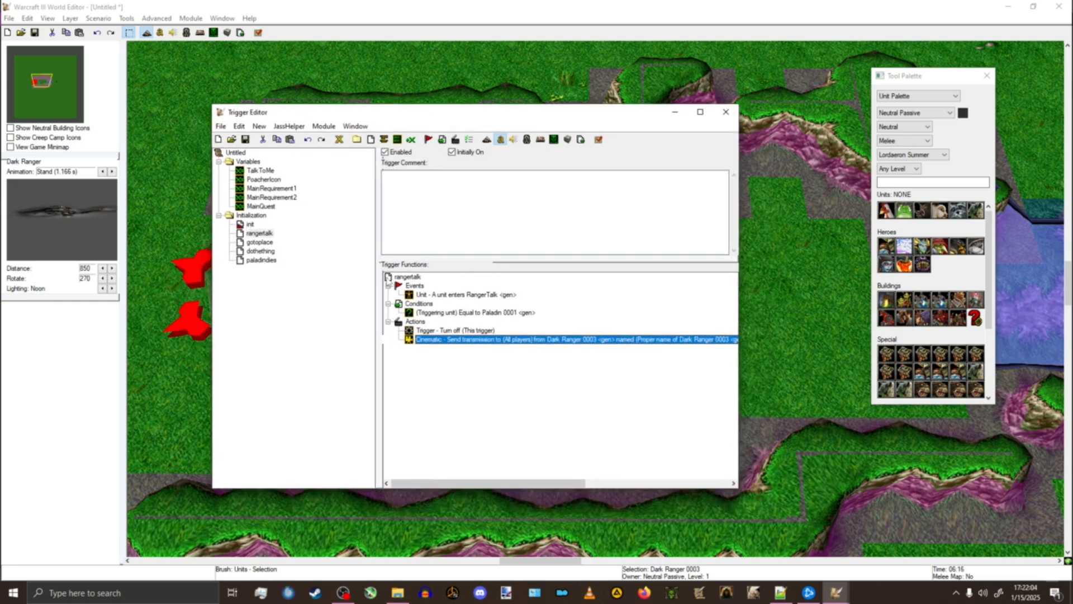
{"action": "left_click", "coordinate": [251, 224]}
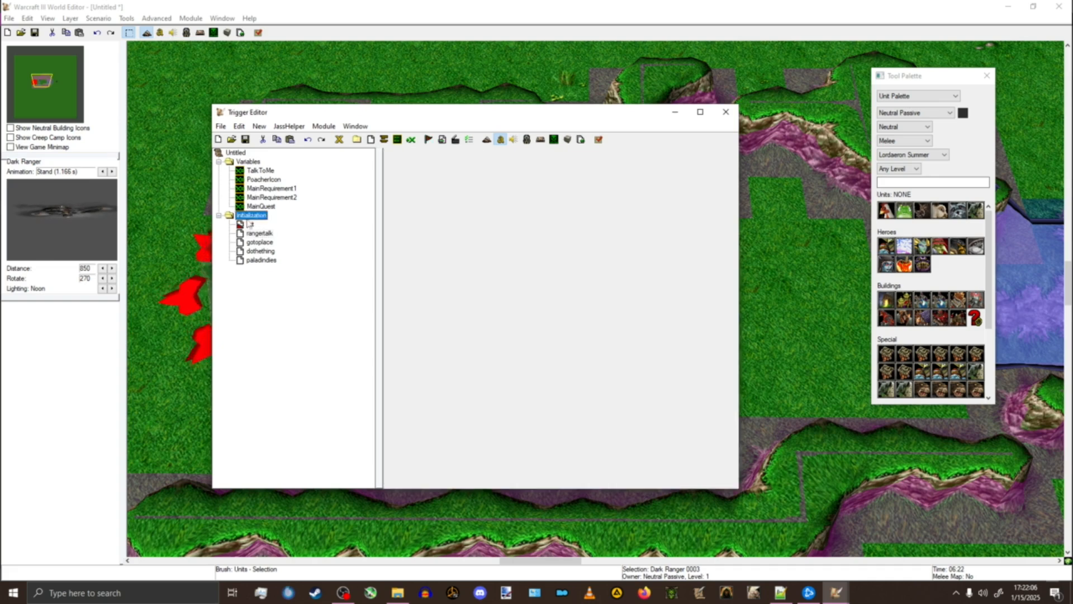
{"action": "left_click", "coordinate": [491, 411]}
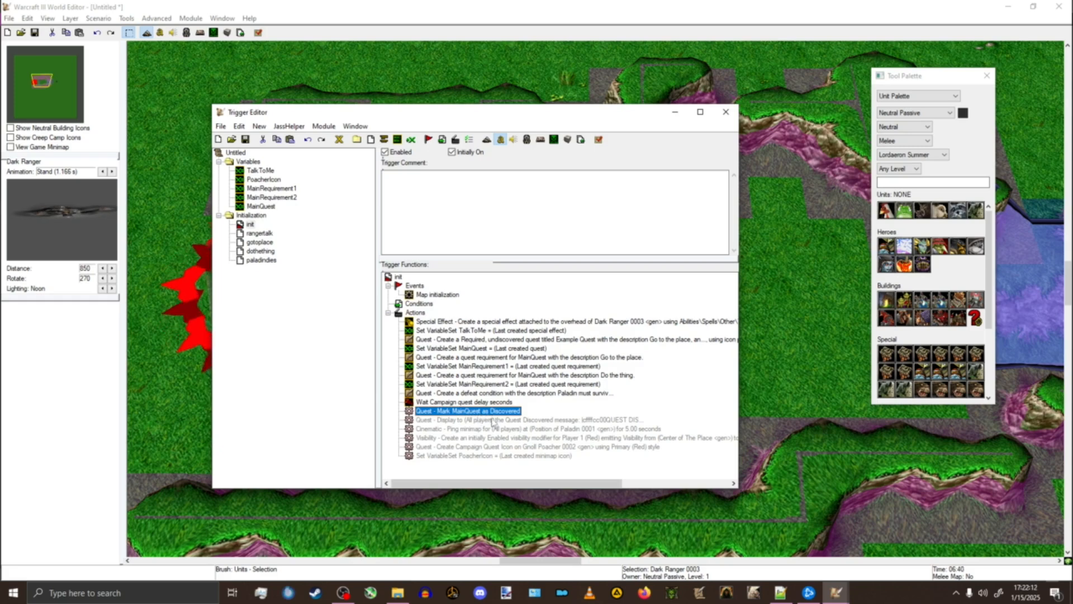
{"action": "left_click", "coordinate": [526, 421], "text": "shift"}
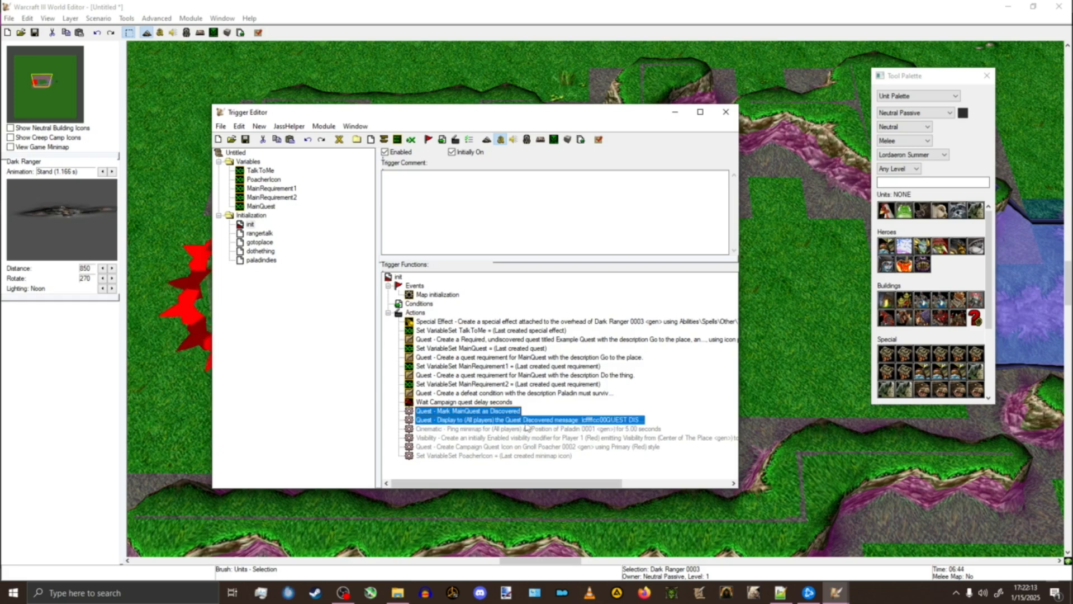
{"action": "left_click", "coordinate": [569, 438], "text": "ctrl"}
{"action": "left_click", "coordinate": [584, 447], "text": "ctrl"}
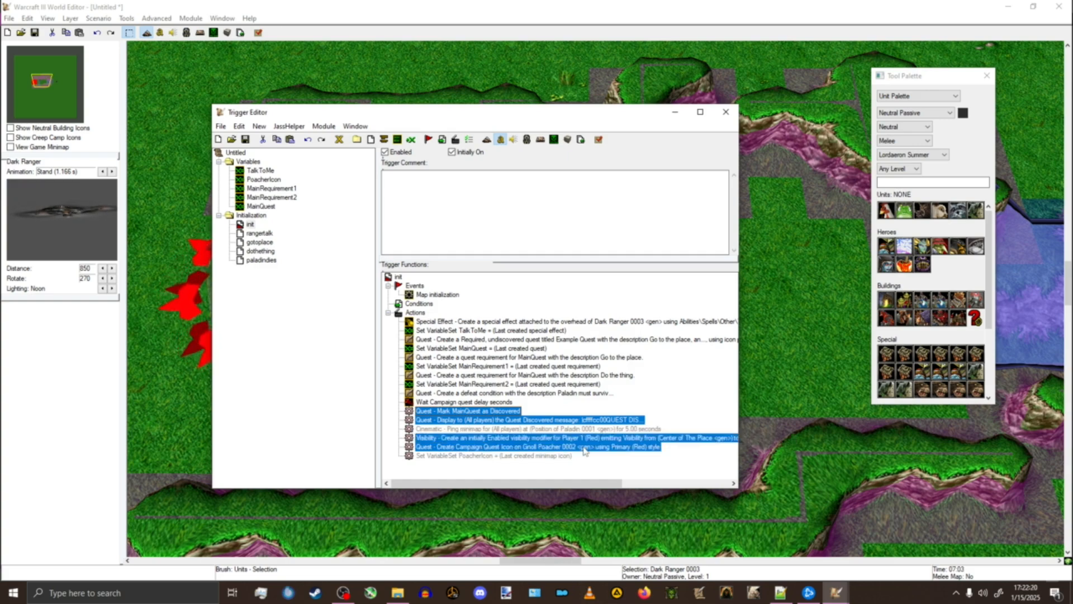
{"action": "left_click", "coordinate": [552, 456], "text": "ctrl"}
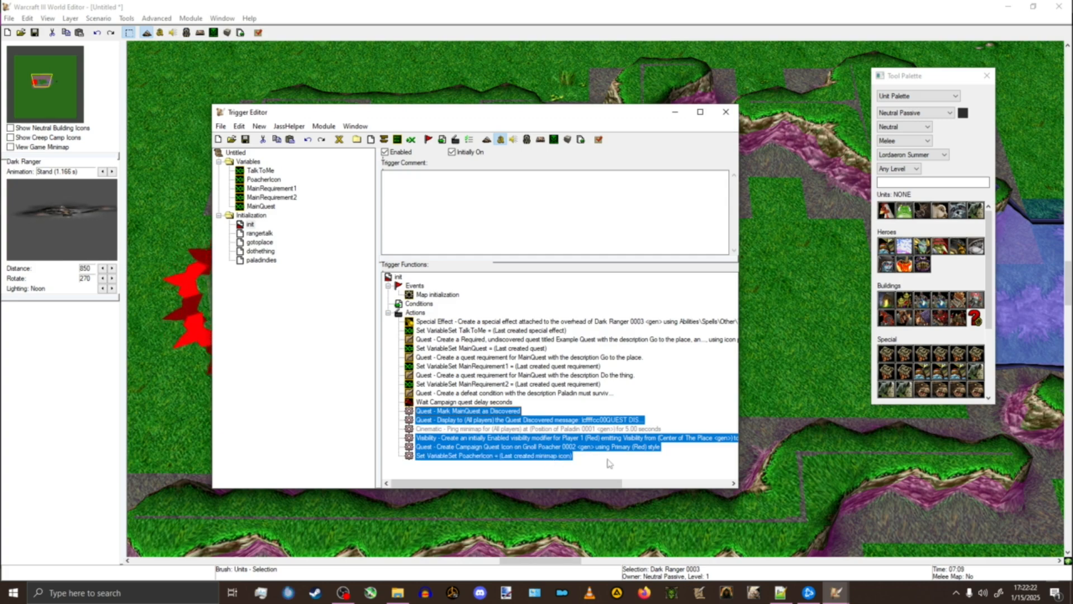
{"action": "key", "text": "ctrl+x"}
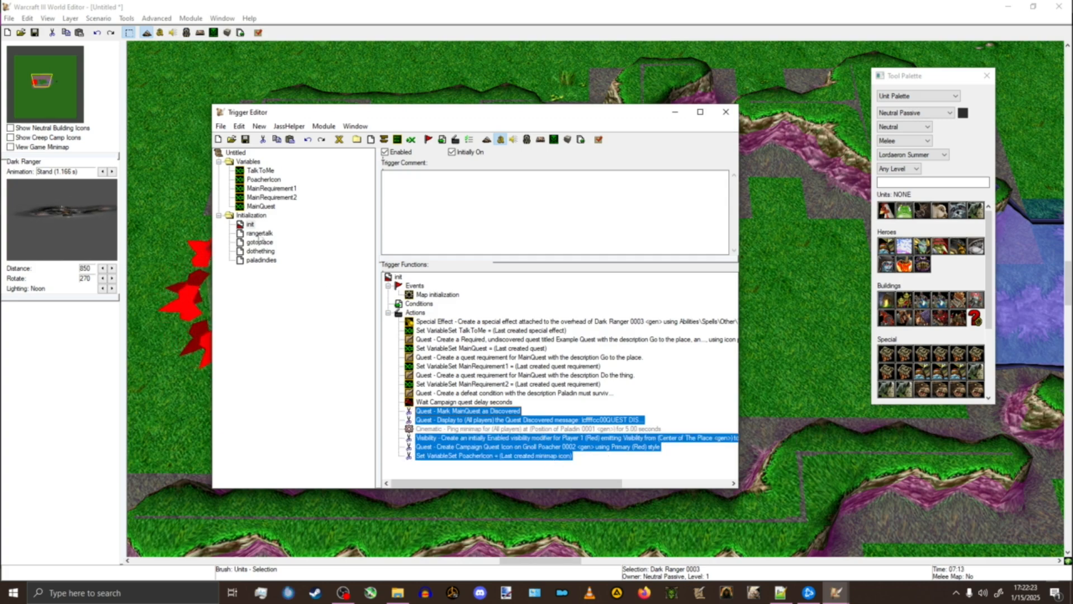
{"action": "left_click", "coordinate": [248, 233]}
{"action": "left_click", "coordinate": [454, 341]}
{"action": "key", "text": "ctrl+v"}
Step: Enable the five pasted actions following the transmission in rangertalk
{"action": "left_click", "coordinate": [453, 349]}
{"action": "left_click_drag", "start_coordinate": [454, 350], "coordinate": [482, 388]}
{"action": "right_click", "coordinate": [601, 461]}
{"action": "key", "text": "e"}
{"action": "key", "text": "Down"}
{"action": "key", "text": "e"}
{"action": "key", "text": "Down"}
{"action": "key", "text": "e"}
{"action": "key", "text": "Down"}
{"action": "key", "text": "e"}
{"action": "key", "text": "Down"}
{"action": "key", "text": "e"}
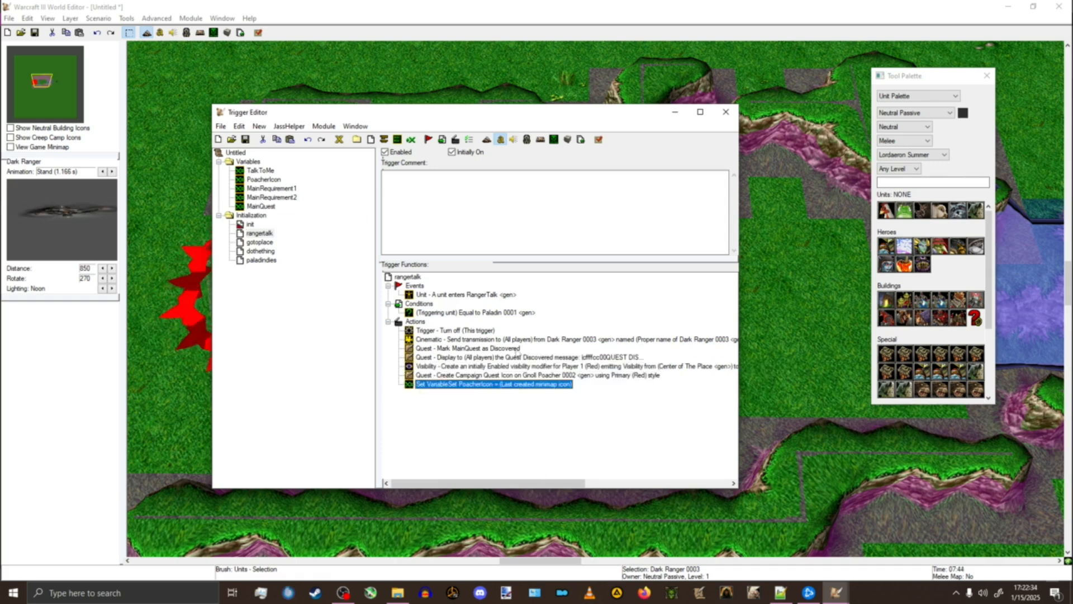
Step: Enable init's minimap ping action and set its target to the position of Dark Ranger 0003
{"action": "left_click", "coordinate": [250, 223]}
{"action": "left_click", "coordinate": [489, 412]}
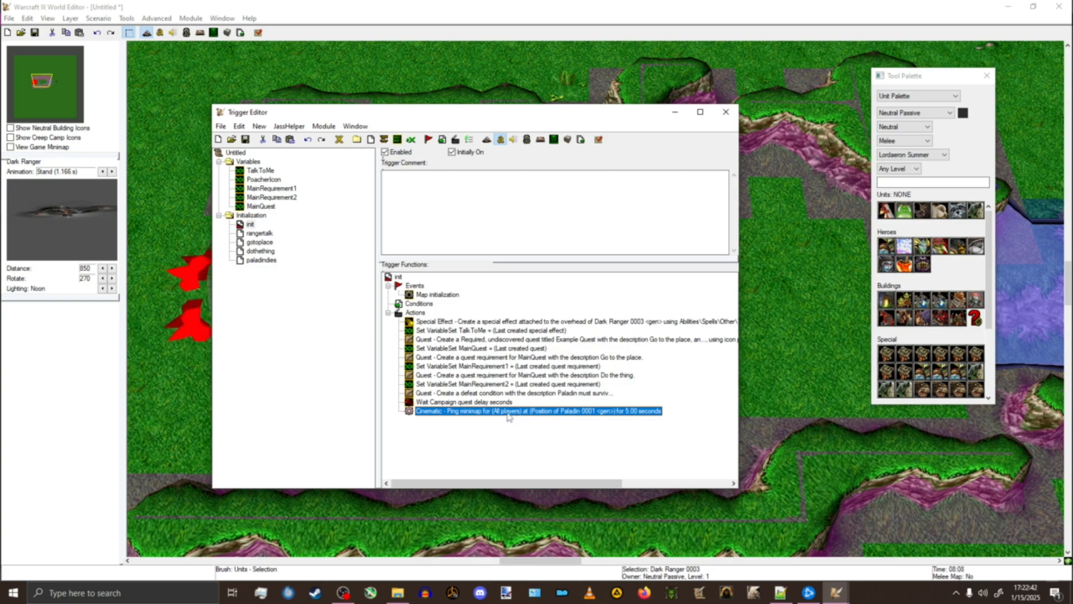
{"action": "left_click_drag", "start_coordinate": [481, 105], "coordinate": [481, 145]}
{"action": "left_click_drag", "start_coordinate": [475, 451], "coordinate": [470, 445]}
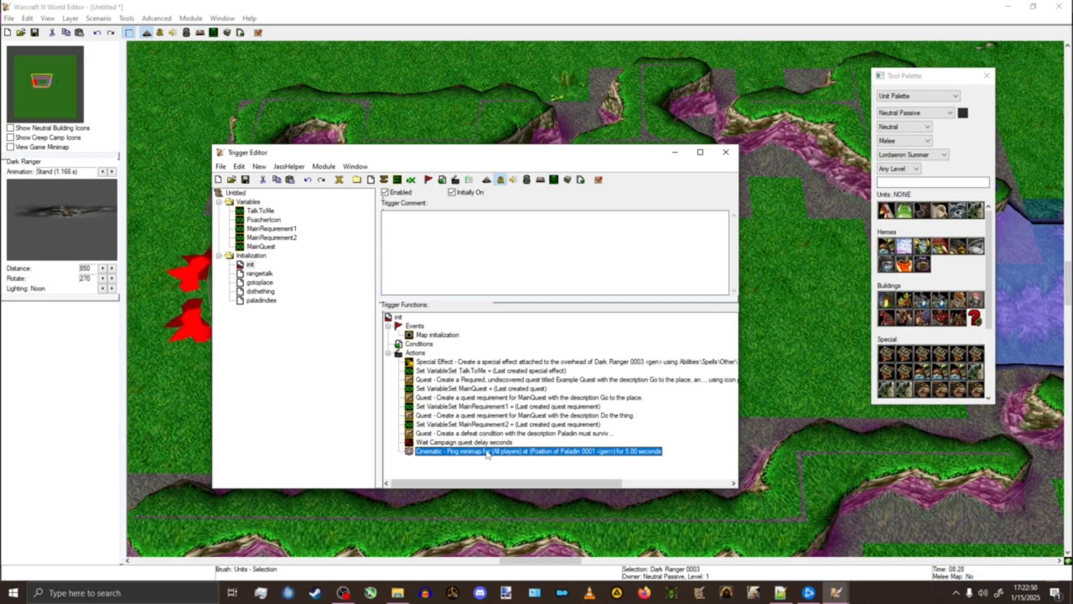
{"action": "double_click", "coordinate": [487, 451]}
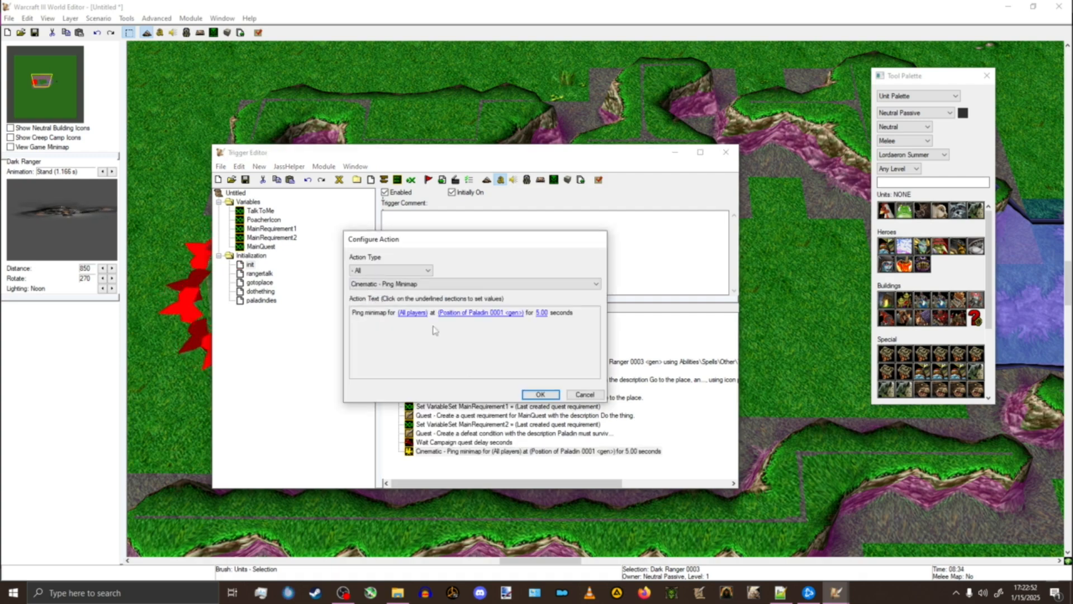
{"action": "left_click", "coordinate": [496, 313]}
{"action": "left_click", "coordinate": [455, 303]}
{"action": "left_click", "coordinate": [503, 286]}
{"action": "left_click", "coordinate": [499, 302]}
{"action": "key", "text": "Return"}
{"action": "key", "text": "Return"}
{"action": "key", "text": "Return"}
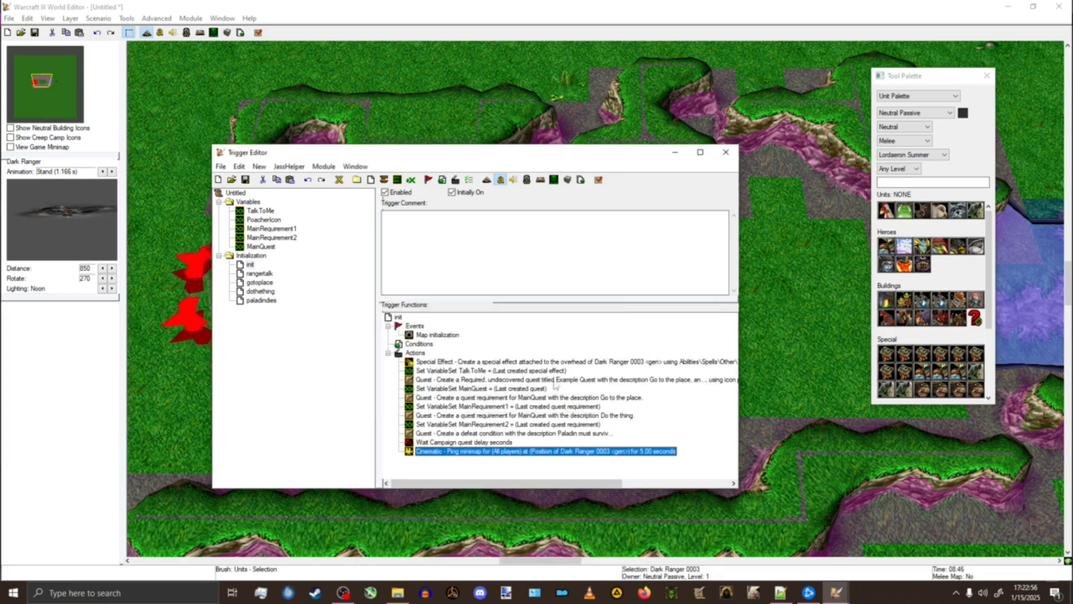
Step: Review init's overhead special effect and ping actions, and rangertalk's quest, visibility and minimap icon actions
{"action": "left_click_drag", "start_coordinate": [405, 160], "coordinate": [638, 85]}
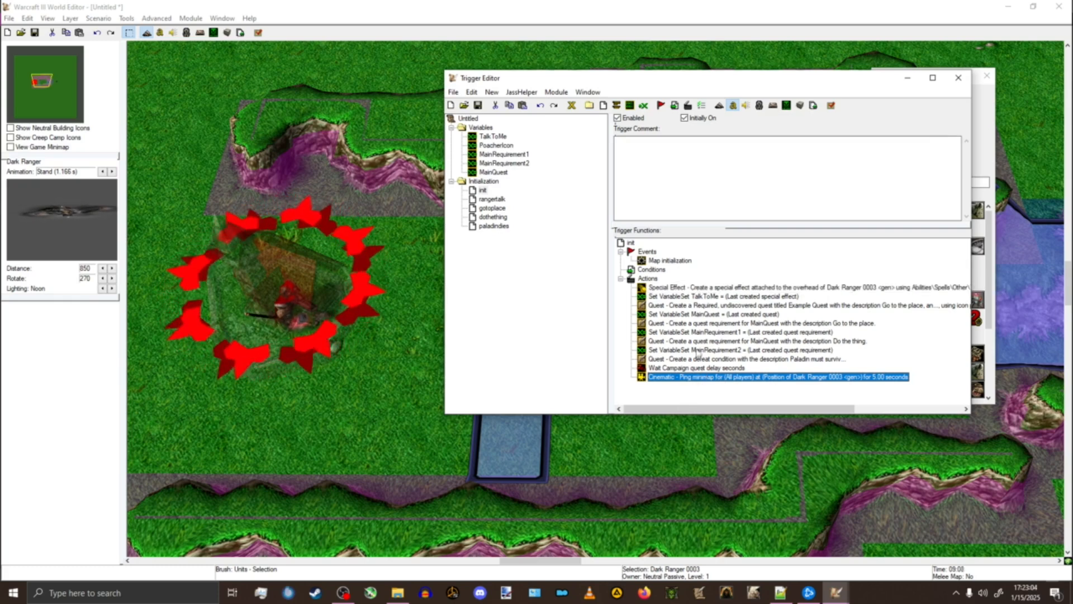
{"action": "left_click_drag", "start_coordinate": [574, 80], "coordinate": [775, 185]}
{"action": "left_click", "coordinate": [867, 392]}
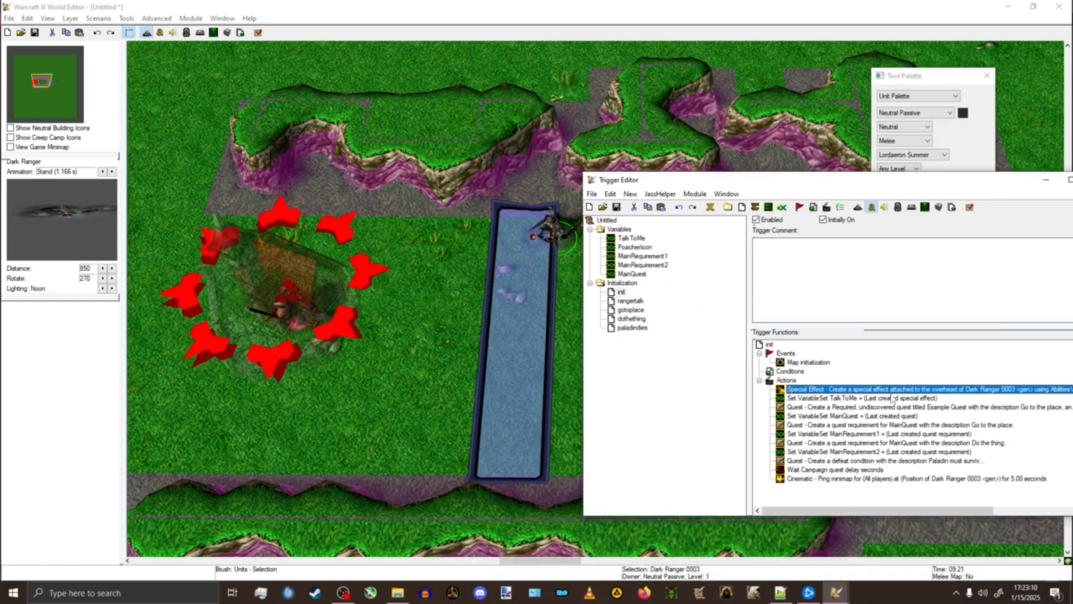
{"action": "left_click_drag", "start_coordinate": [761, 182], "coordinate": [663, 123]}
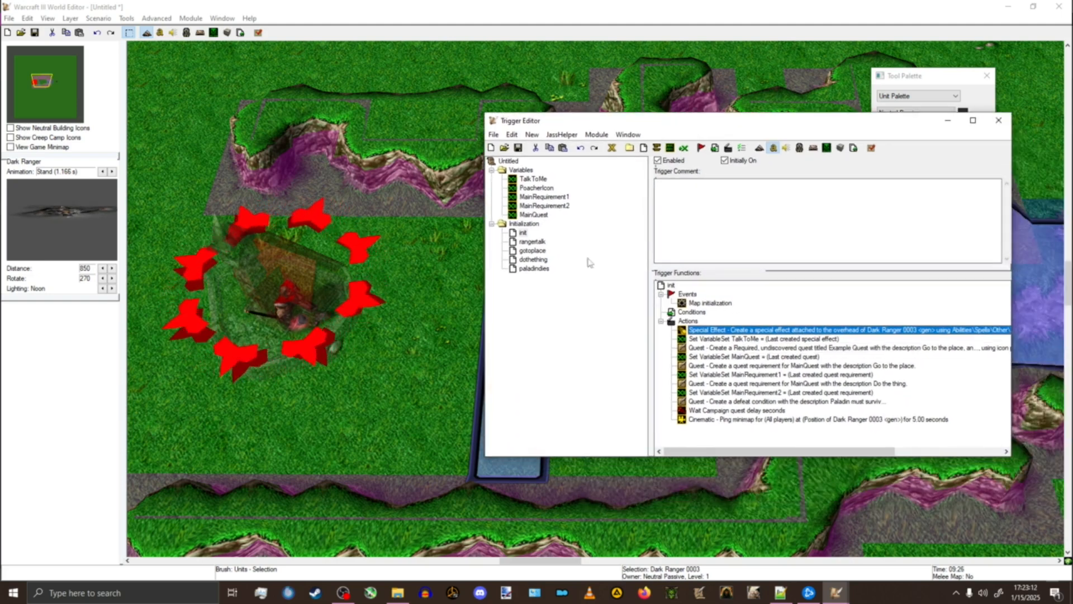
{"action": "left_click", "coordinate": [530, 242]}
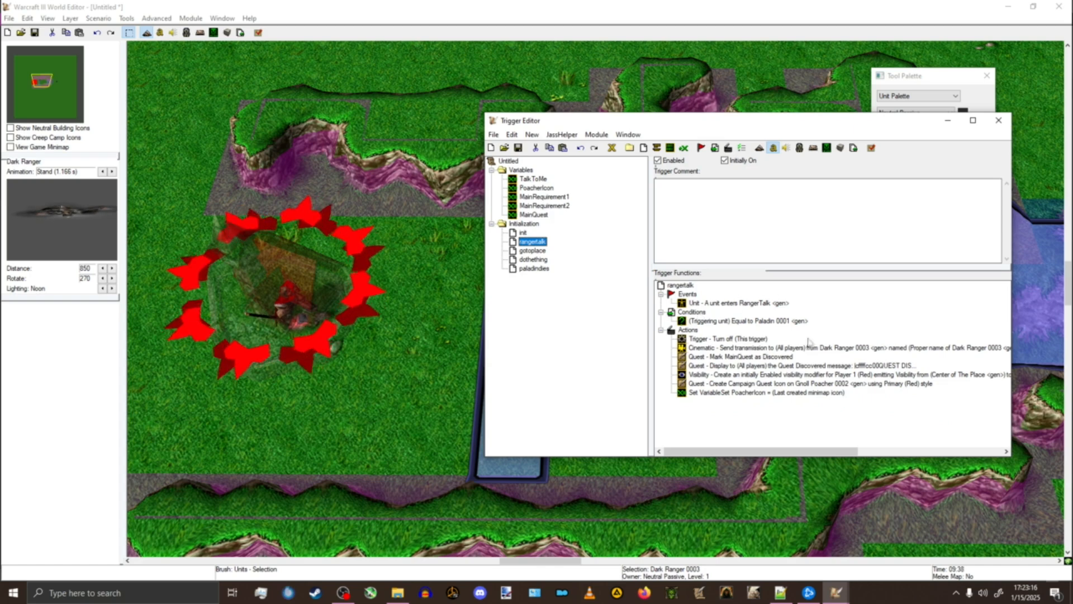
{"action": "left_click", "coordinate": [773, 376]}
{"action": "left_click", "coordinate": [777, 393]}
{"action": "left_click", "coordinate": [779, 384]}
{"action": "left_click", "coordinate": [772, 375]}
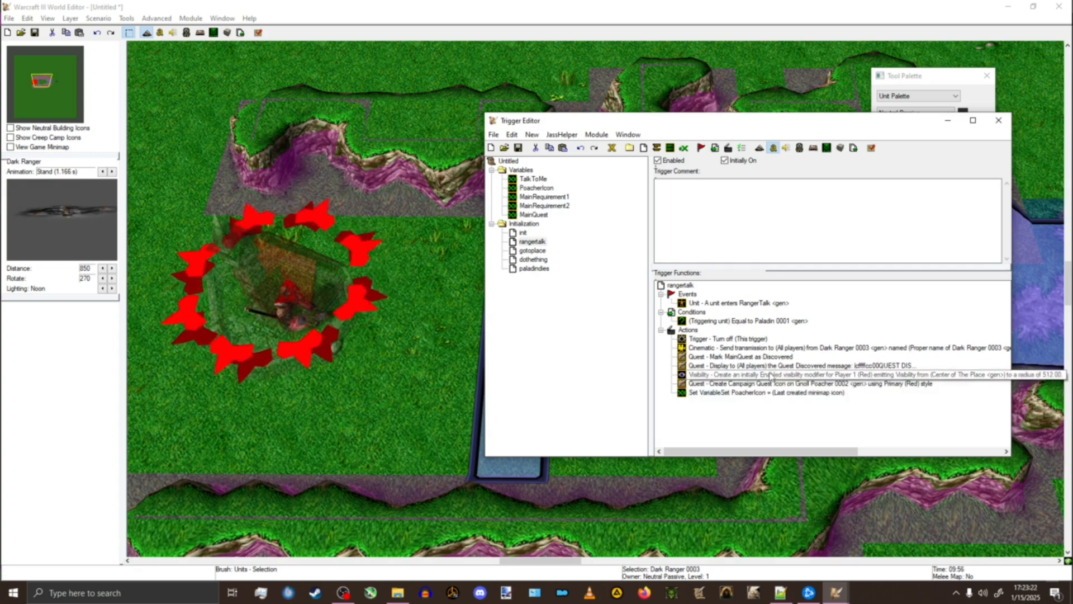
{"action": "left_click_drag", "start_coordinate": [566, 124], "coordinate": [661, 136]}
Step: Add a Destroy Special Effect action for the TalkToMe variable to rangertalk, directly after the action that turns the trigger off
{"action": "left_click", "coordinate": [776, 356]}
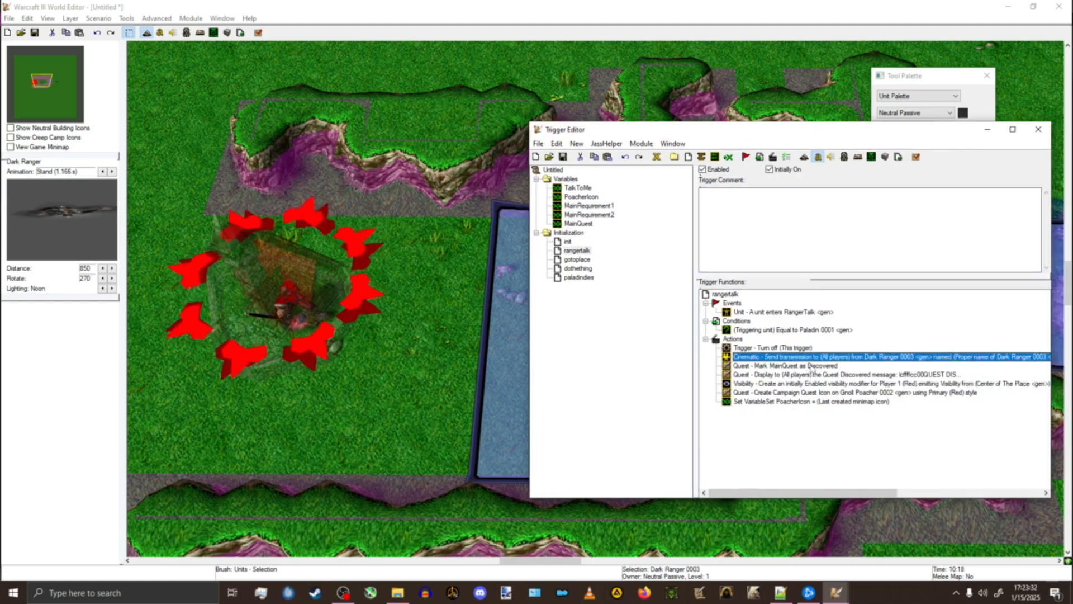
{"action": "left_click", "coordinate": [778, 347]}
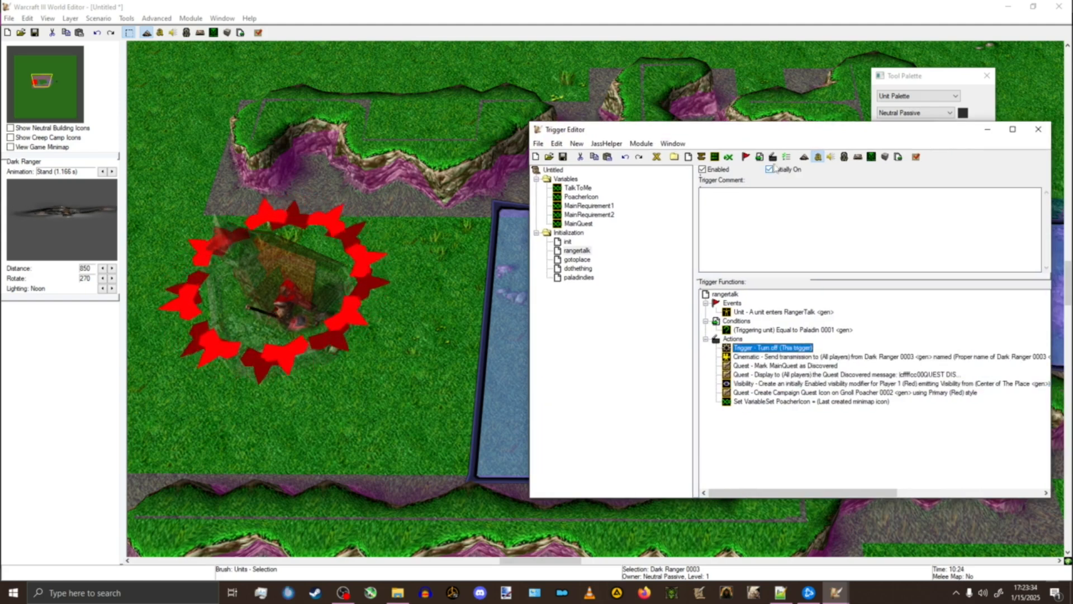
{"action": "left_click", "coordinate": [773, 156]}
{"action": "left_click", "coordinate": [692, 278]}
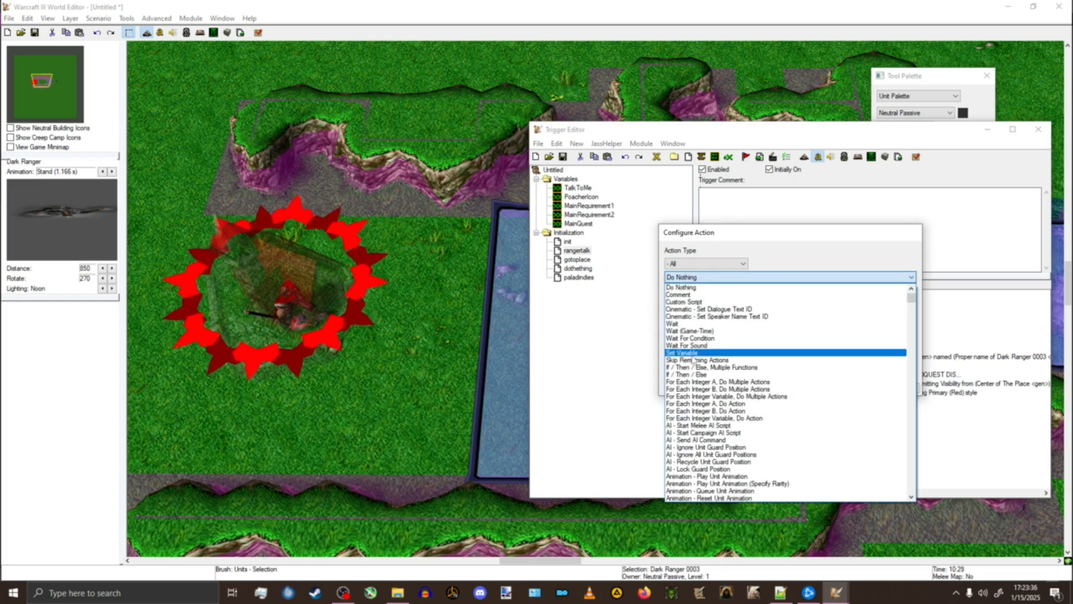
{"action": "left_click", "coordinate": [705, 263]}
{"action": "scroll", "coordinate": [698, 463], "scroll_direction": "down", "scroll_amount": 4}
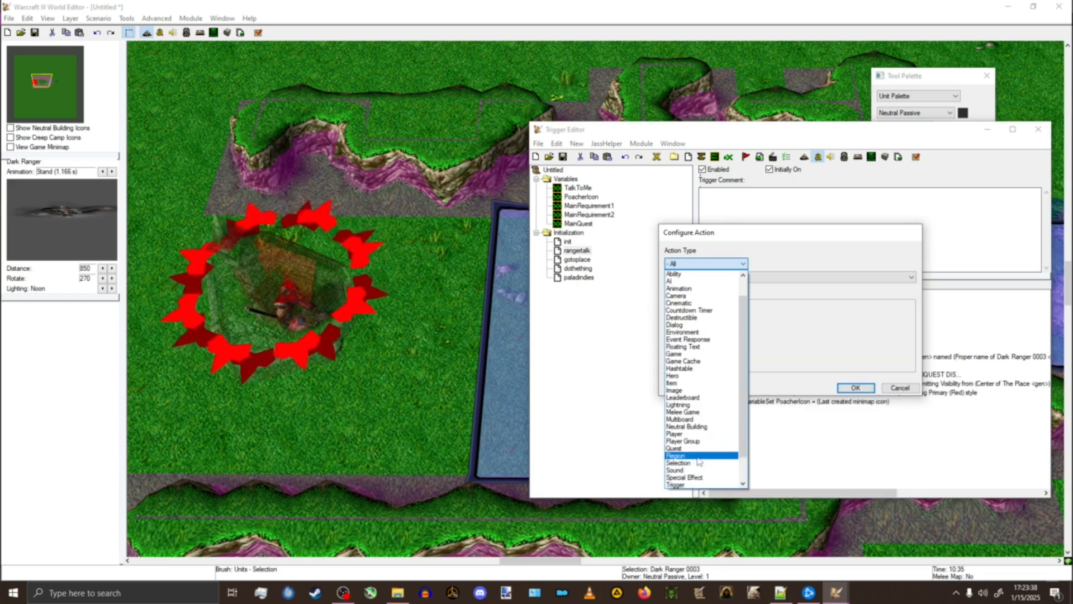
{"action": "left_click", "coordinate": [693, 447]}
{"action": "left_click", "coordinate": [720, 277]}
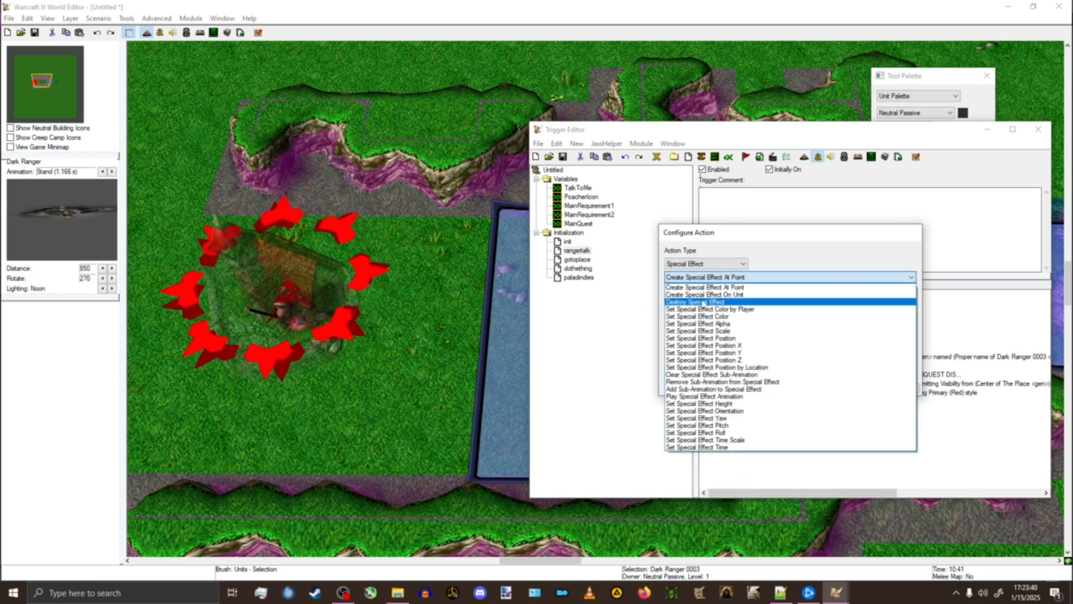
{"action": "left_click", "coordinate": [708, 302]}
{"action": "left_click", "coordinate": [718, 309]}
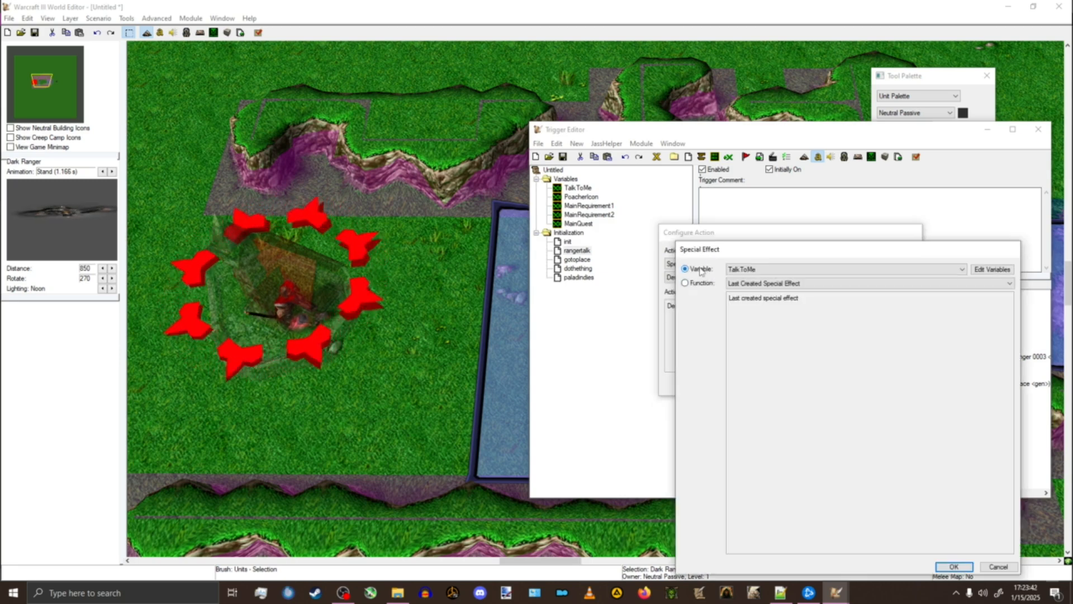
{"action": "key", "text": "Return"}
{"action": "key", "text": "Return"}
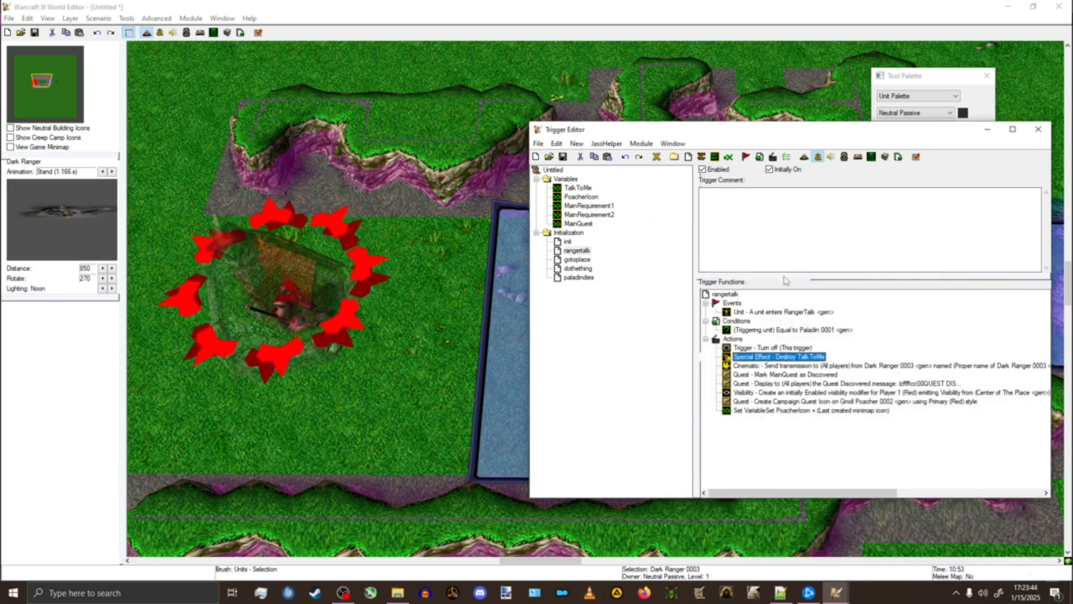
Step: Launch a test of the map and start the game
{"action": "left_click_drag", "start_coordinate": [684, 125], "coordinate": [326, 169]}
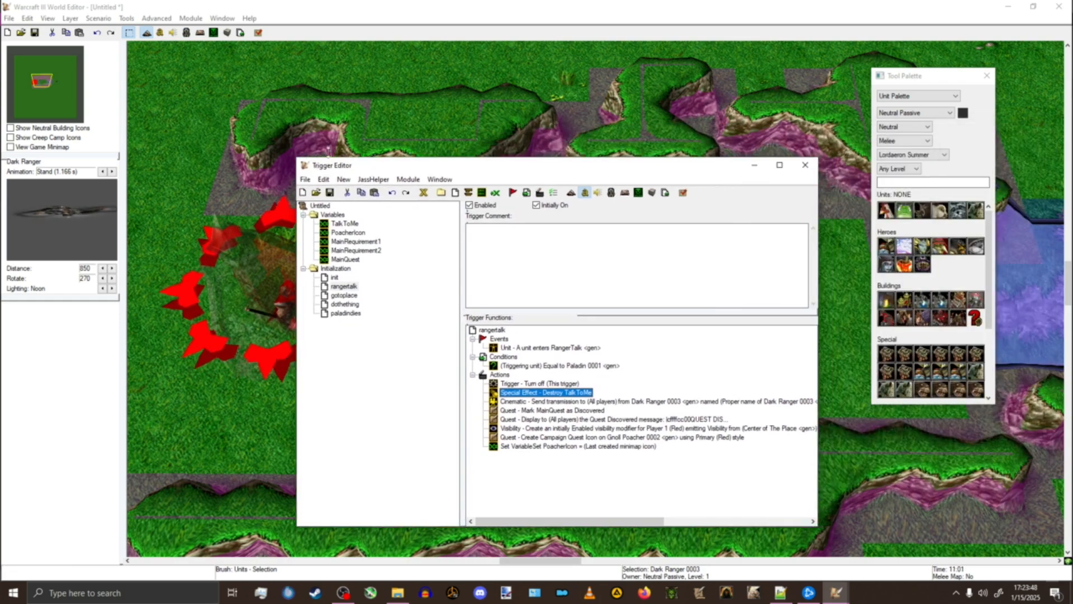
{"action": "left_click", "coordinate": [368, 35]}
{"action": "left_click", "coordinate": [712, 263]}
{"action": "right_click_drag", "start_coordinate": [712, 263], "coordinate": [565, 274]}
{"action": "left_click", "coordinate": [258, 32]}
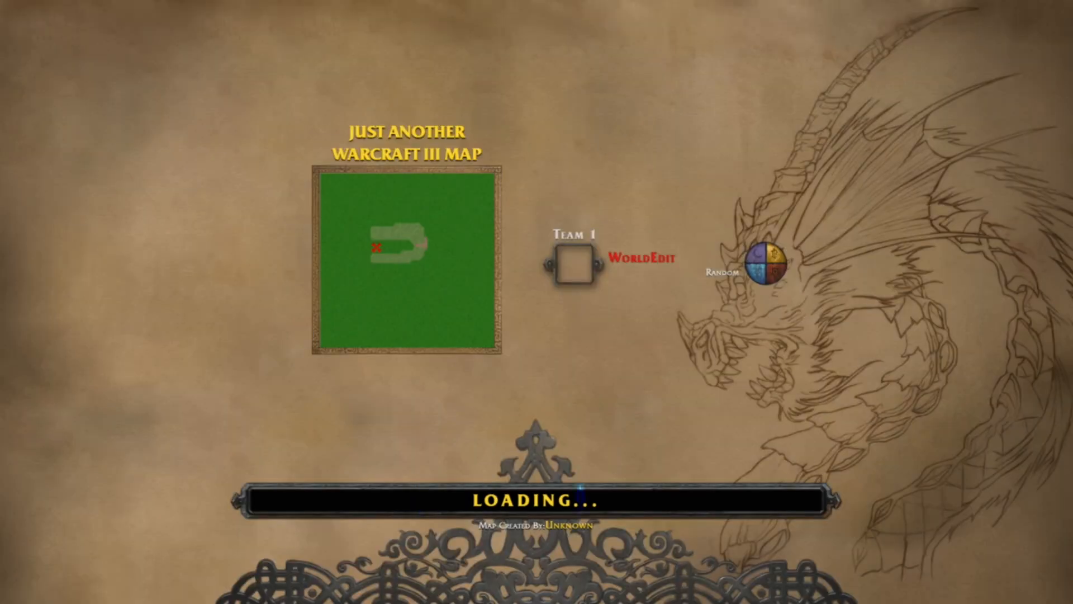
{"action": "key", "text": "space"}
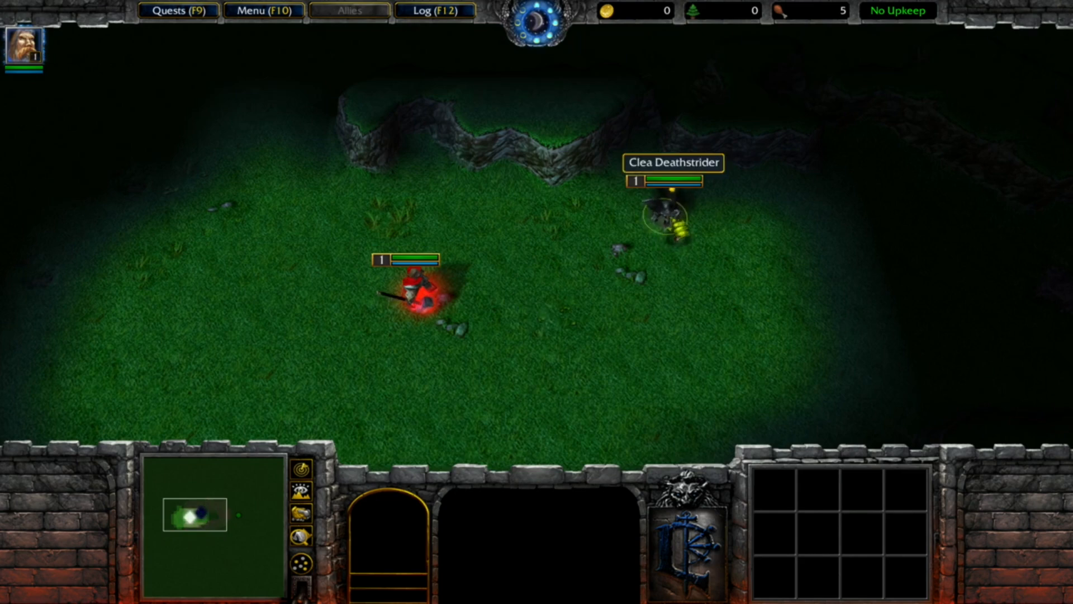
Step: Check the main quest's entry in the in-game quest log, then inspect the Dark Ranger
{"action": "left_click", "coordinate": [179, 13]}
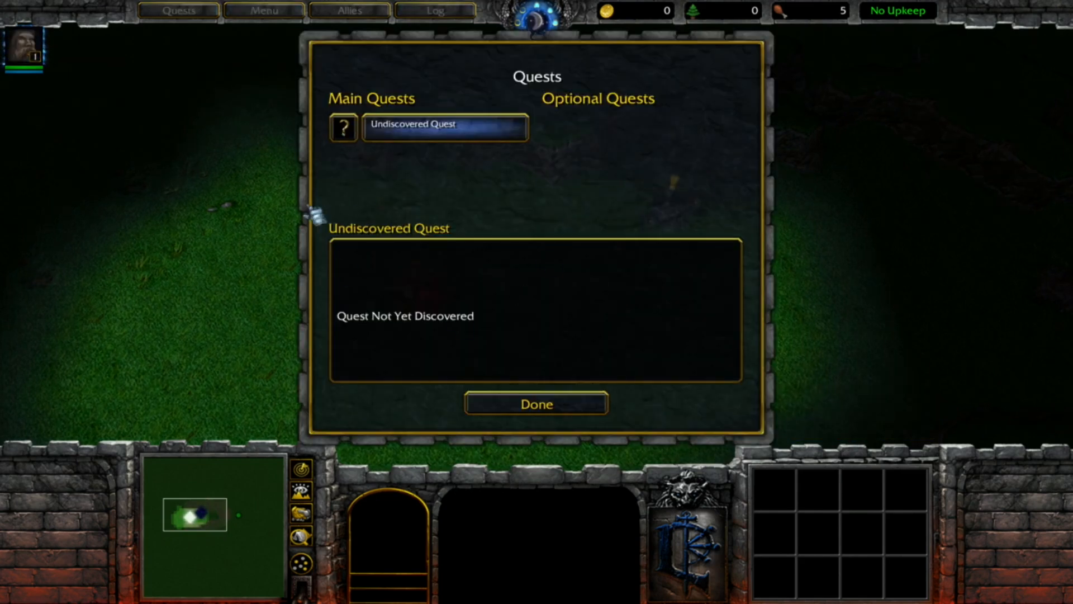
{"action": "left_click", "coordinate": [499, 407]}
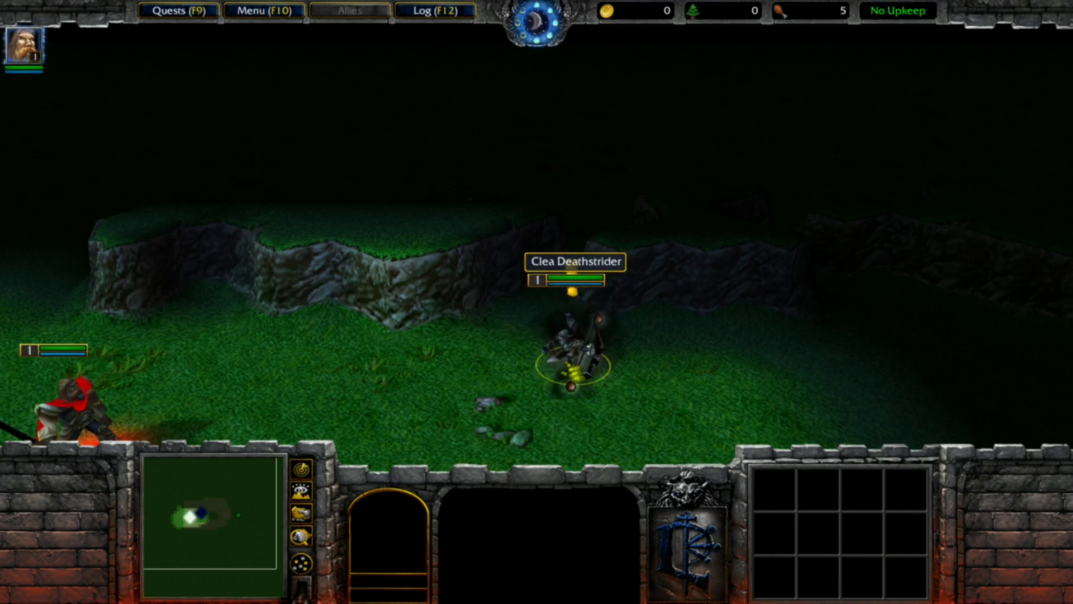
{"action": "left_click", "coordinate": [573, 344]}
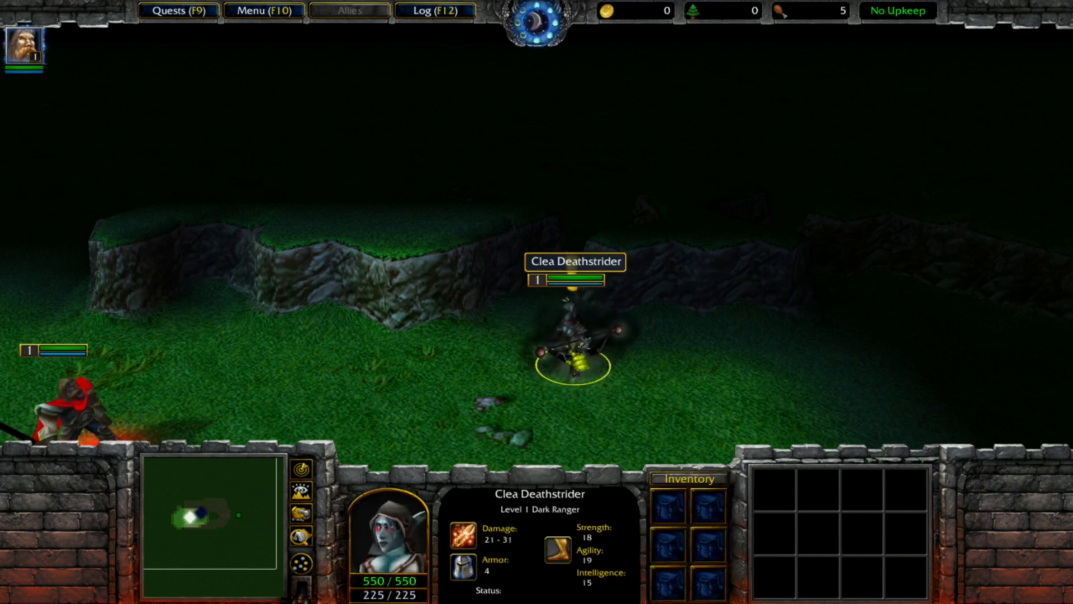
{"action": "scroll", "coordinate": [573, 344], "scroll_direction": "down", "scroll_amount": 5}
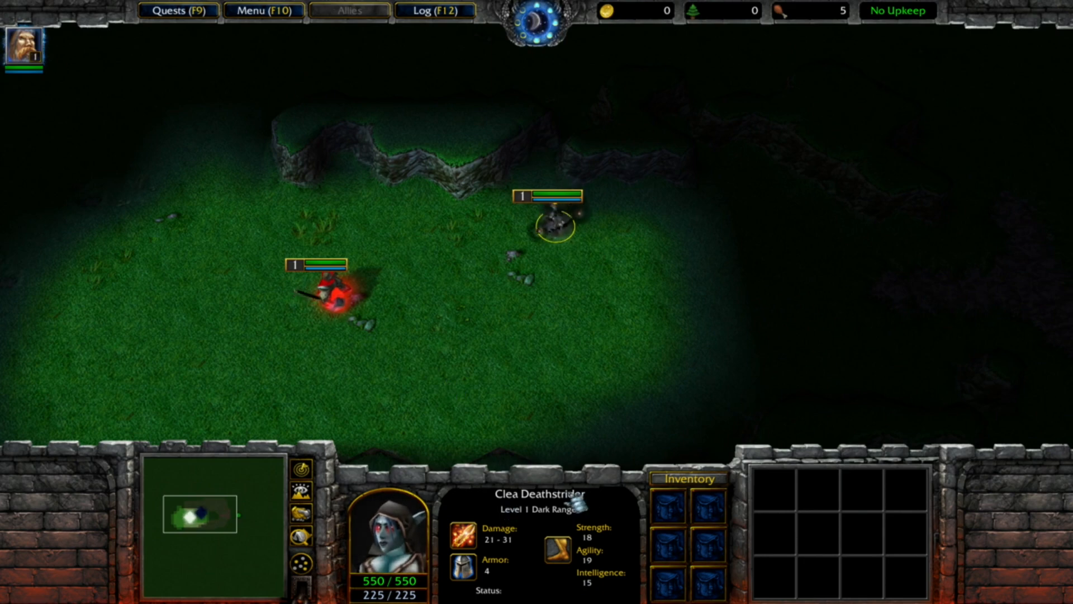
Step: Send the Paladin to the area beside the Dark Ranger to trigger her dialogue, and check the quest message and revealed area
{"action": "key", "text": "F1"}
{"action": "key", "text": "Right"}
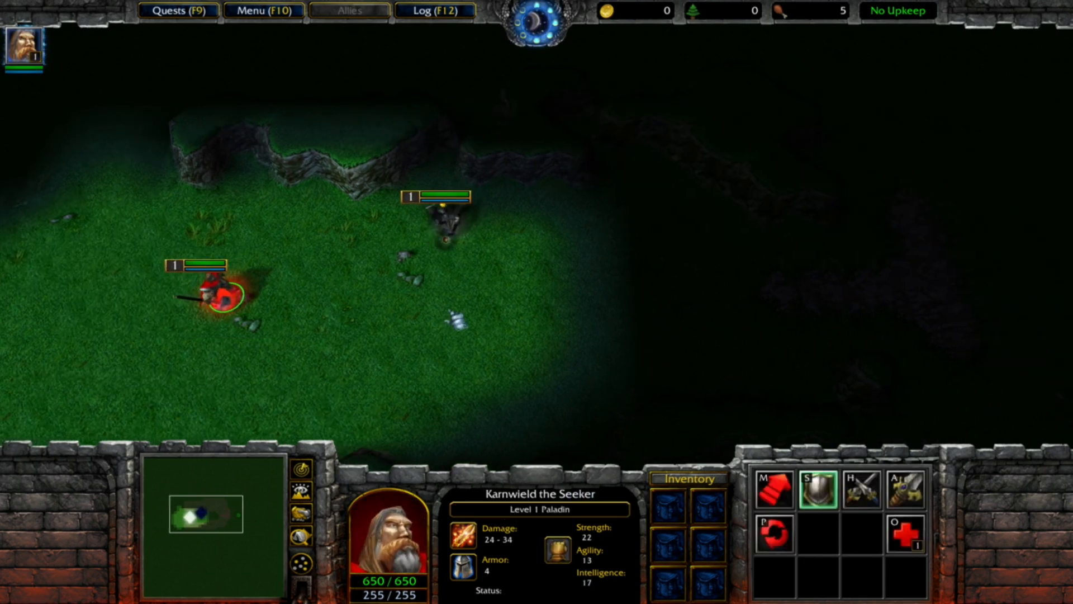
{"action": "right_click", "coordinate": [467, 308]}
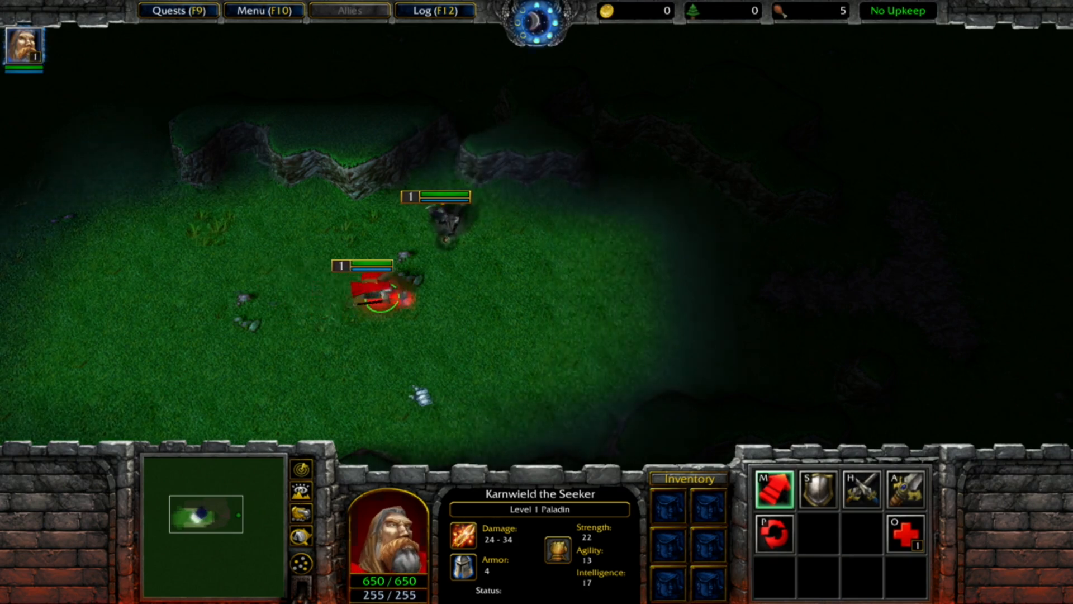
{"action": "scroll", "coordinate": [443, 196], "scroll_direction": "up", "scroll_amount": 3}
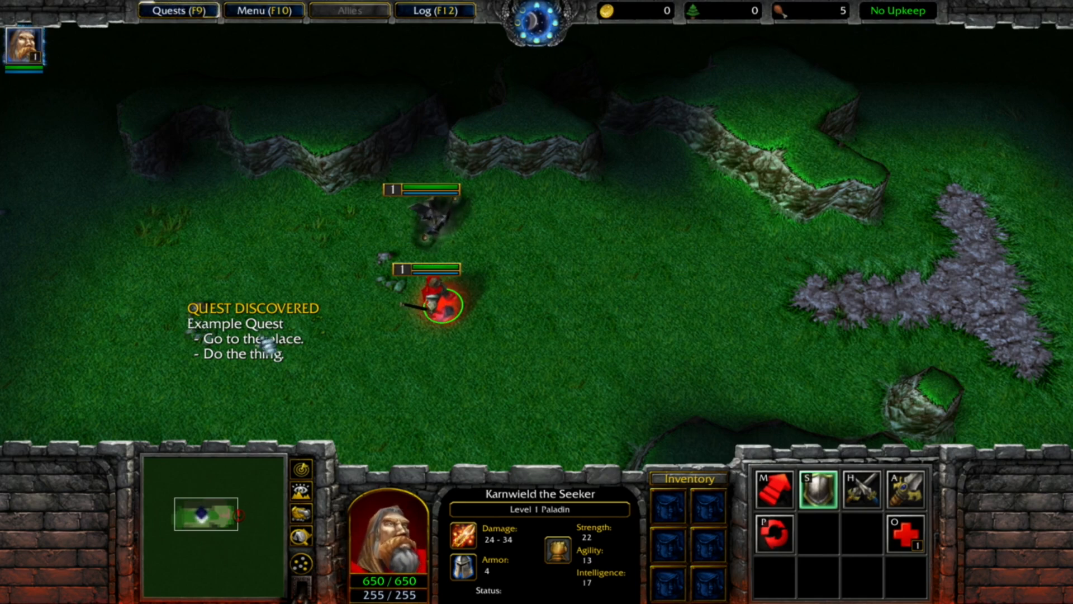
{"action": "middle_click_drag", "start_coordinate": [973, 363], "coordinate": [257, 374]}
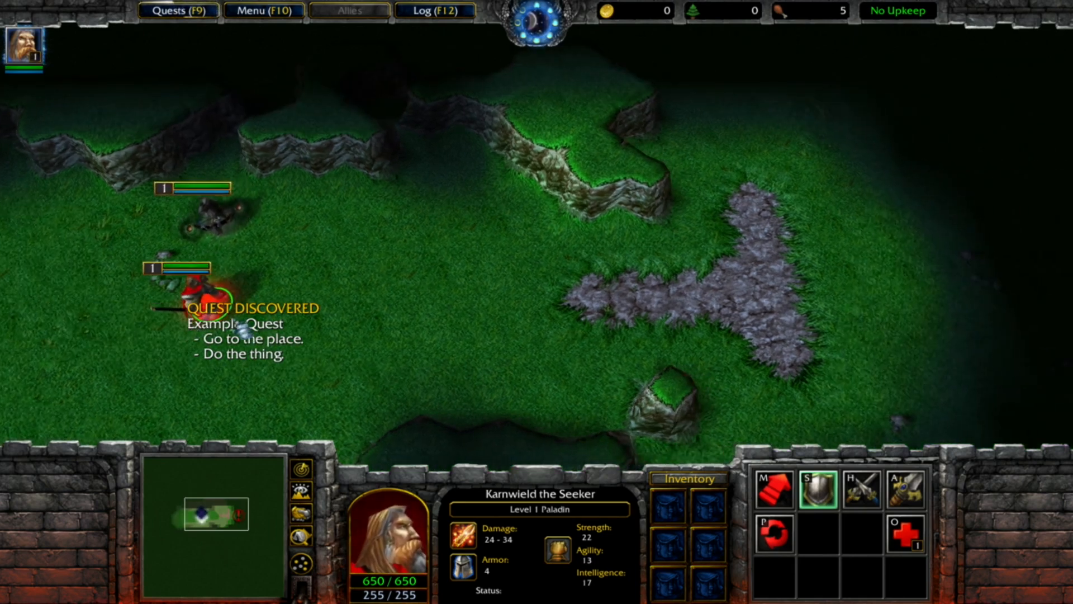
Step: Review Example Quest's requirements in the quest log, then send the Paladin east from the Dark Ranger to the revealed stone-textured area
{"action": "key", "text": "F9"}
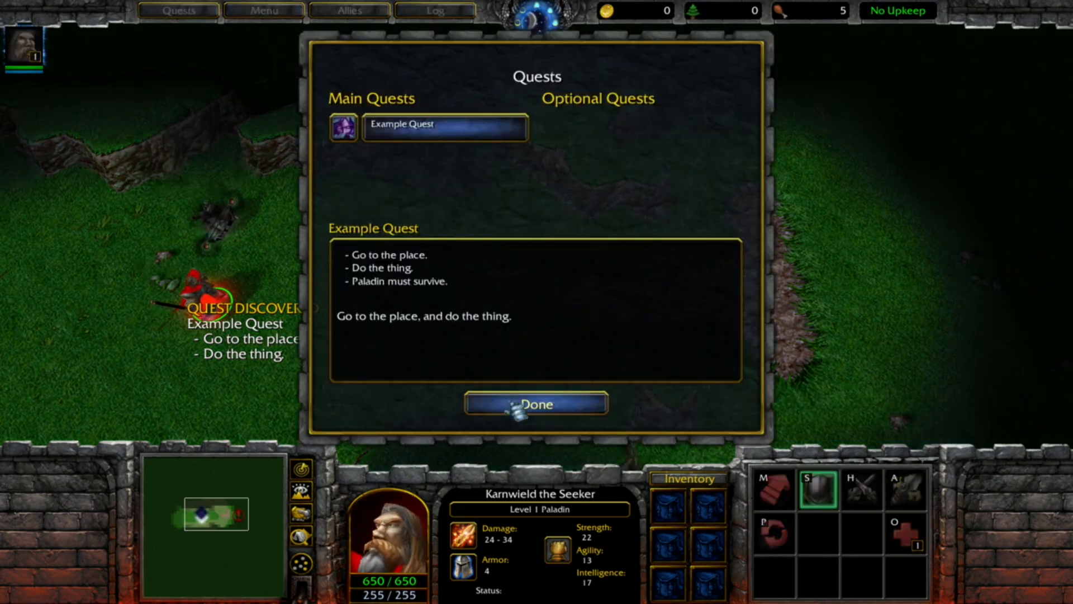
{"action": "left_click", "coordinate": [516, 410]}
{"action": "right_click", "coordinate": [636, 309]}
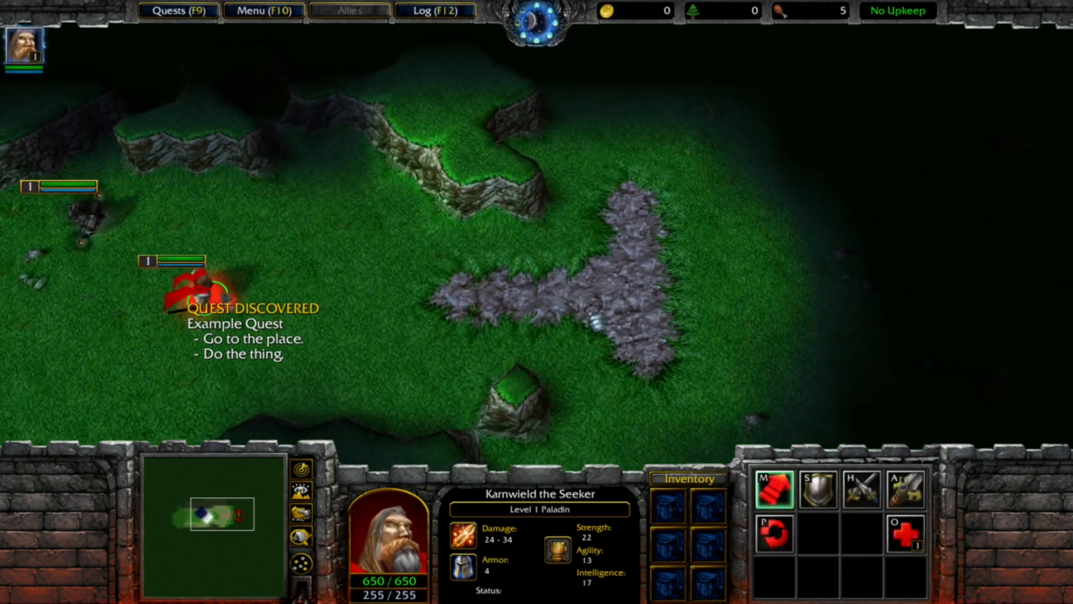
{"action": "right_click", "coordinate": [190, 317]}
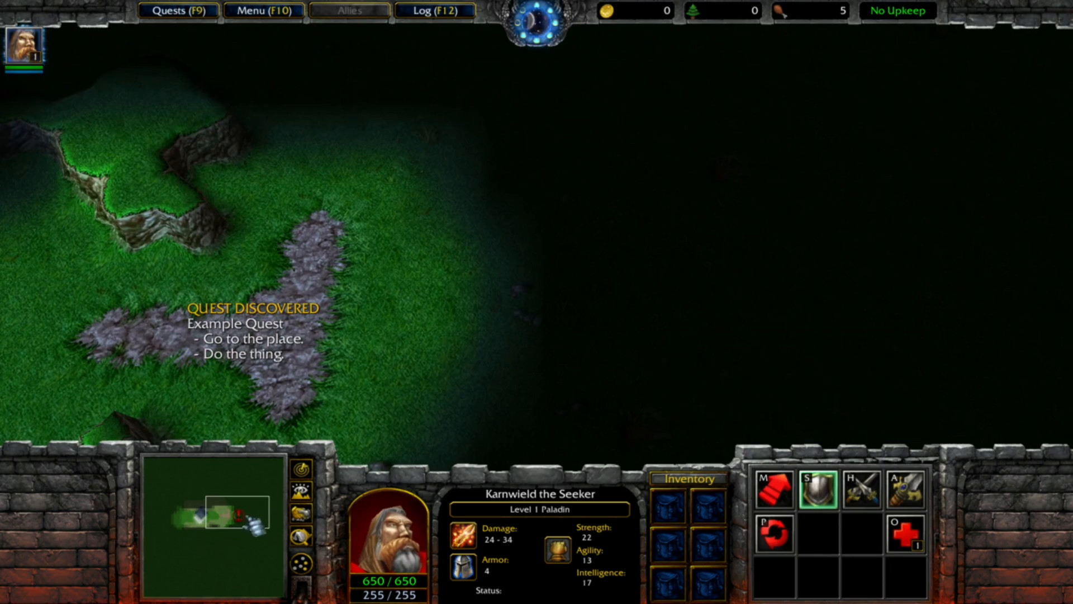
{"action": "left_click", "coordinate": [229, 515]}
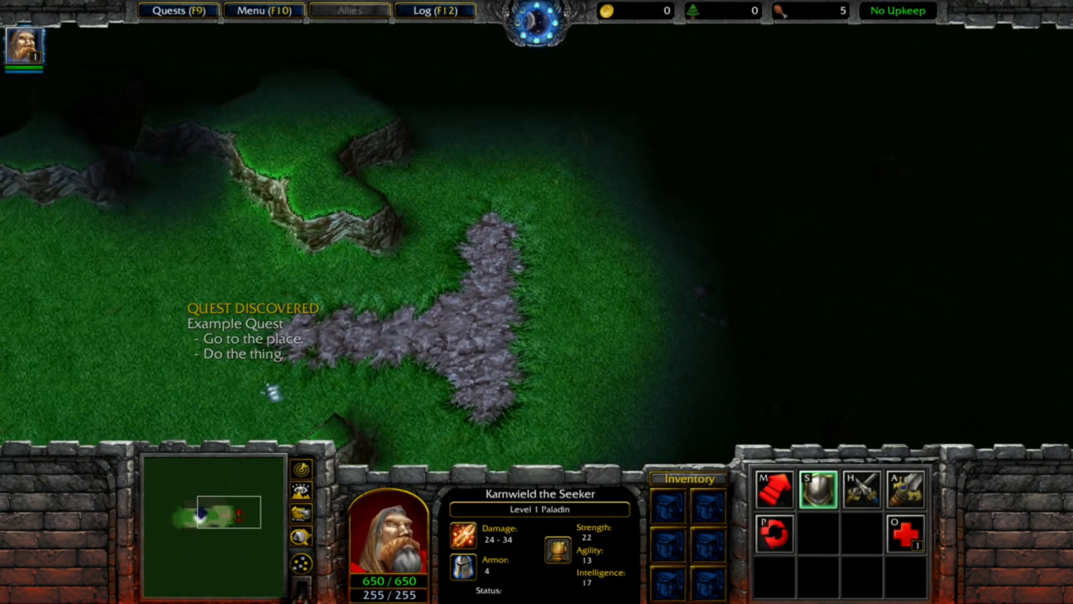
{"action": "right_click", "coordinate": [358, 332]}
{"action": "right_click", "coordinate": [416, 304]}
{"action": "right_click", "coordinate": [612, 244]}
Step: Spend the Paladin's skill point on Devotion Aura, then send him east to attack the Gnoll Poacher
{"action": "left_click", "coordinate": [906, 534]}
{"action": "left_click", "coordinate": [774, 489]}
{"action": "right_click", "coordinate": [747, 183]}
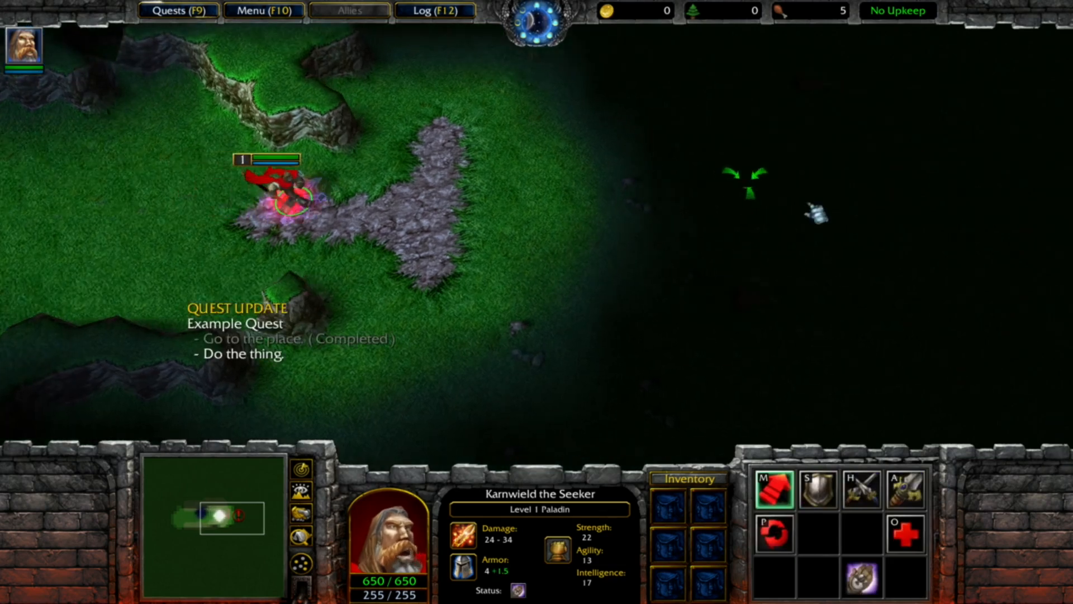
{"action": "right_click", "coordinate": [809, 193]}
{"action": "right_click", "coordinate": [664, 186]}
Step: Enter the whosyourdaddy cheat as a chat message to kill the Gnoll Poacher, and finish the test
{"action": "key", "text": "Return"}
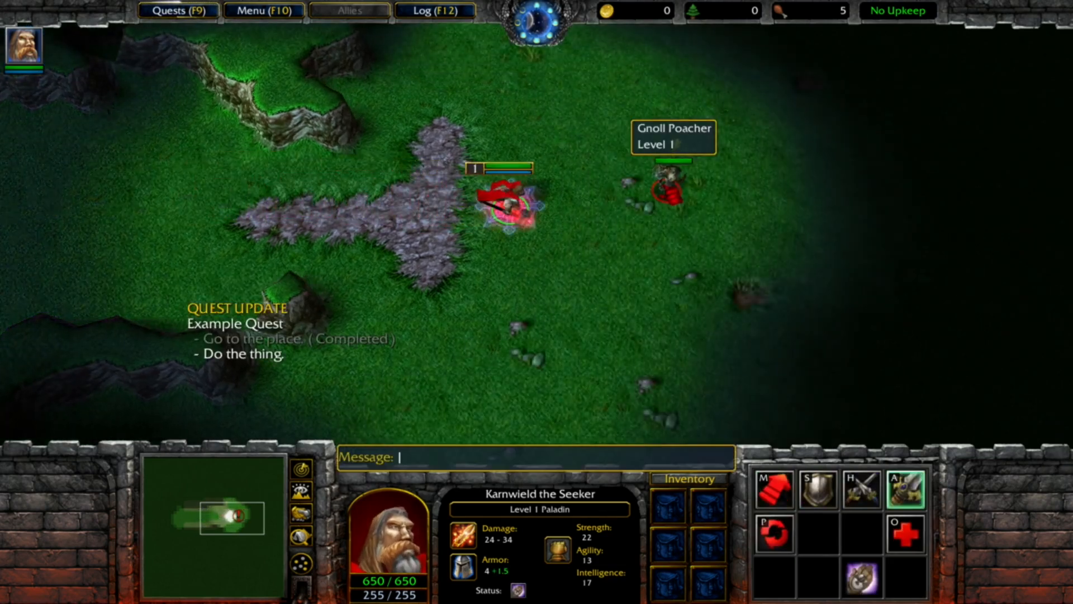
{"action": "type", "text": "whosyiyr"}
{"action": "key", "text": "BackSpace"}
{"action": "key", "text": "BackSpace"}
{"action": "key", "text": "BackSpace"}
{"action": "type", "text": "oudr"}
{"action": "key", "text": "BackSpace"}
{"action": "key", "text": "BackSpace"}
{"action": "type", "text": "rdad"}
{"action": "key", "text": "Return"}
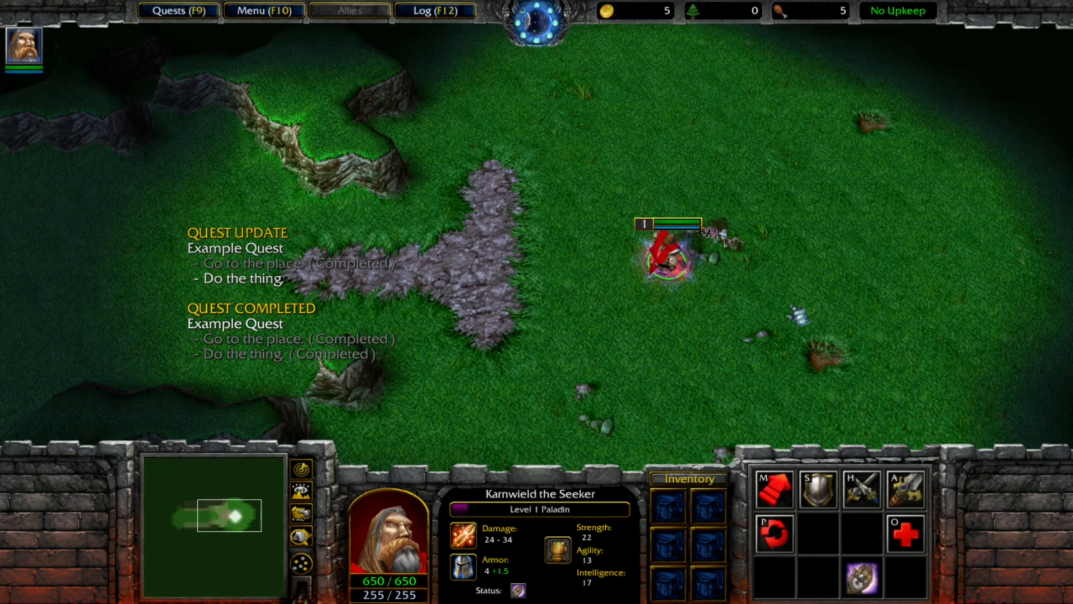
{"action": "key", "text": "alt+x"}
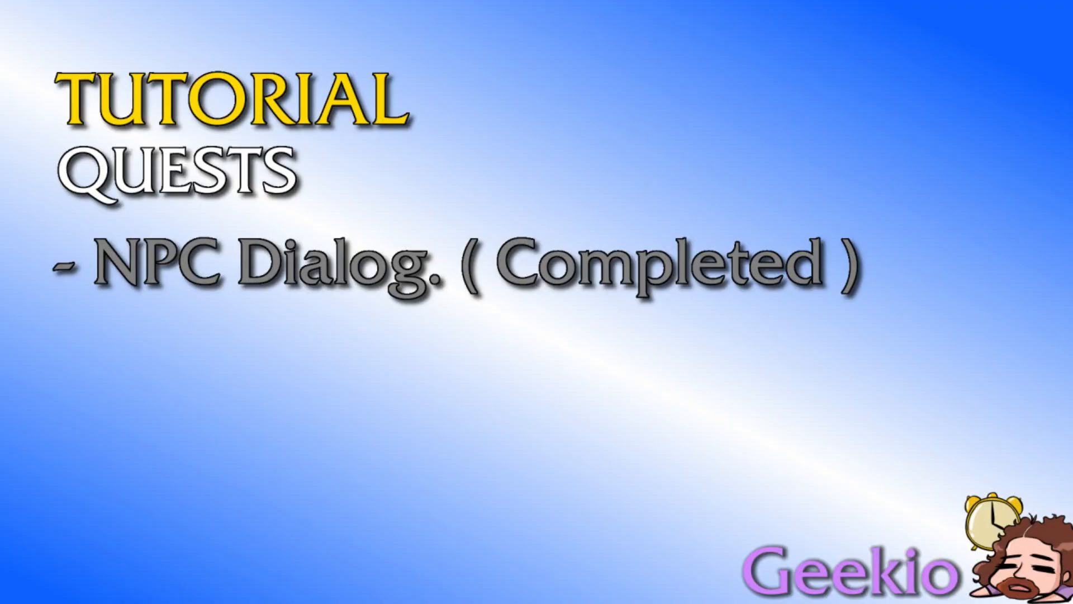